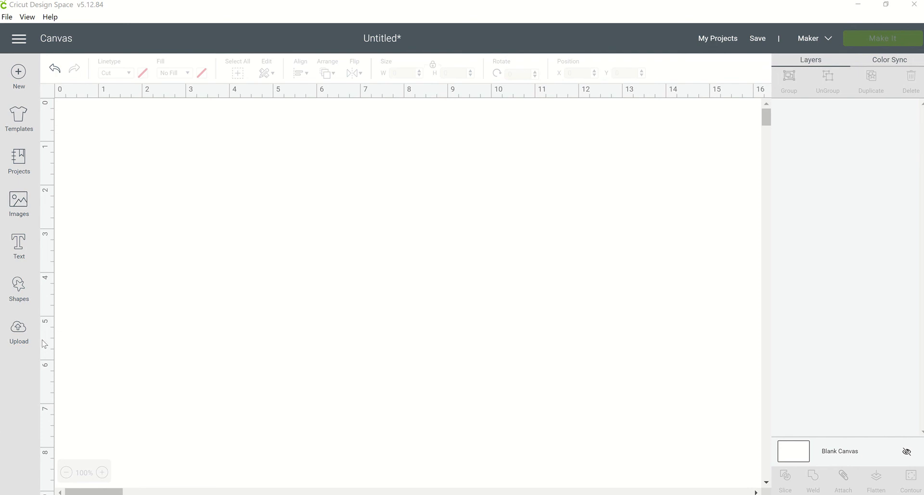
- Upload the image template.png from the chip bag folder on the Desktop
{"action": "left_click", "coordinate": [18, 341]}
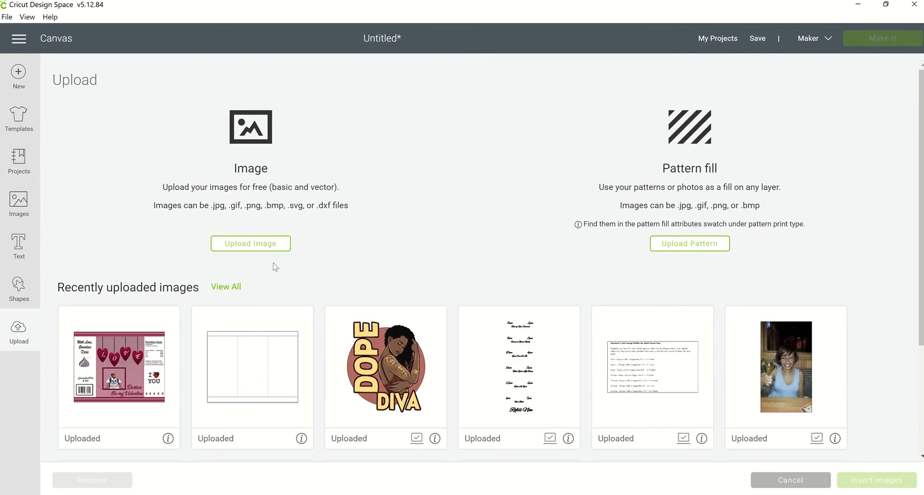
{"action": "left_click", "coordinate": [273, 244]}
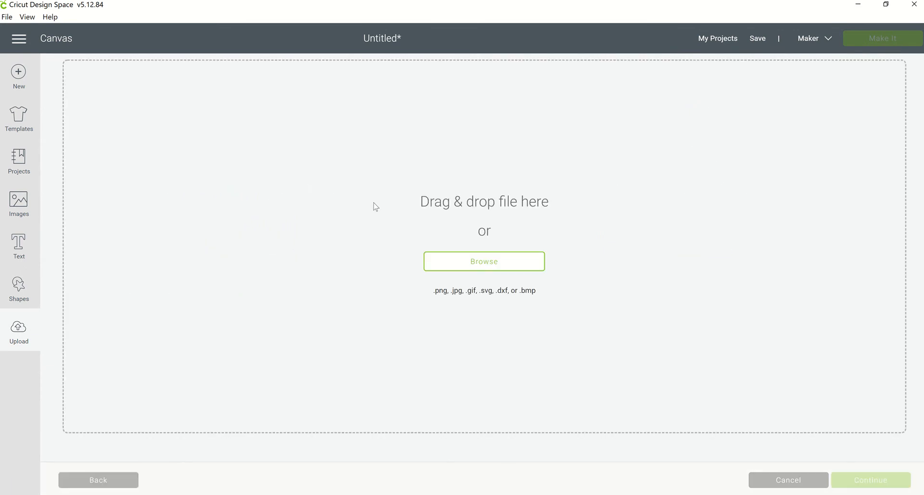
{"action": "left_click", "coordinate": [491, 262]}
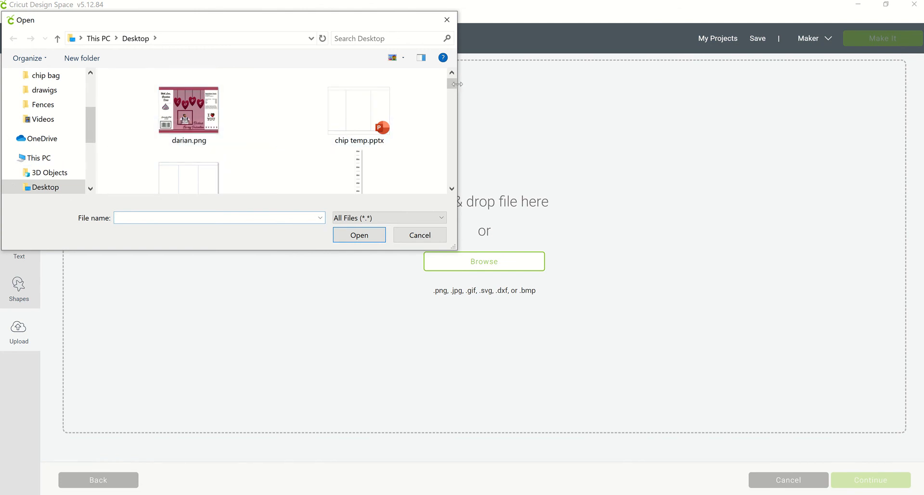
{"action": "left_click_drag", "start_coordinate": [453, 84], "coordinate": [453, 183]}
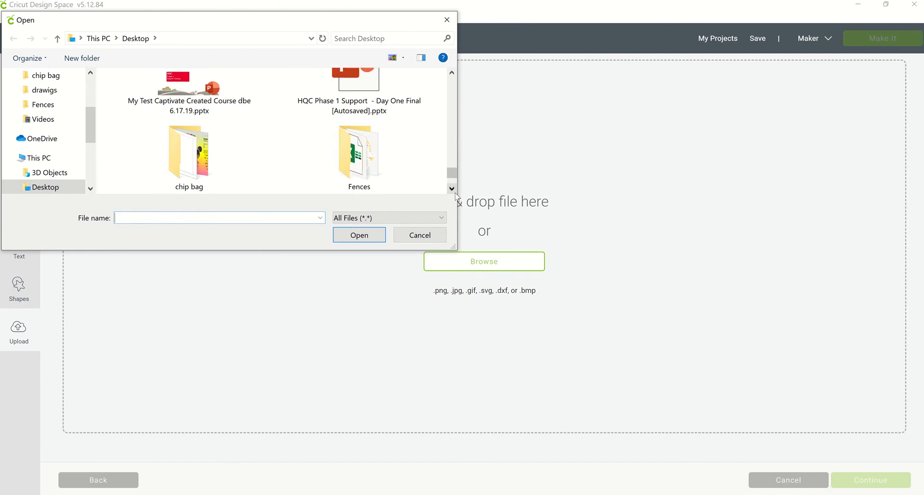
{"action": "double_click", "coordinate": [189, 150]}
{"action": "left_click", "coordinate": [370, 184]}
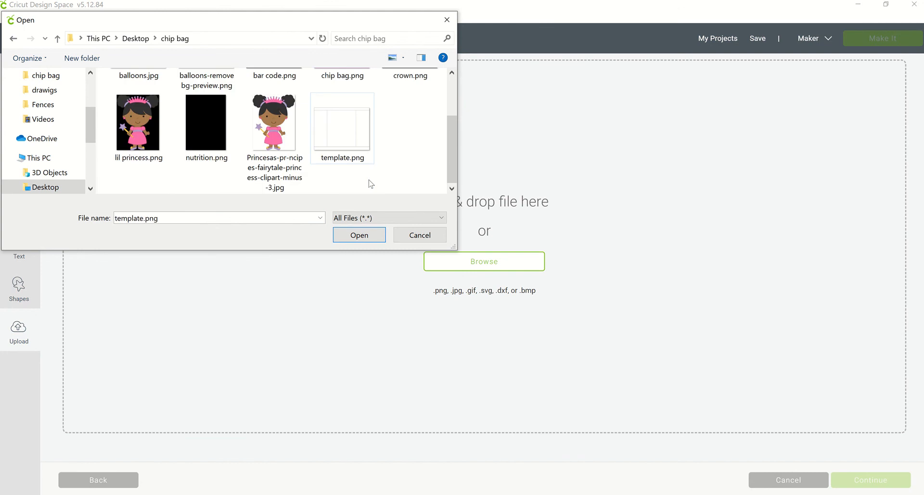
{"action": "double_click", "coordinate": [340, 136]}
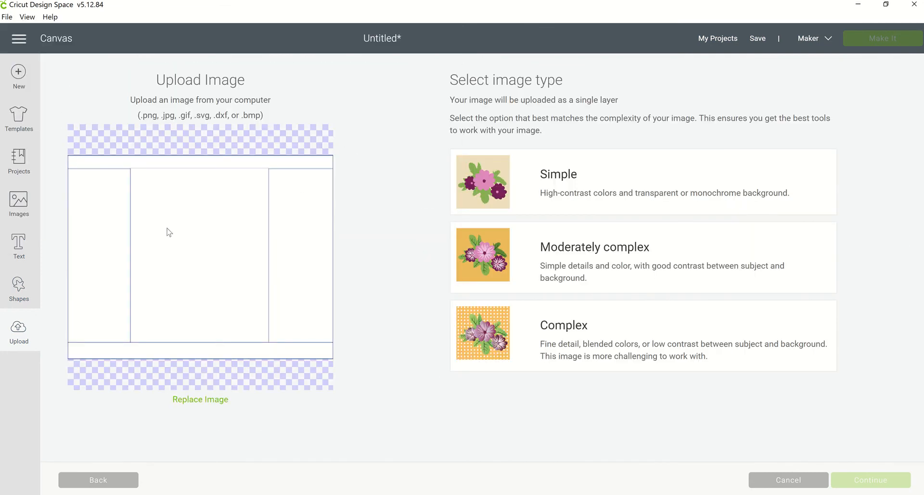
- Set the template's image type to Complex and proceed without erasing any background
{"action": "left_click", "coordinate": [487, 353]}
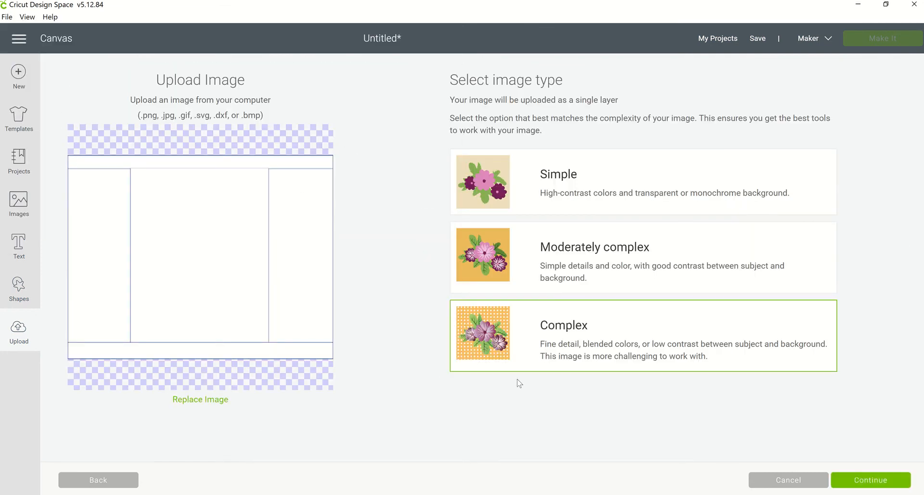
{"action": "left_click", "coordinate": [868, 481]}
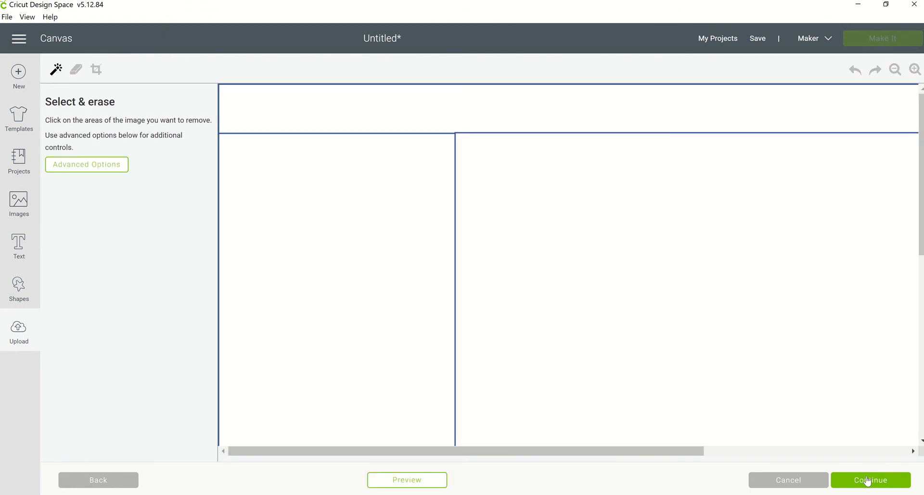
{"action": "left_click", "coordinate": [867, 481]}
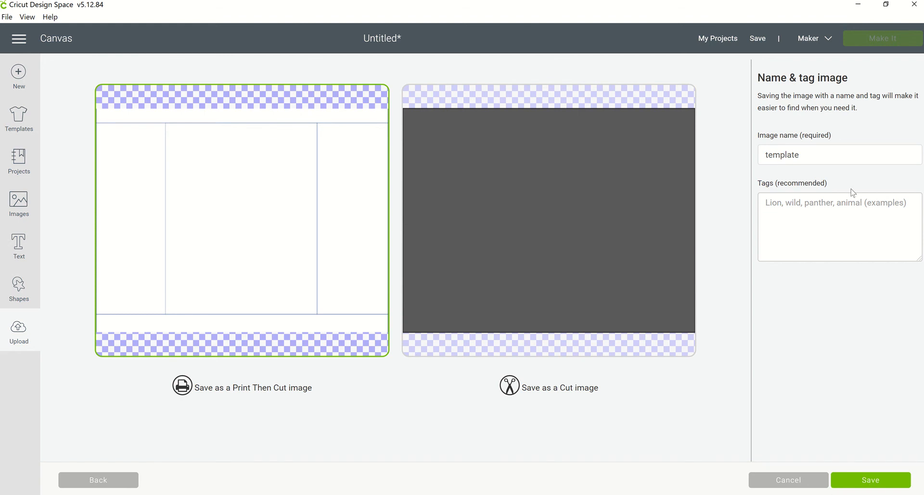
- Name the image "chip bag template", save it as a Print Then Cut image and insert it on the canvas
{"action": "double_click", "coordinate": [805, 154]}
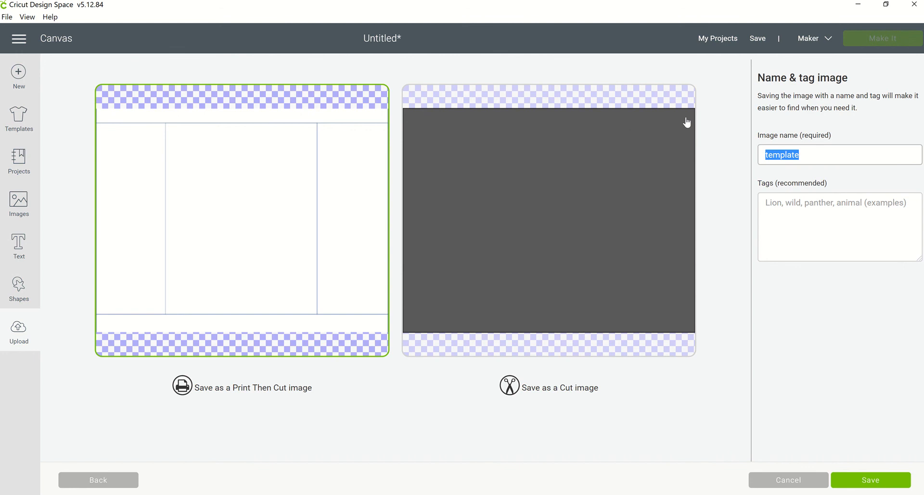
{"action": "type", "text": "chip bag tem"}
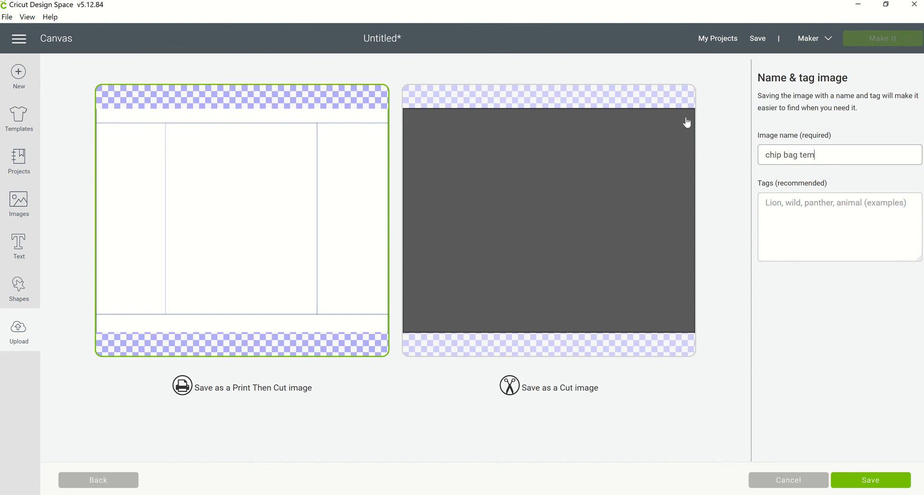
{"action": "type", "text": "plate"}
{"action": "left_click", "coordinate": [855, 486]}
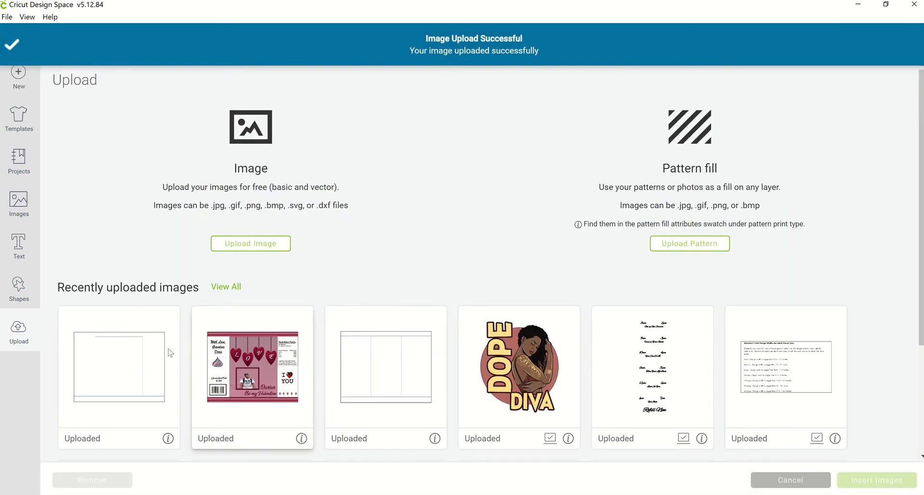
{"action": "left_click", "coordinate": [100, 386]}
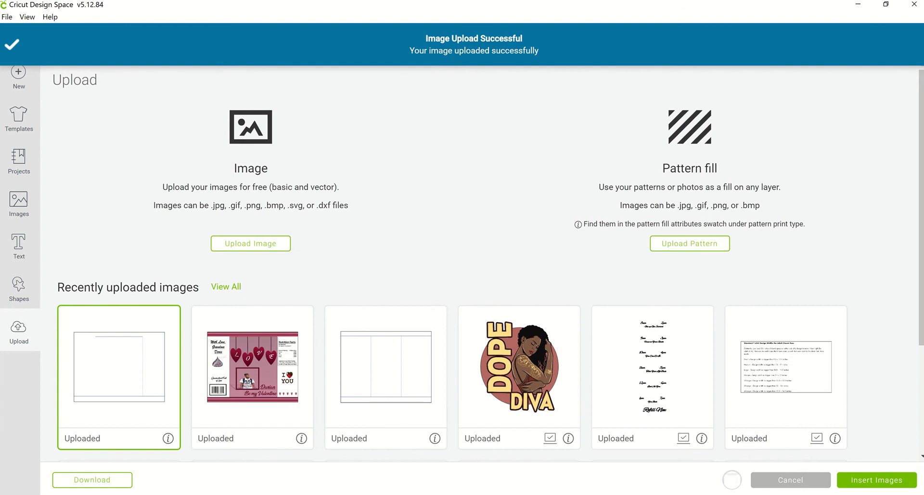
{"action": "left_click", "coordinate": [855, 481]}
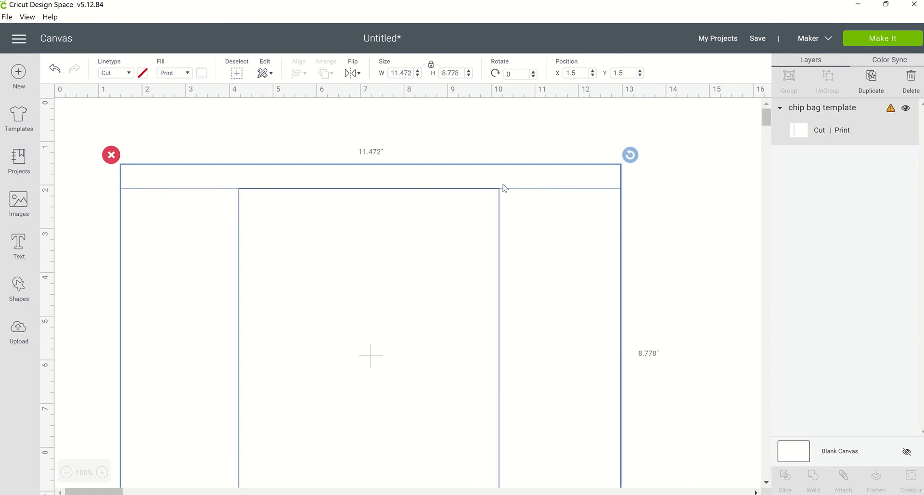
- Unlock the chip bag template's proportions, resize it to 9.25 by 6.75 inches, and move it slightly down to about Y 1.93
{"action": "scroll", "coordinate": [568, 227], "scroll_direction": "down", "scroll_amount": 4}
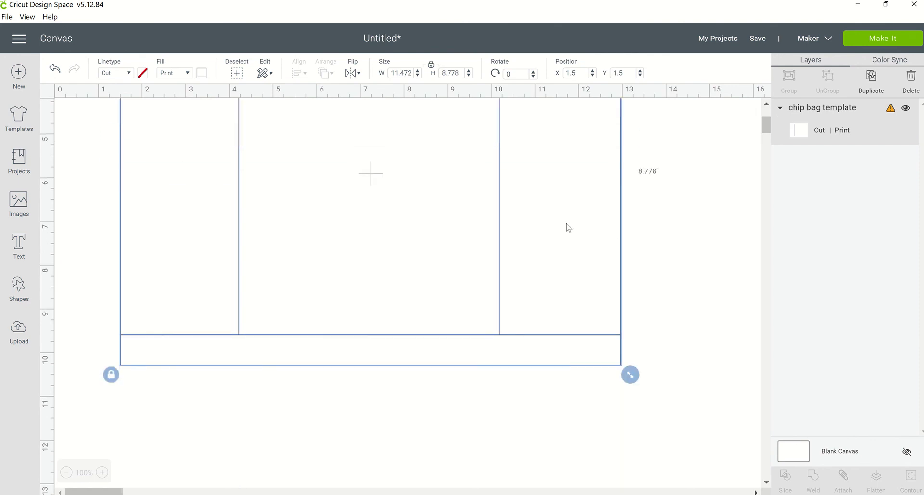
{"action": "scroll", "coordinate": [569, 227], "scroll_direction": "up", "scroll_amount": 4}
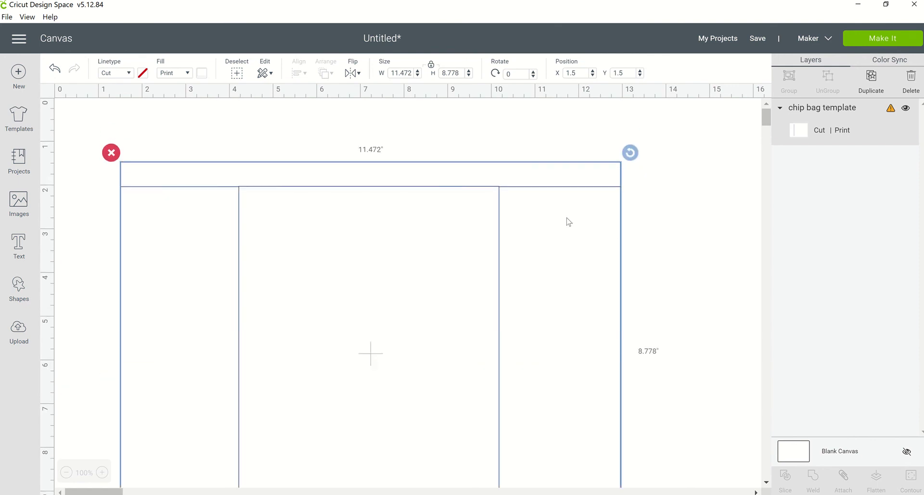
{"action": "scroll", "coordinate": [568, 228], "scroll_direction": "down", "scroll_amount": 2}
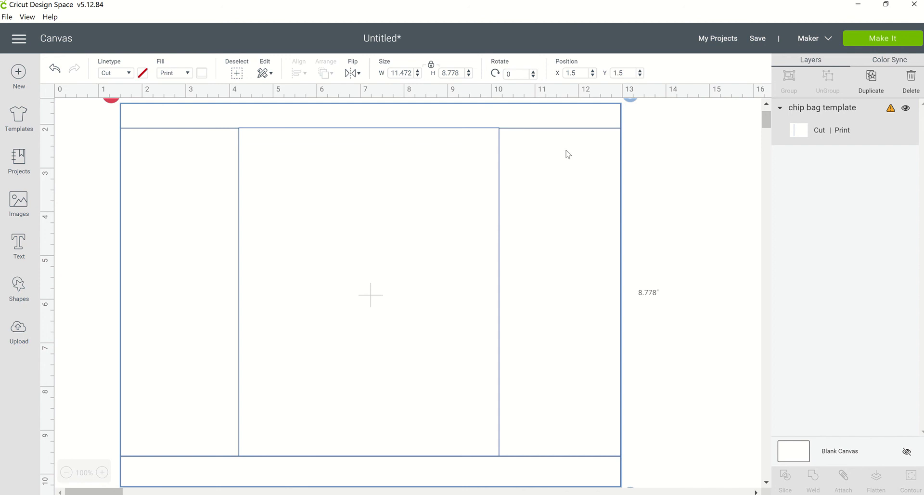
{"action": "left_click", "coordinate": [431, 70]}
{"action": "left_click", "coordinate": [390, 75]}
{"action": "type", "text": "9.25"}
{"action": "key", "text": "Tab"}
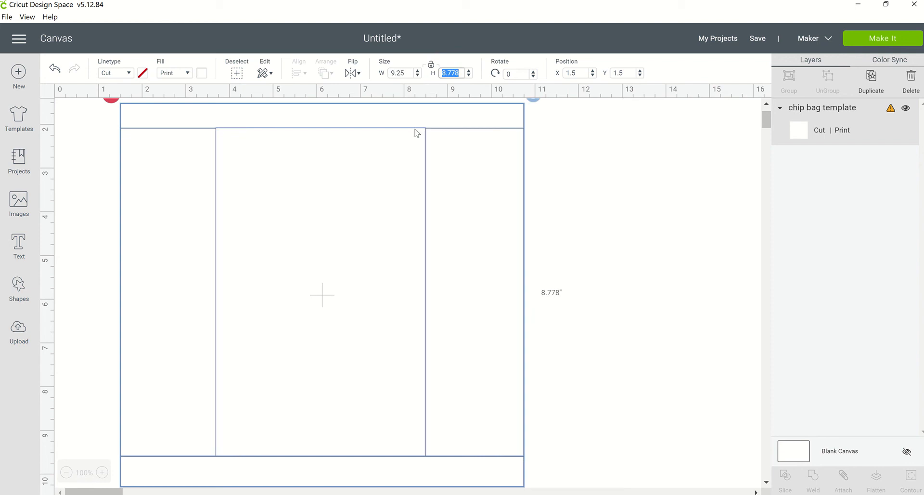
{"action": "type", "text": "6.75"}
{"action": "key", "text": "Tab"}
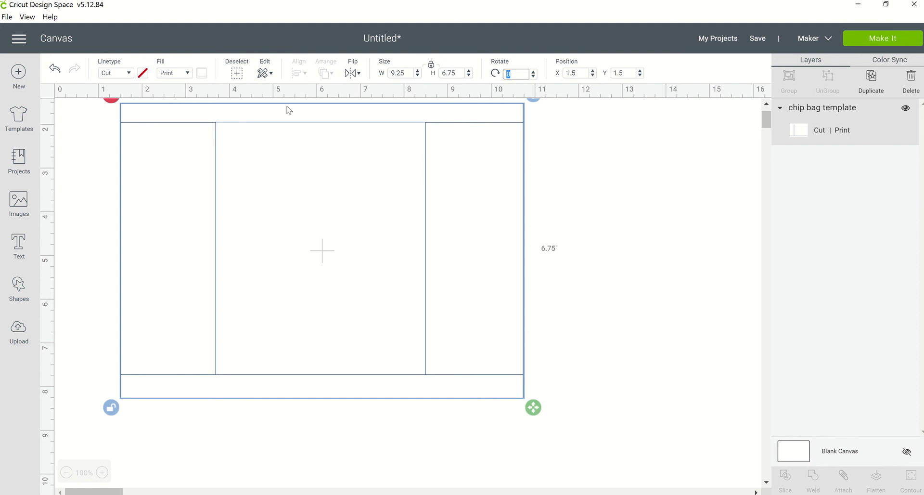
{"action": "left_click_drag", "start_coordinate": [287, 114], "coordinate": [287, 139]}
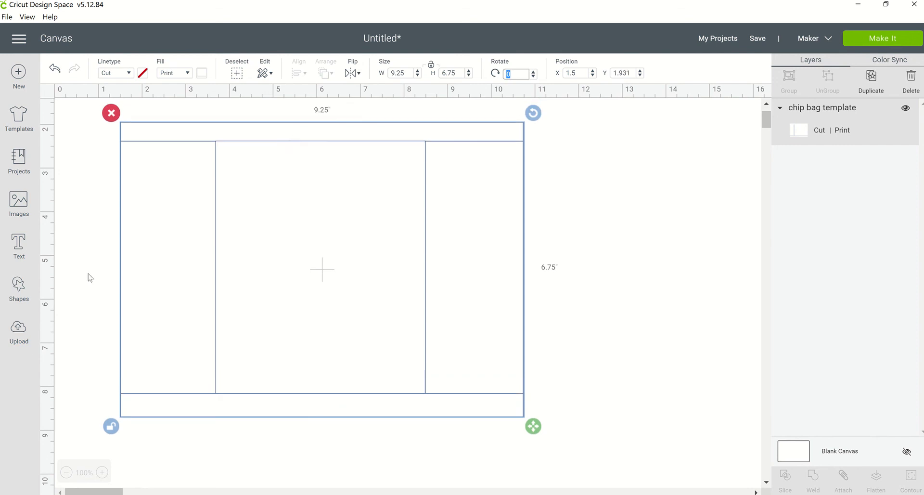
- Add a square at the template's upper-left corner and stretch it with unlocked proportions to about 9.19 by 6.83 inches over the template
{"action": "left_click", "coordinate": [15, 298]}
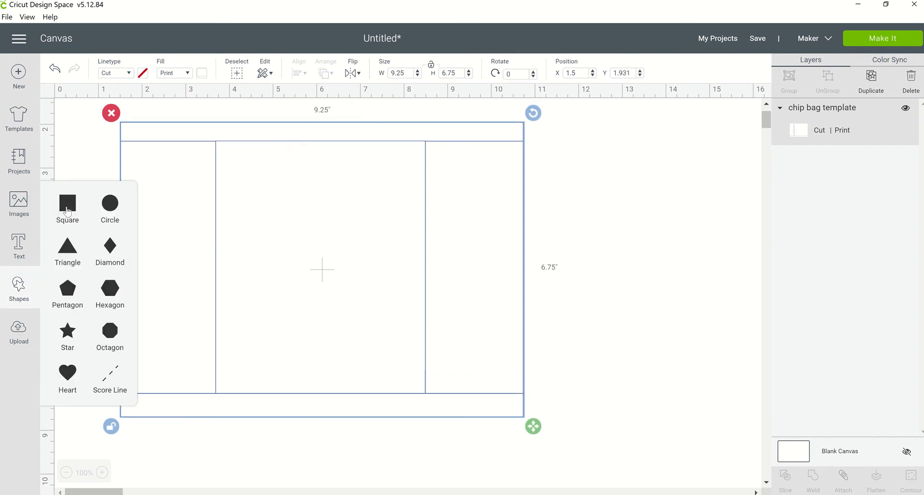
{"action": "left_click", "coordinate": [67, 203]}
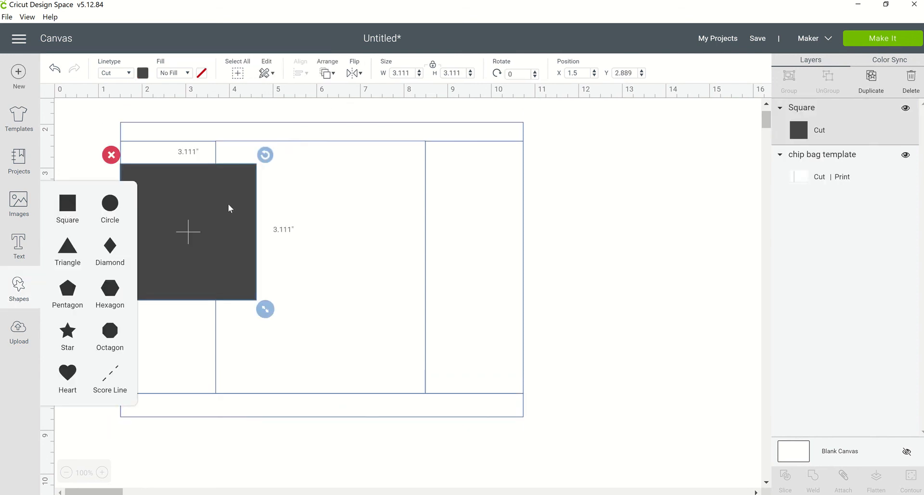
{"action": "left_click_drag", "start_coordinate": [229, 208], "coordinate": [228, 166]}
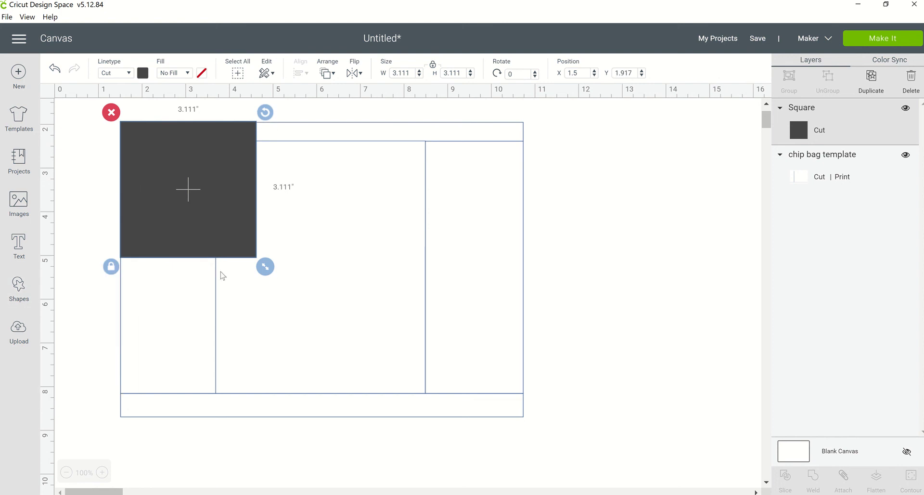
{"action": "left_click", "coordinate": [111, 266]}
{"action": "left_click_drag", "start_coordinate": [264, 267], "coordinate": [533, 441]}
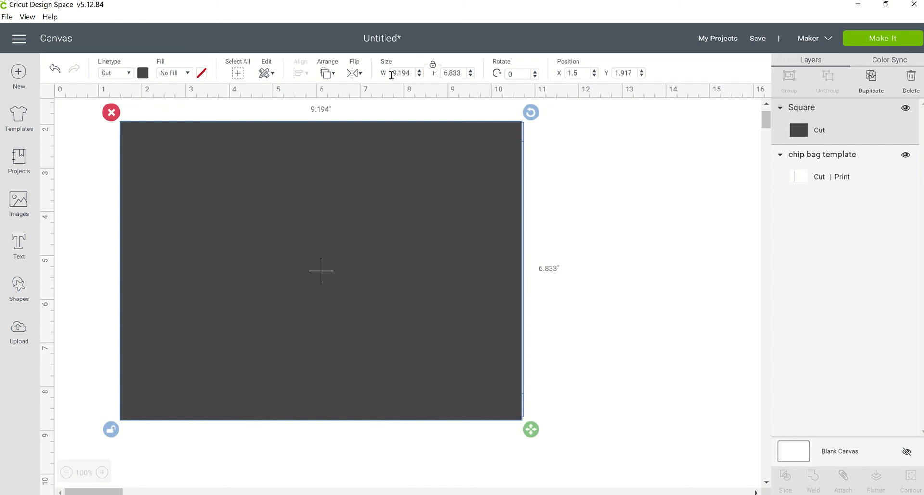
- Set the rectangle's size to 9.25 inches wide and 6.75 inches high
{"action": "left_click", "coordinate": [391, 75]}
{"action": "type", "text": "9.25"}
{"action": "key", "text": "Tab"}
{"action": "type", "text": "6.75"}
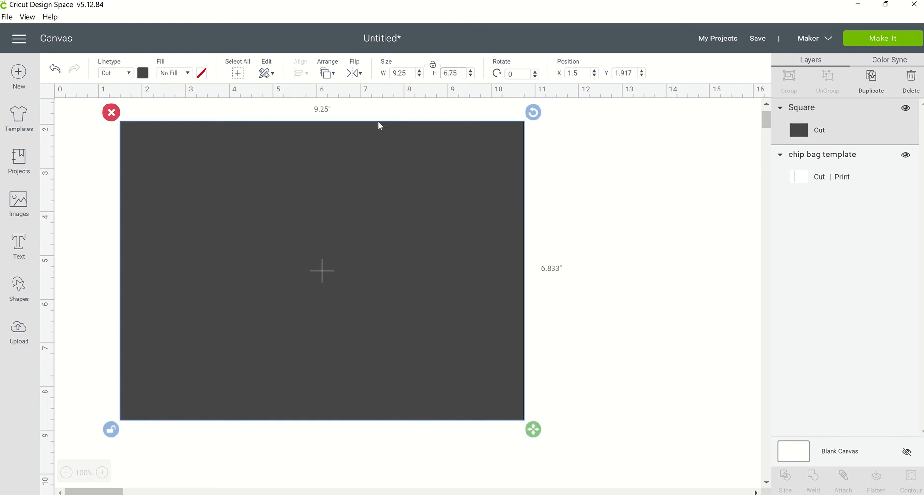
{"action": "key", "text": "Tab"}
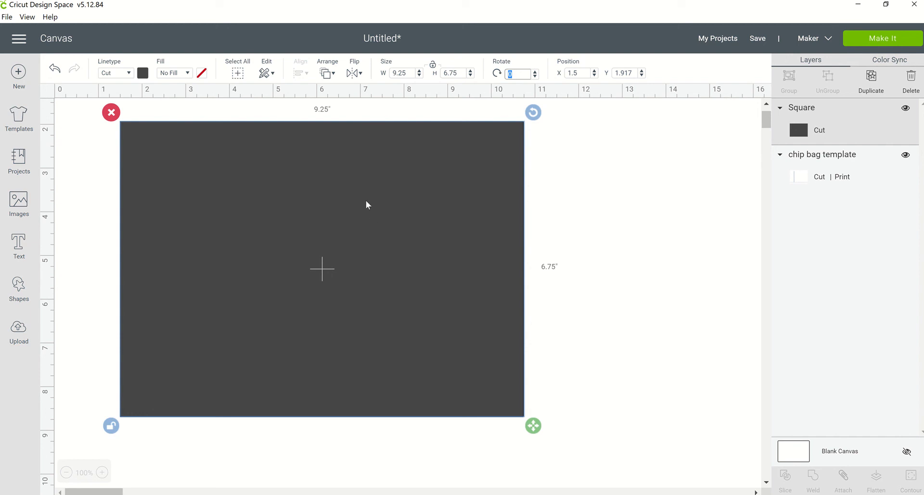
- Recolor the rectangle with the custom green #22765d and move it down to about Y 3.38, exposing the template's upper part
{"action": "left_click", "coordinate": [144, 81]}
{"action": "left_click", "coordinate": [144, 73]}
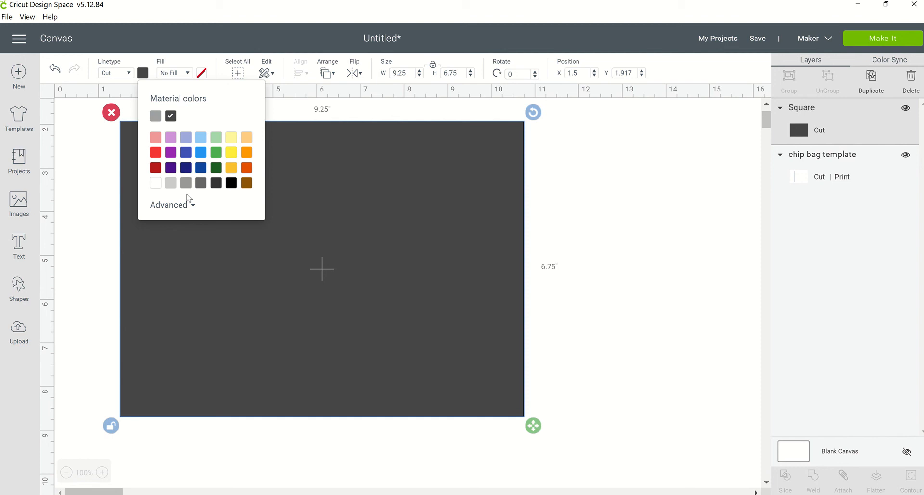
{"action": "left_click", "coordinate": [186, 213]}
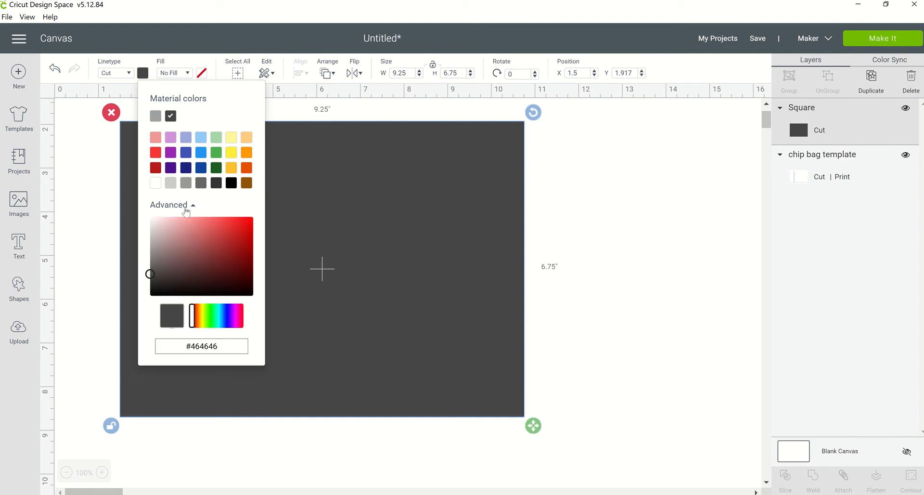
{"action": "left_click", "coordinate": [216, 318]}
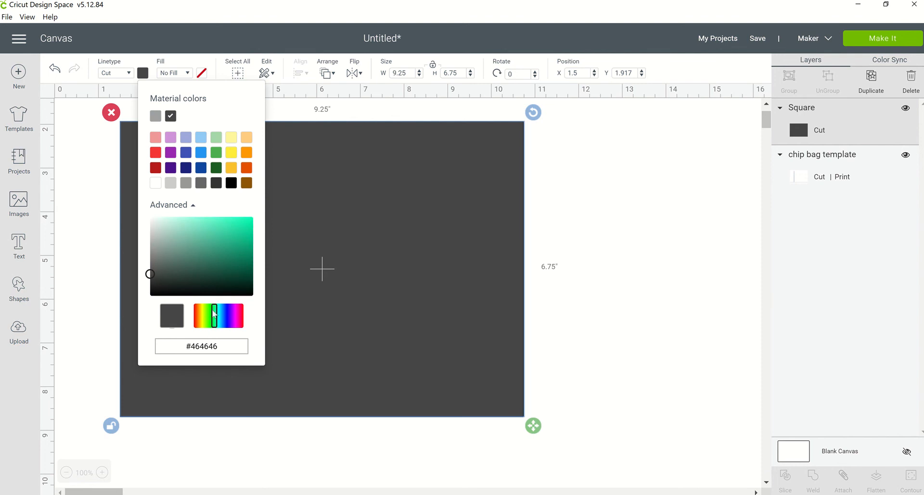
{"action": "left_click", "coordinate": [223, 260]}
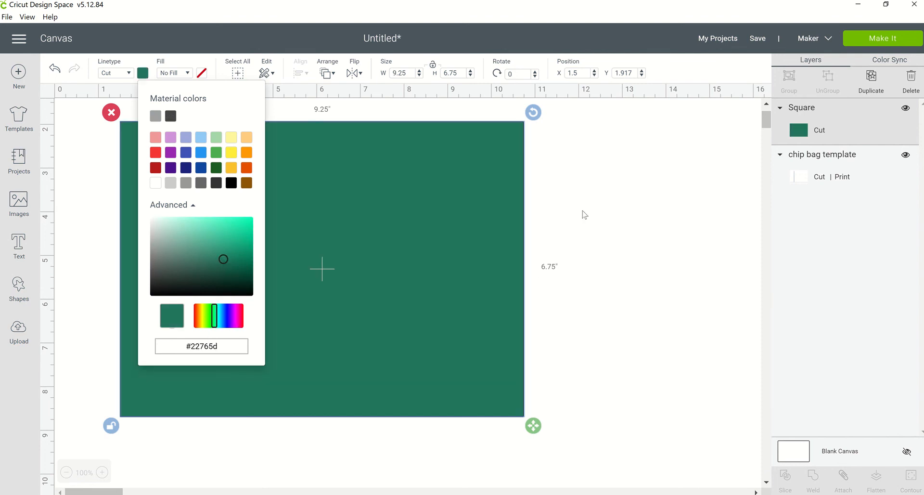
{"action": "left_click", "coordinate": [585, 214]}
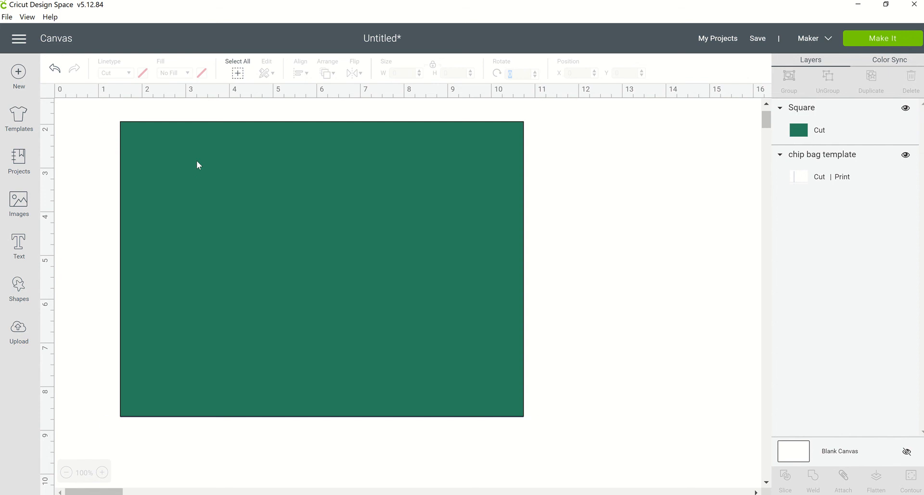
{"action": "left_click_drag", "start_coordinate": [196, 163], "coordinate": [196, 223]}
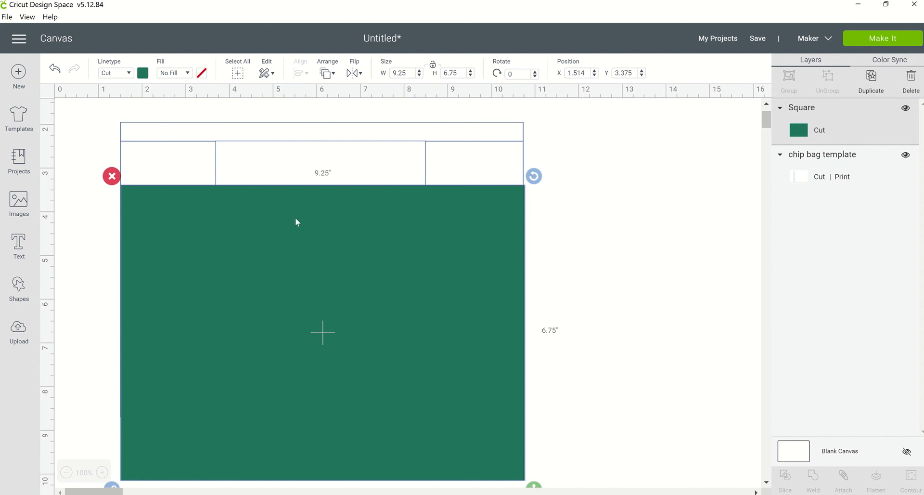
- Check the image upload page, return to the canvas, and browse the image library for "birthday" designs
{"action": "left_click", "coordinate": [20, 332]}
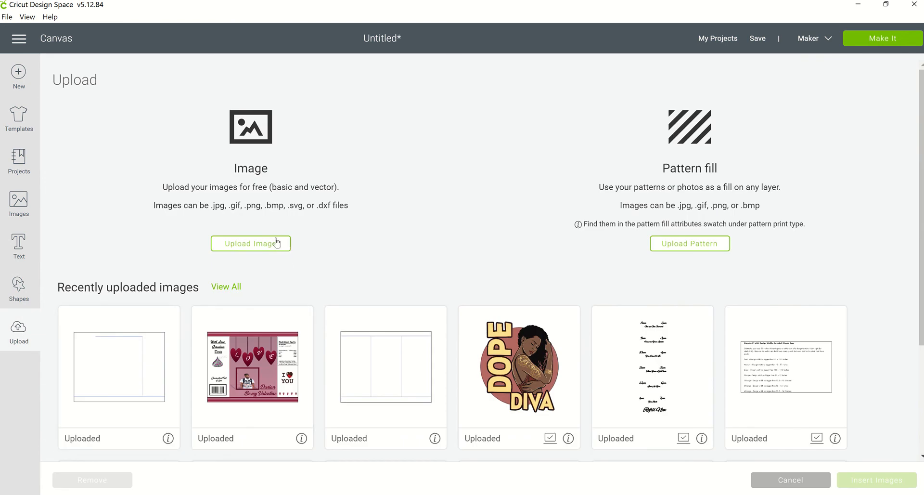
{"action": "left_click", "coordinate": [768, 480]}
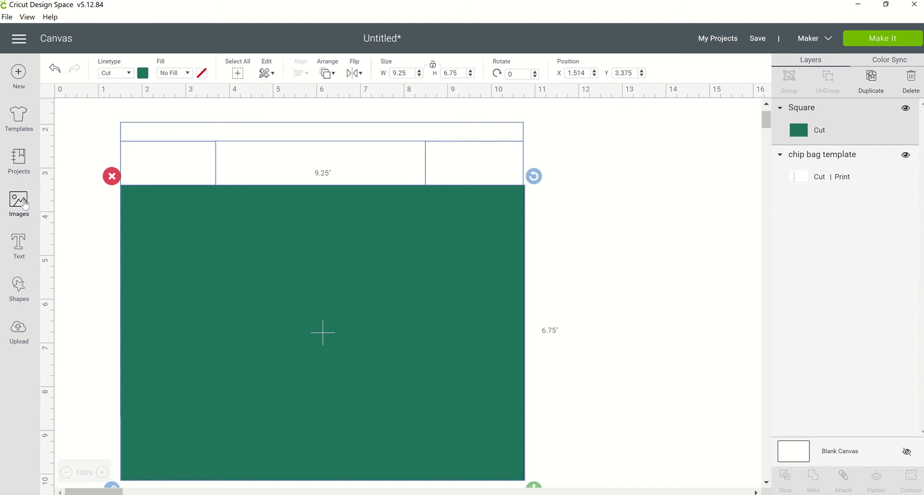
{"action": "left_click", "coordinate": [24, 205]}
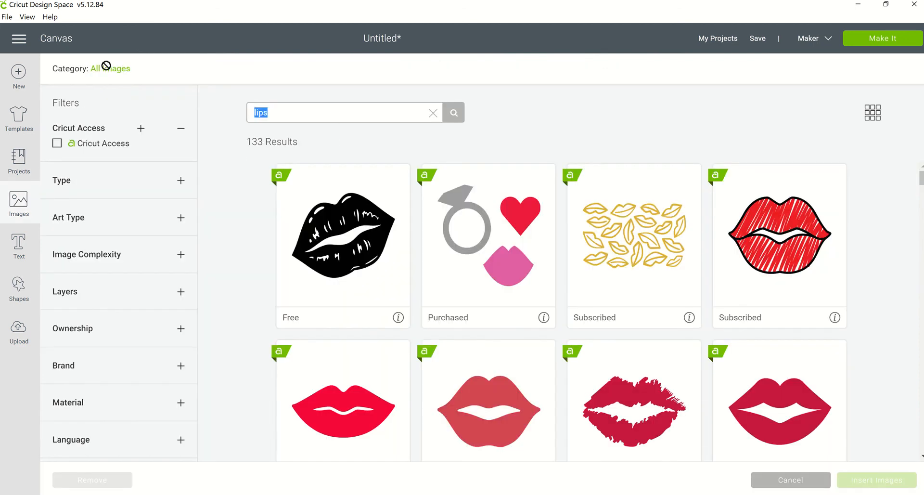
{"action": "type", "text": "birthday"}
{"action": "left_click", "coordinate": [455, 113]}
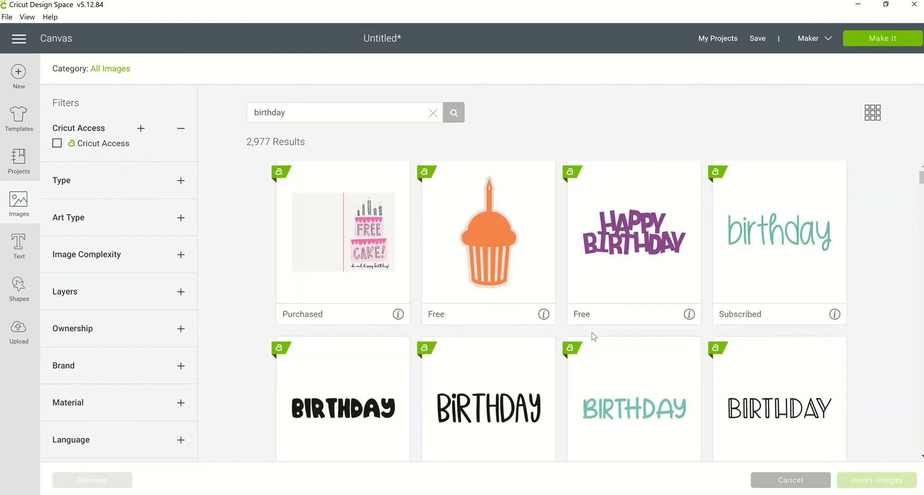
{"action": "scroll", "coordinate": [594, 336], "scroll_direction": "down", "scroll_amount": 7}
{"action": "scroll", "coordinate": [595, 337], "scroll_direction": "down", "scroll_amount": 3}
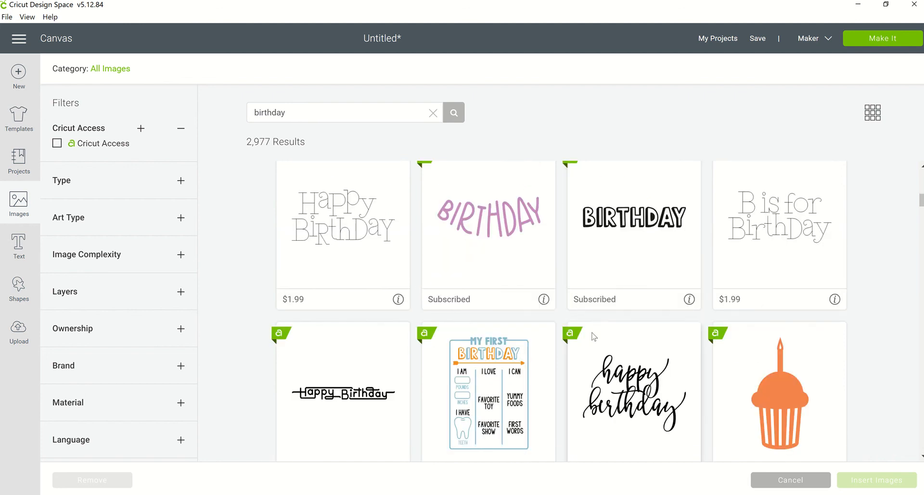
{"action": "scroll", "coordinate": [594, 337], "scroll_direction": "down", "scroll_amount": 5}
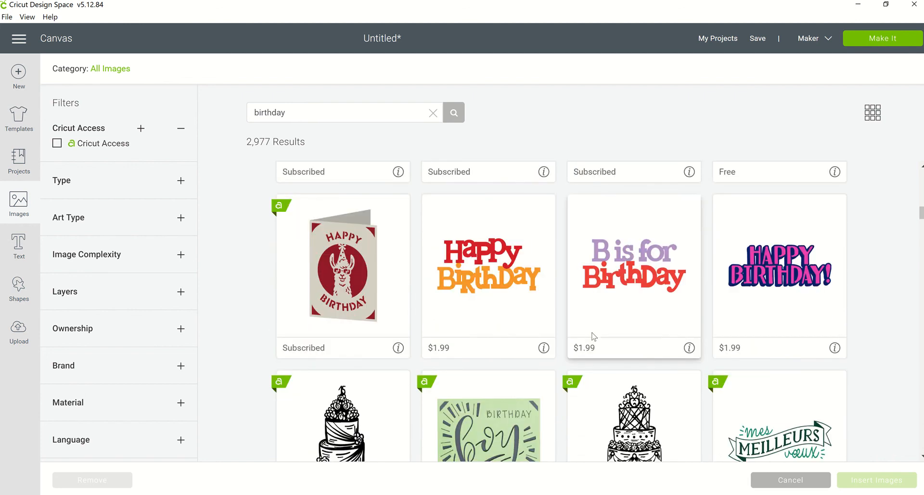
{"action": "scroll", "coordinate": [594, 337], "scroll_direction": "down", "scroll_amount": 3}
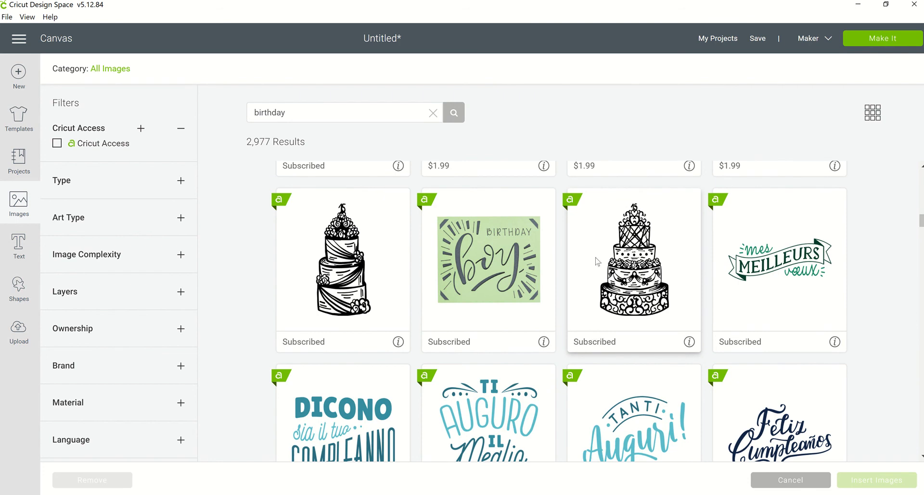
{"action": "scroll", "coordinate": [504, 302], "scroll_direction": "down", "scroll_amount": 6}
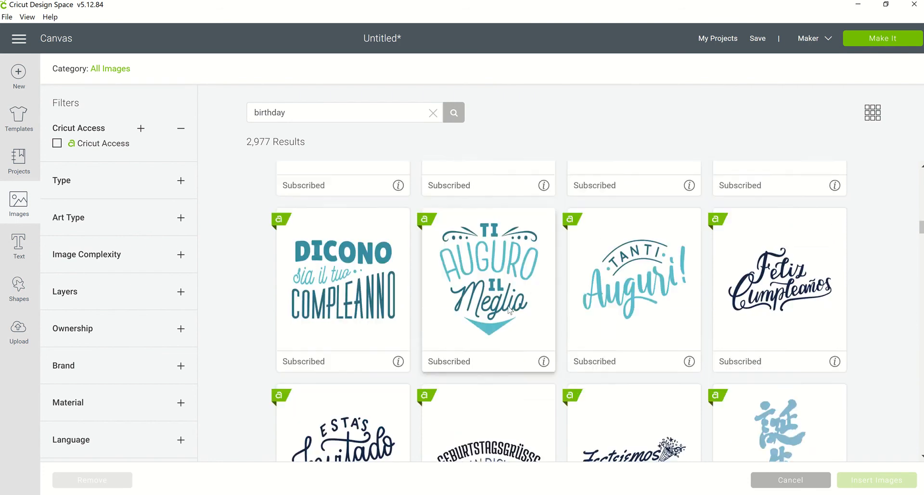
{"action": "scroll", "coordinate": [514, 310], "scroll_direction": "down", "scroll_amount": 1}
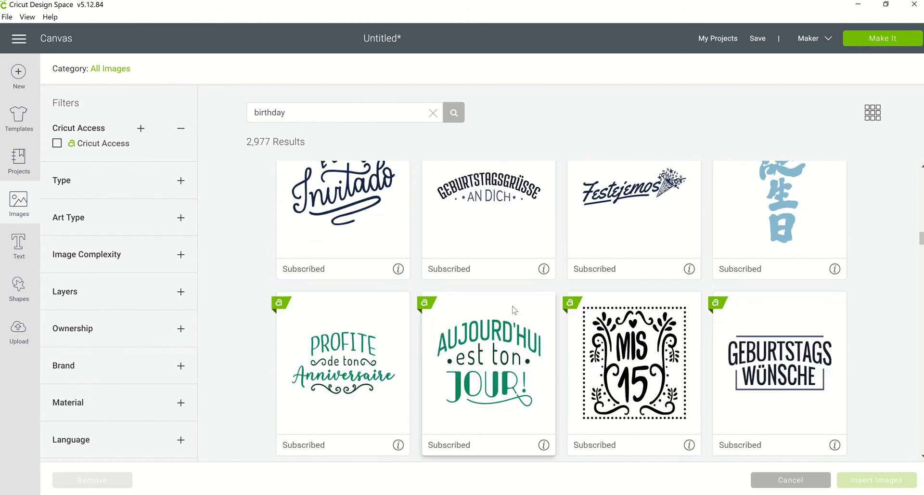
{"action": "scroll", "coordinate": [515, 309], "scroll_direction": "down", "scroll_amount": 9}
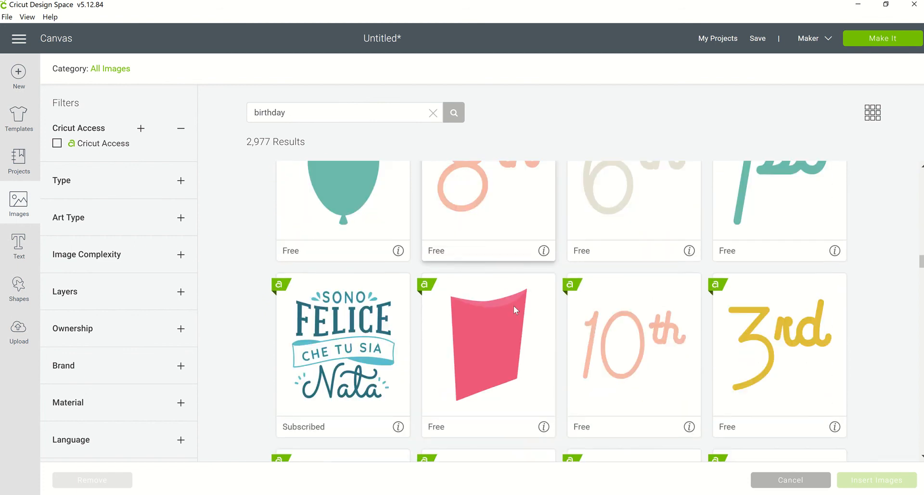
{"action": "scroll", "coordinate": [514, 309], "scroll_direction": "down", "scroll_amount": 9}
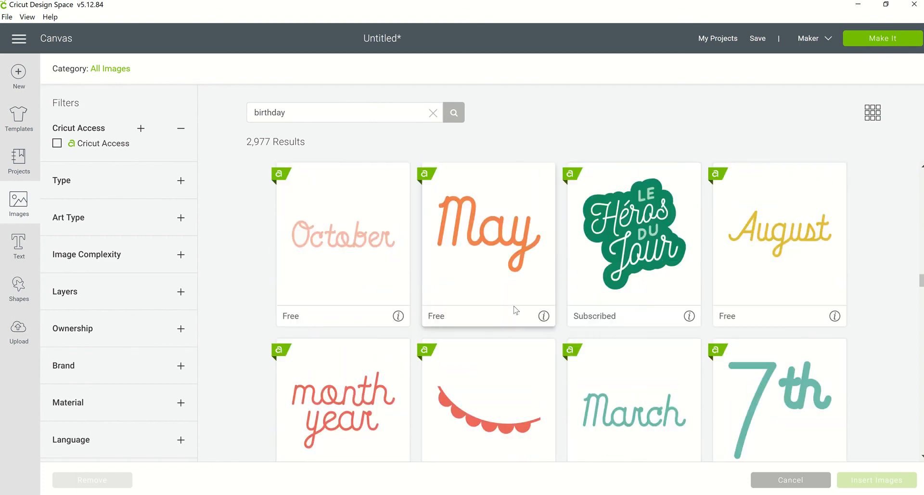
{"action": "scroll", "coordinate": [516, 309], "scroll_direction": "down", "scroll_amount": 3}
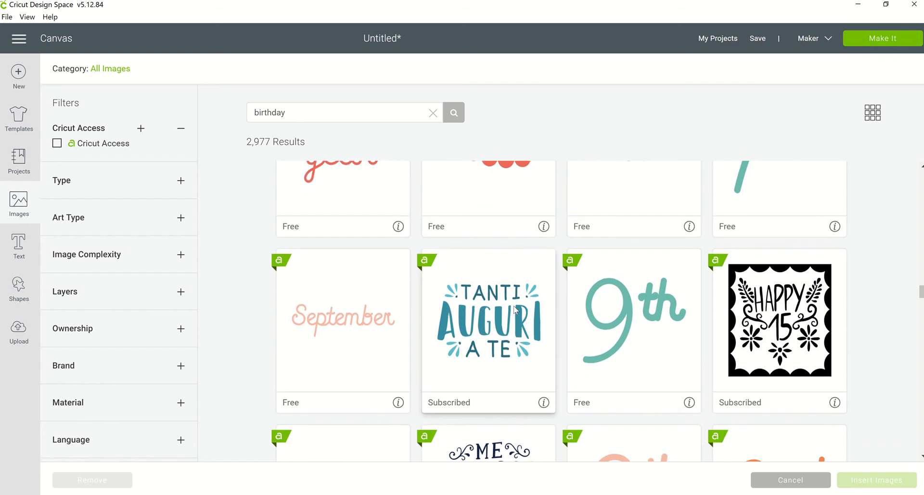
{"action": "scroll", "coordinate": [516, 310], "scroll_direction": "down", "scroll_amount": 3}
{"action": "scroll", "coordinate": [514, 310], "scroll_direction": "down", "scroll_amount": 9}
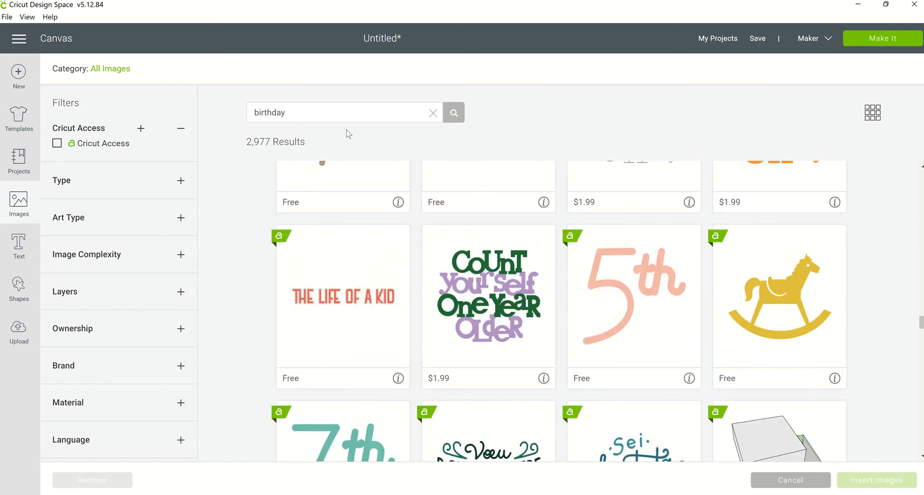
- Search the image library for "football" and insert the flaming football design with the words GAME ON
{"action": "left_click_drag", "start_coordinate": [345, 111], "coordinate": [216, 17]}
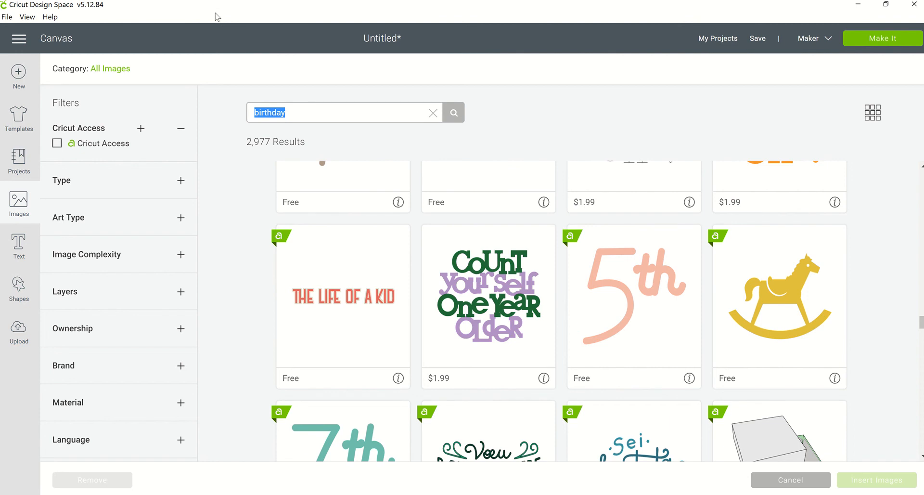
{"action": "type", "text": "football"}
{"action": "left_click", "coordinate": [451, 113]}
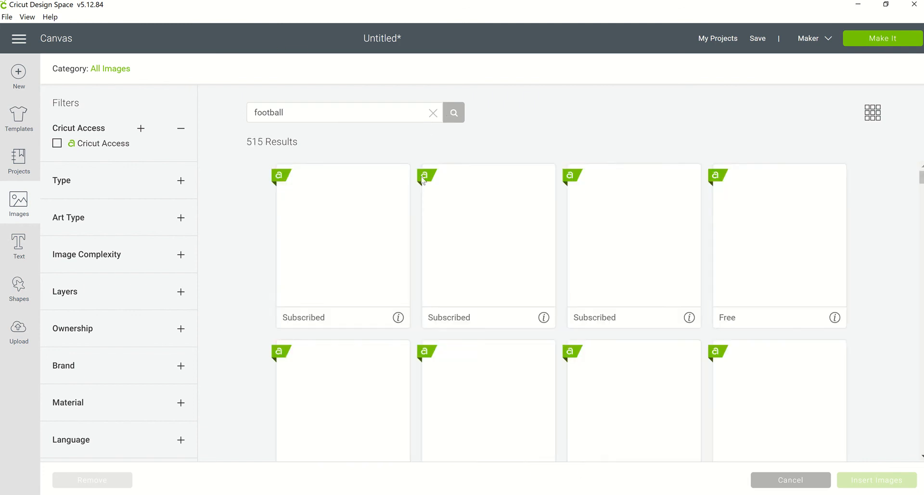
{"action": "scroll", "coordinate": [444, 189], "scroll_direction": "down", "scroll_amount": 5}
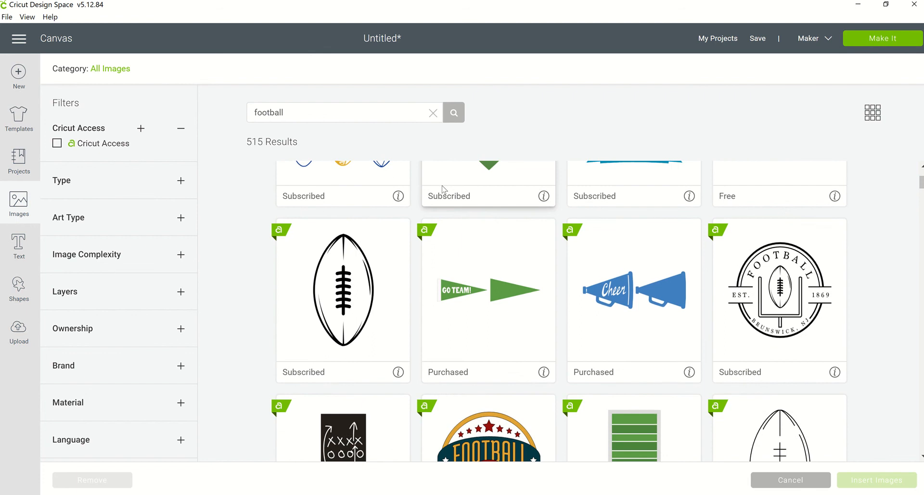
{"action": "scroll", "coordinate": [444, 189], "scroll_direction": "down", "scroll_amount": 3}
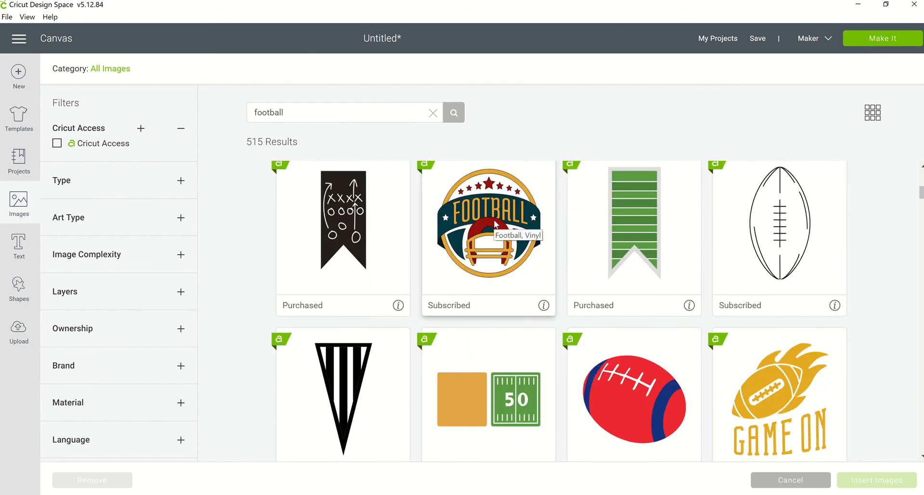
{"action": "scroll", "coordinate": [689, 311], "scroll_direction": "down", "scroll_amount": 3}
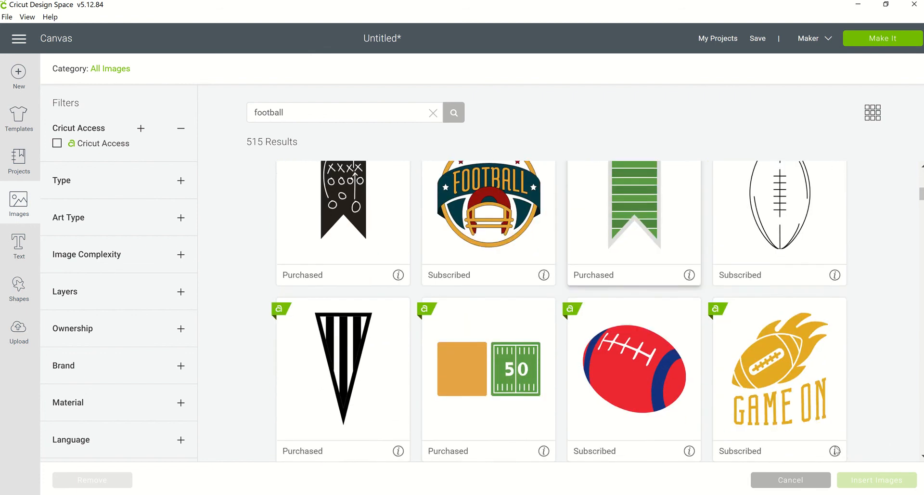
{"action": "left_click", "coordinate": [799, 268]}
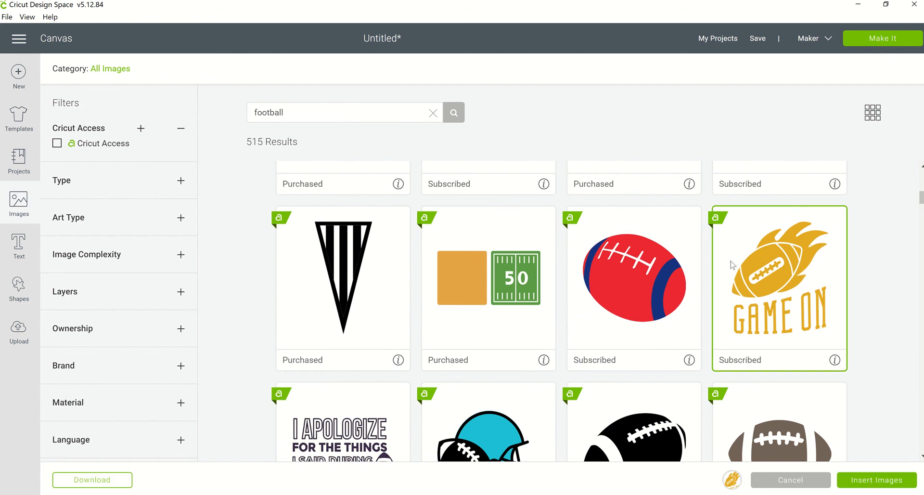
{"action": "left_click", "coordinate": [872, 480]}
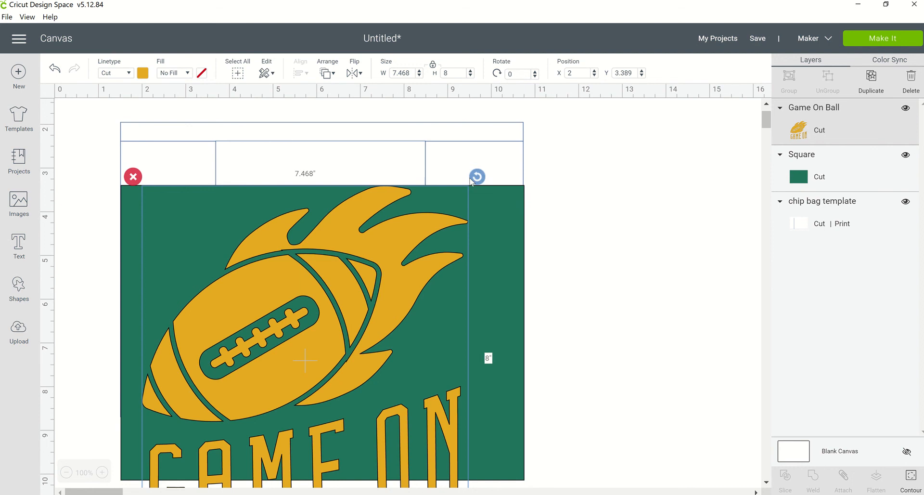
- Scale the Game On football image down to about 3.96 by 4.24 inches and place it in the middle area of the green rectangle
{"action": "left_click_drag", "start_coordinate": [321, 275], "coordinate": [370, 188]}
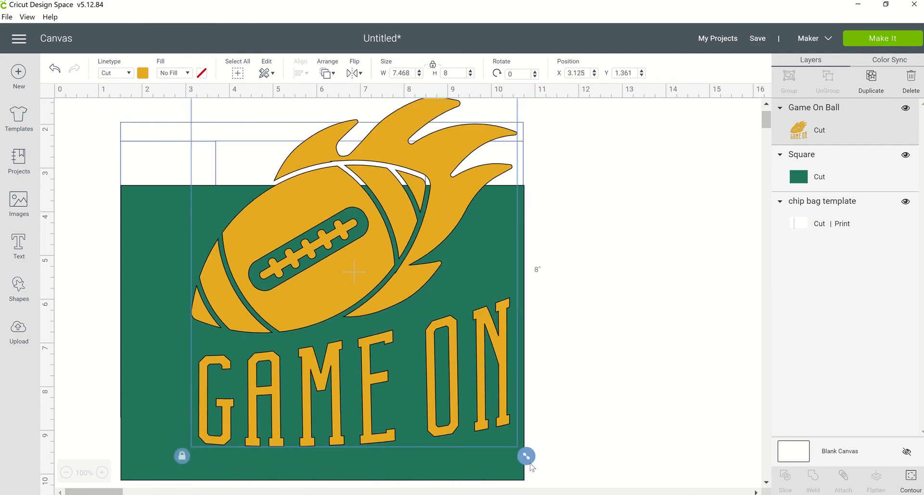
{"action": "left_click_drag", "start_coordinate": [527, 454], "coordinate": [231, 140]}
{"action": "left_click_drag", "start_coordinate": [271, 179], "coordinate": [309, 315]}
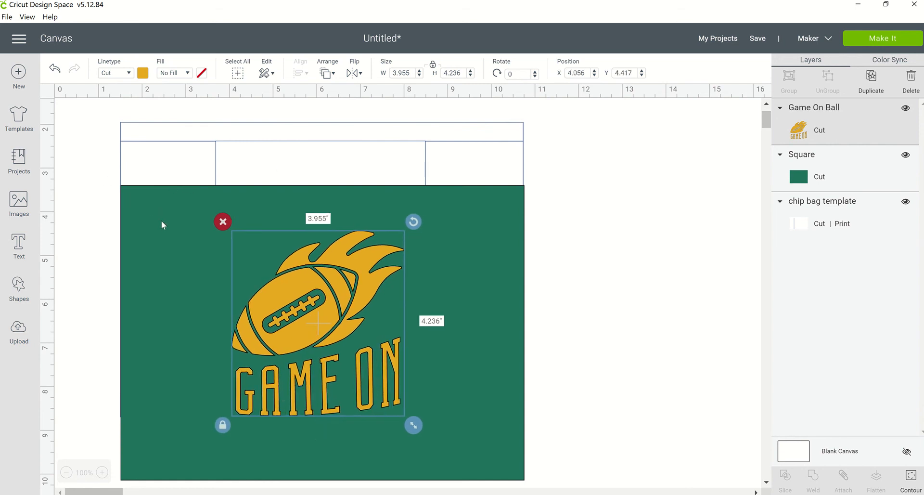
- Center the football image both horizontally and vertically on the green rectangle
{"action": "left_click", "coordinate": [152, 256], "text": "shift"}
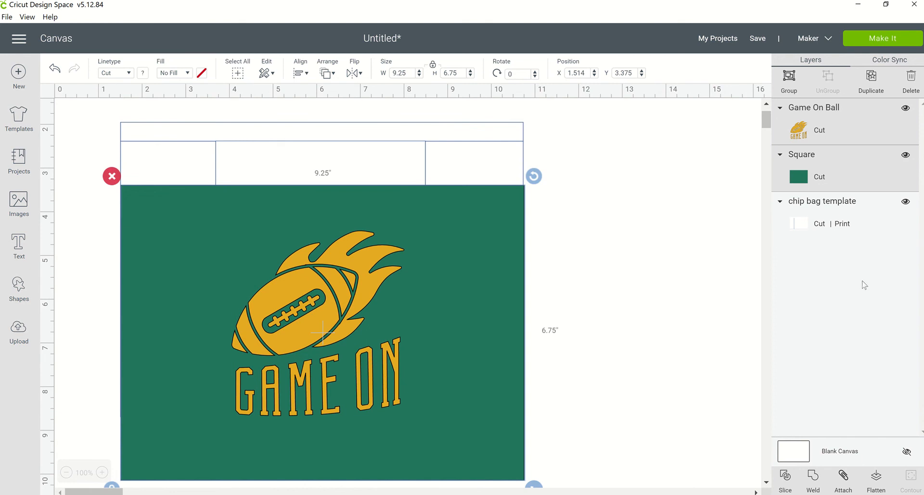
{"action": "left_click", "coordinate": [301, 73]}
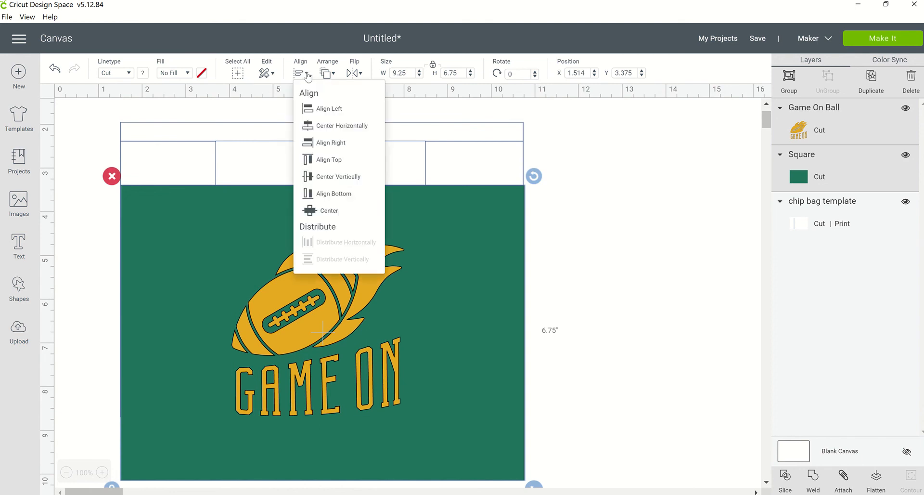
{"action": "left_click", "coordinate": [338, 209]}
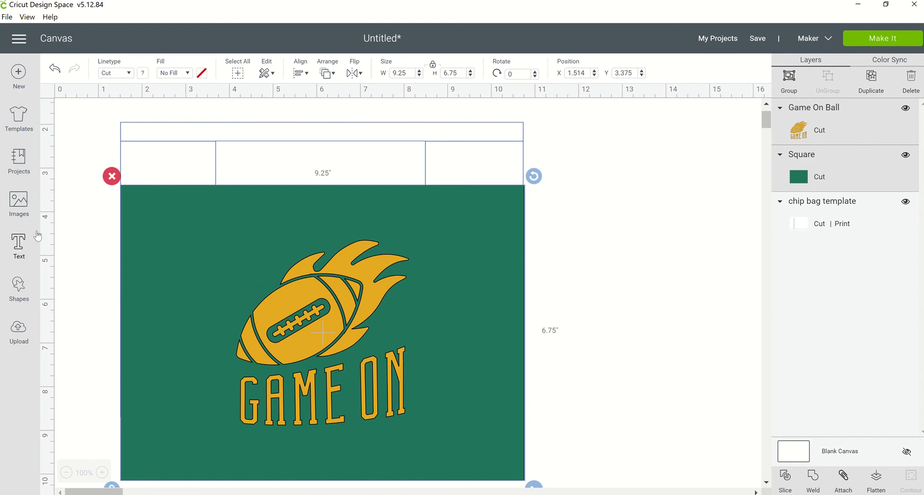
- Add the text "It's Party Time" and scale it down to about 3.79 by 0.43 inches
{"action": "left_click", "coordinate": [18, 241]}
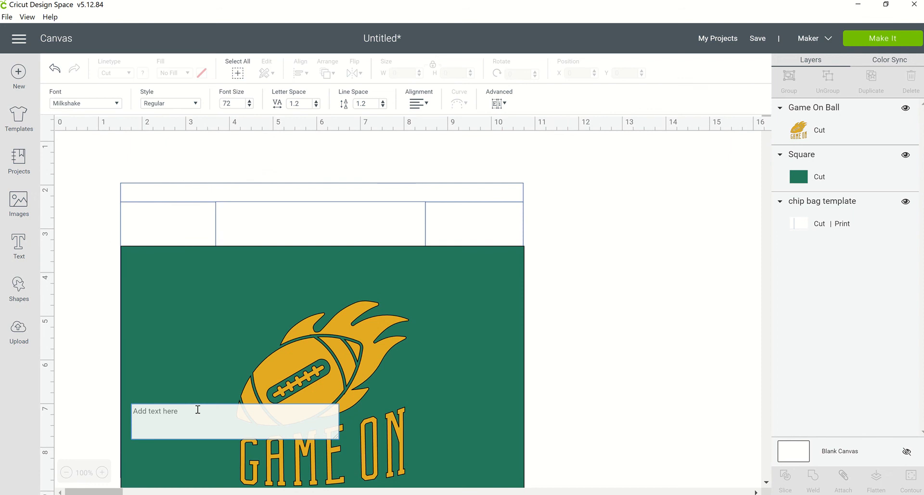
{"action": "type", "text": "Ha"}
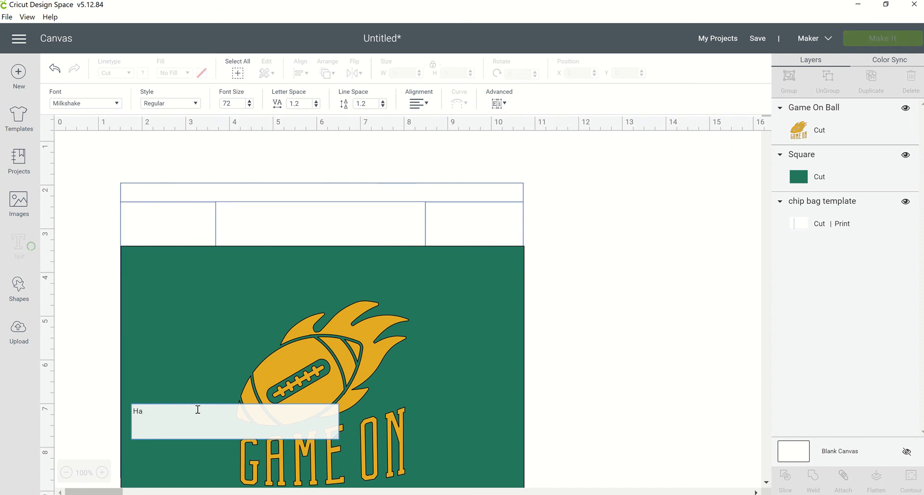
{"action": "key", "text": "BackSpace"}
{"action": "key", "text": "BackSpace"}
{"action": "type", "text": "It"}
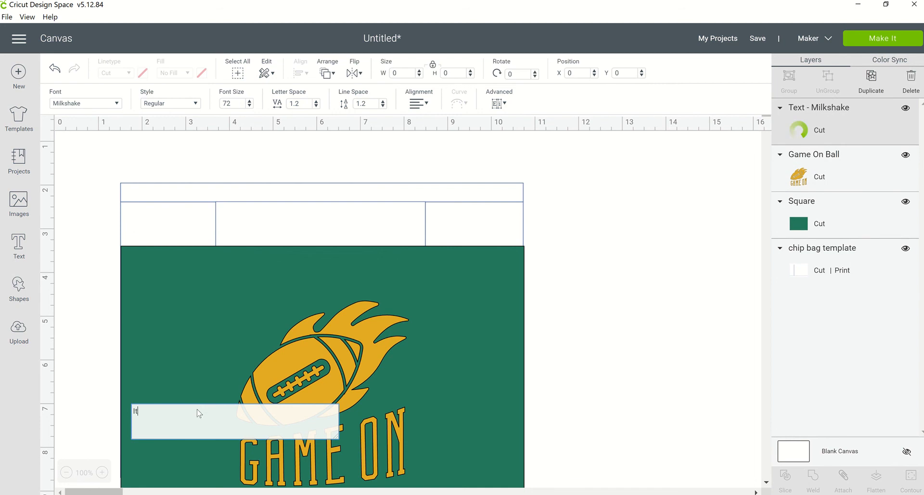
{"action": "type", "text": "'s P"}
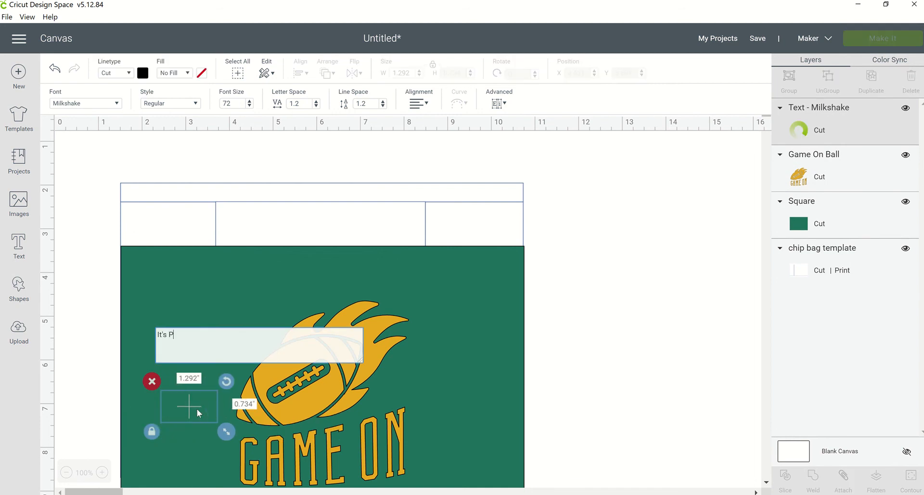
{"action": "type", "text": "arty Ti"}
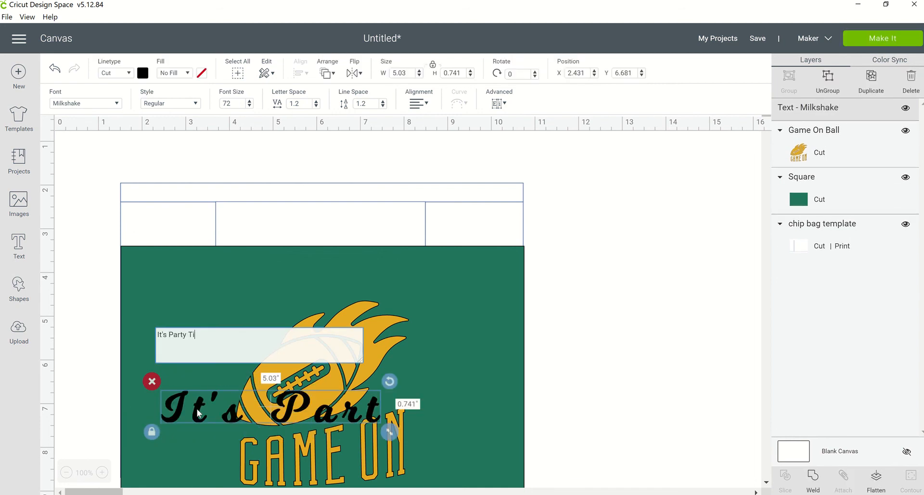
{"action": "type", "text": "me"}
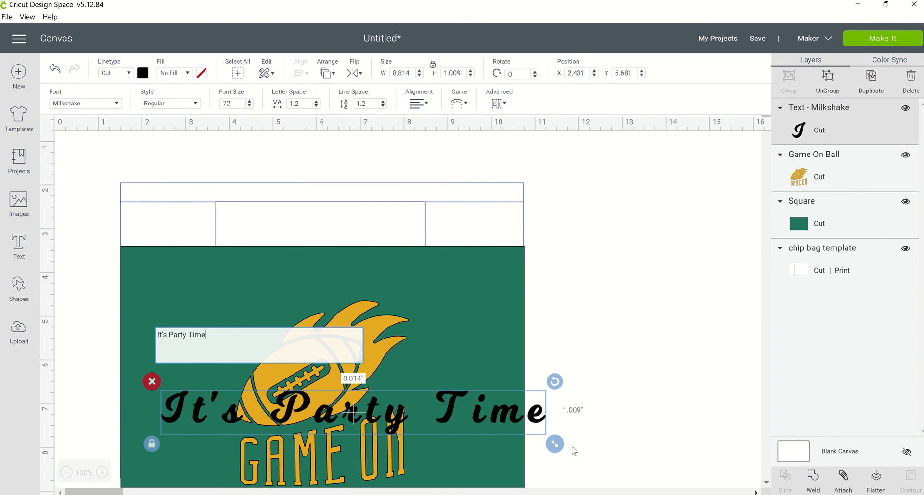
{"action": "left_click_drag", "start_coordinate": [554, 443], "coordinate": [335, 420]}
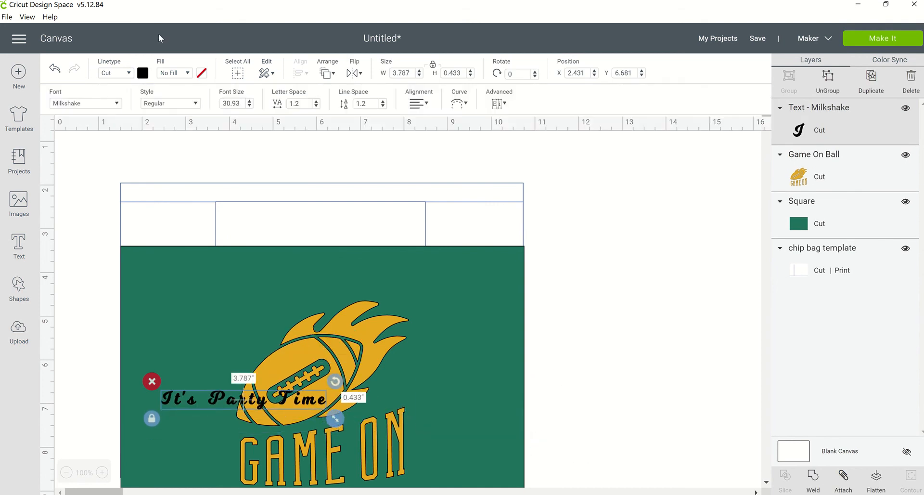
- Recolor the "It's Party Time" text white and move it just above the football image, to about X 4.15, Y 4.11
{"action": "left_click", "coordinate": [142, 76]}
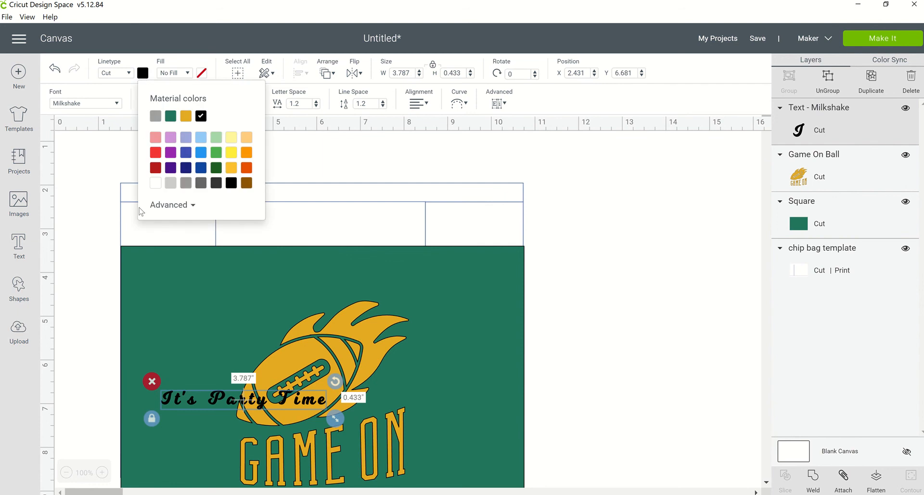
{"action": "left_click", "coordinate": [156, 184]}
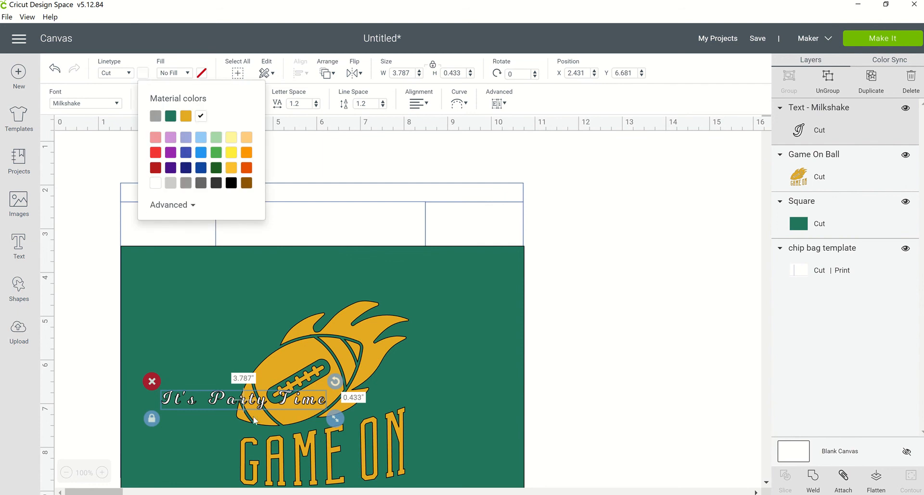
{"action": "left_click_drag", "start_coordinate": [246, 401], "coordinate": [323, 288]}
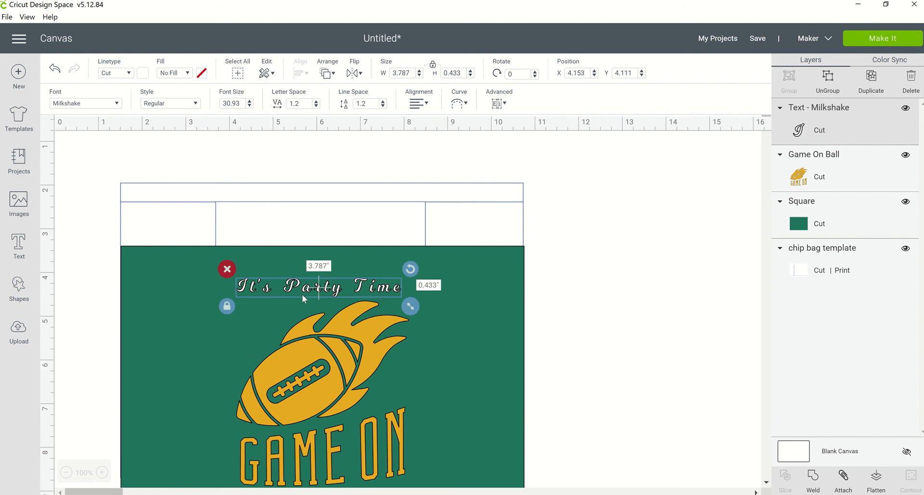
- Change the font of the "It's Party Time" text to Beefcakes
{"action": "left_click", "coordinate": [627, 349]}
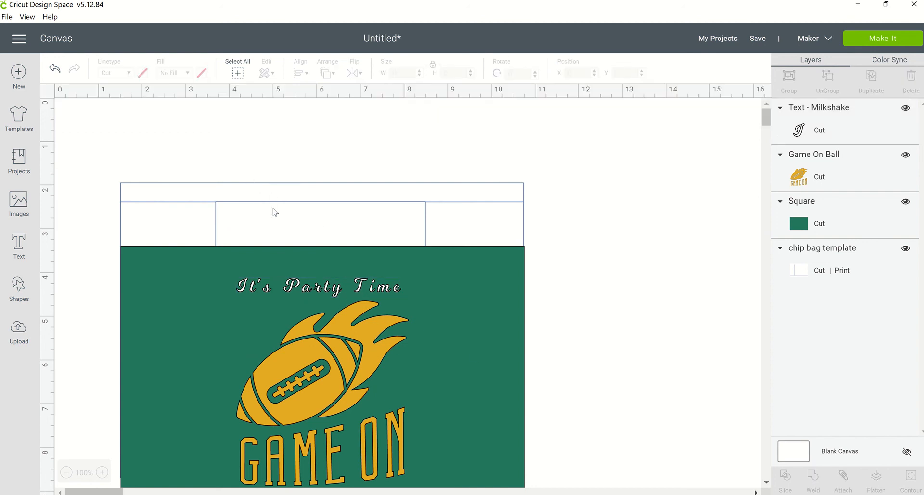
{"action": "scroll", "coordinate": [326, 316], "scroll_direction": "down", "scroll_amount": 5}
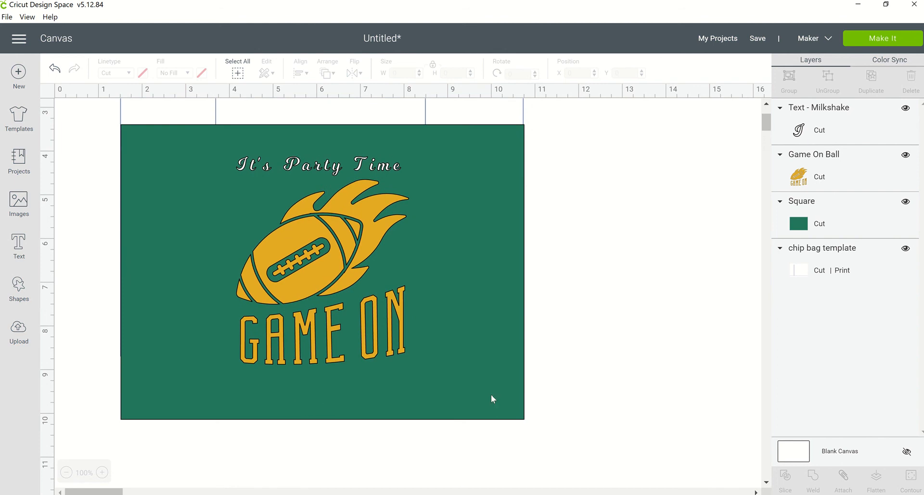
{"action": "double_click", "coordinate": [307, 168]}
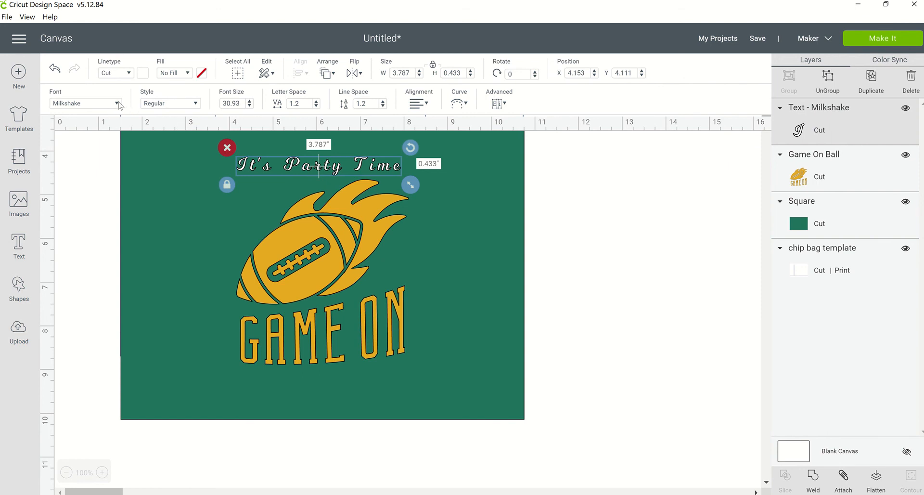
{"action": "left_click", "coordinate": [118, 104]}
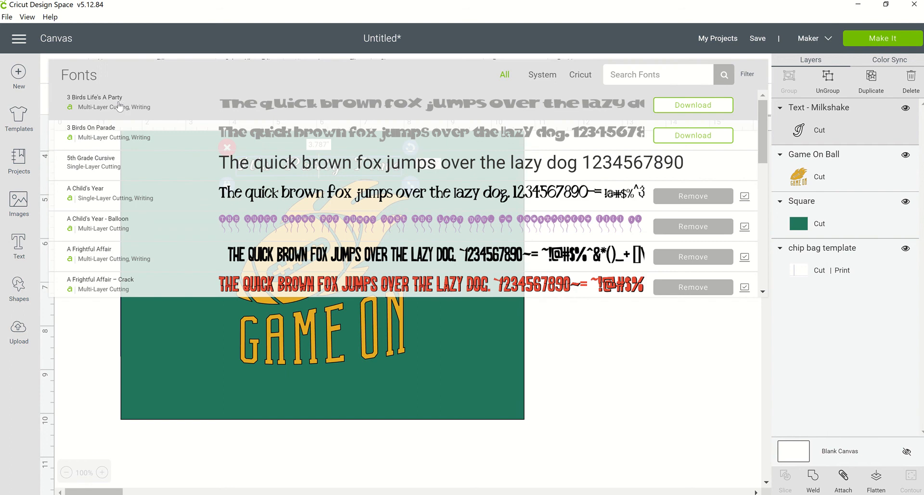
{"action": "left_click", "coordinate": [635, 77]}
{"action": "type", "text": "beef"}
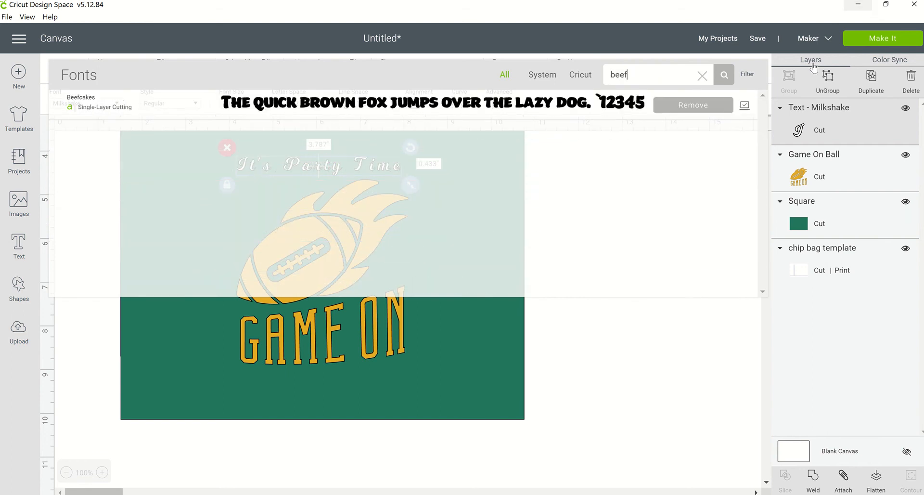
{"action": "left_click", "coordinate": [464, 105]}
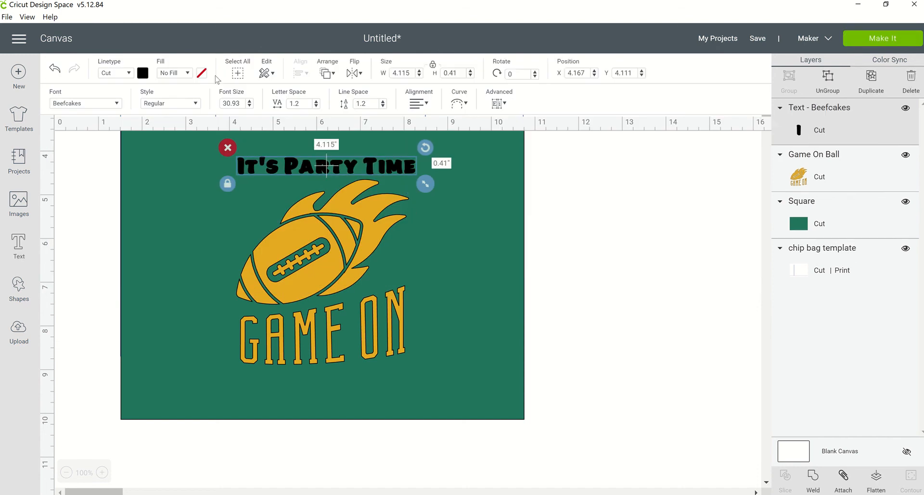
- Recolor the "It's Party Time" text golden yellow from the material colors
{"action": "left_click", "coordinate": [145, 73]}
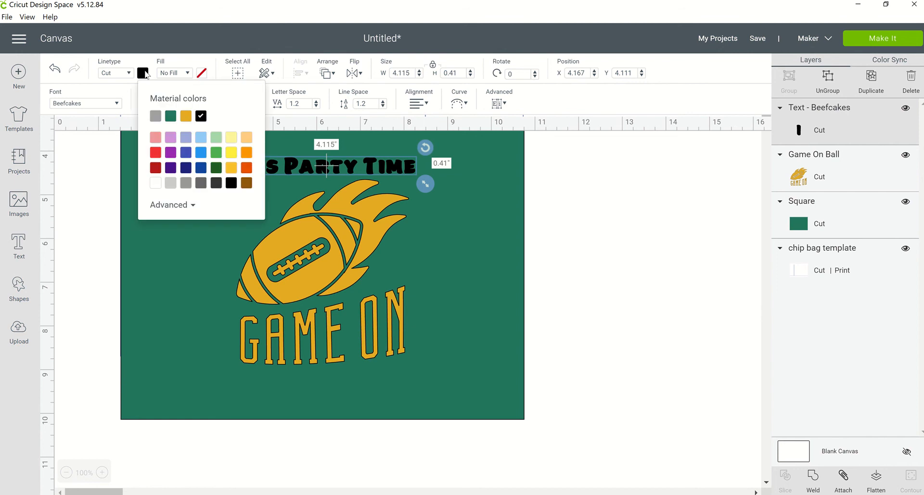
{"action": "left_click", "coordinate": [232, 169]}
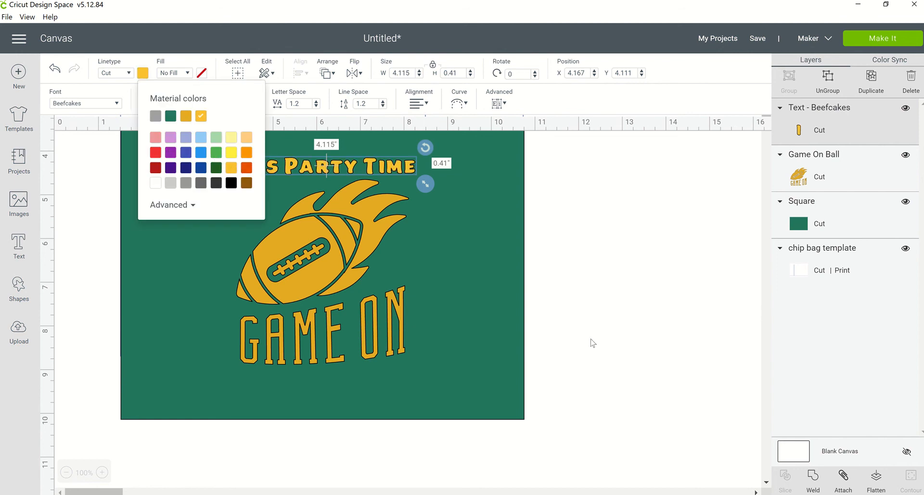
{"action": "left_click", "coordinate": [625, 234]}
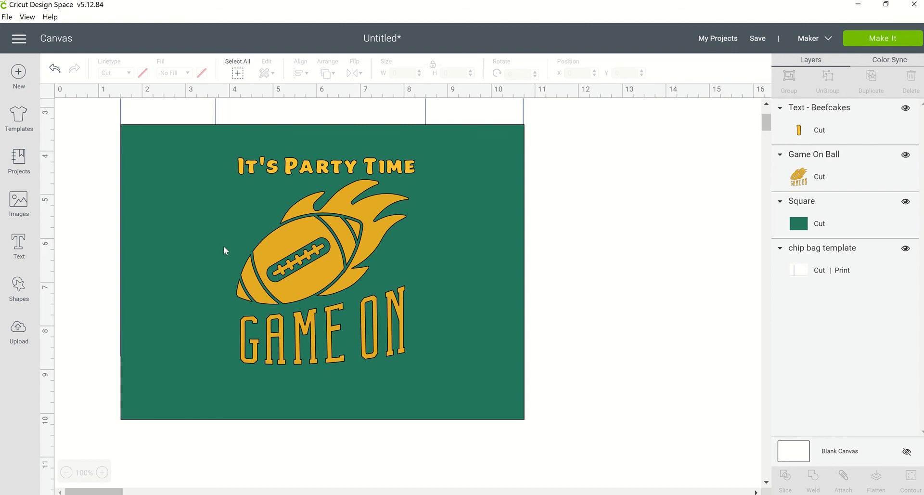
- Duplicate the "It's Party Time" text and place the copy just below the football image, at about X 3.99, Y 9.26
{"action": "left_click", "coordinate": [299, 166]}
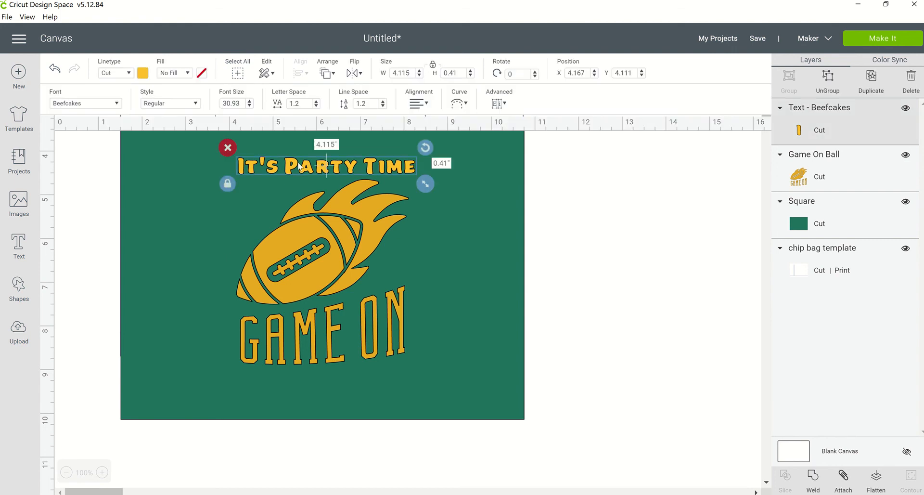
{"action": "right_click", "coordinate": [305, 178]}
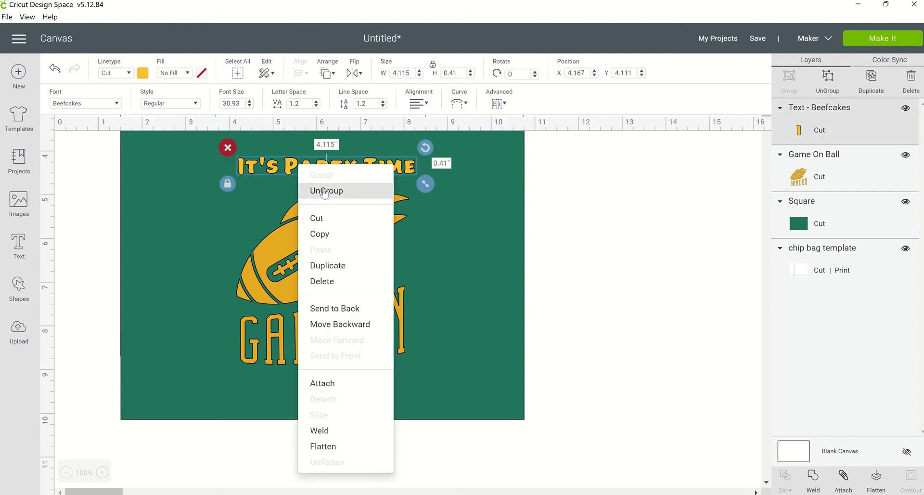
{"action": "left_click", "coordinate": [330, 266]}
{"action": "left_click_drag", "start_coordinate": [363, 189], "coordinate": [336, 394]}
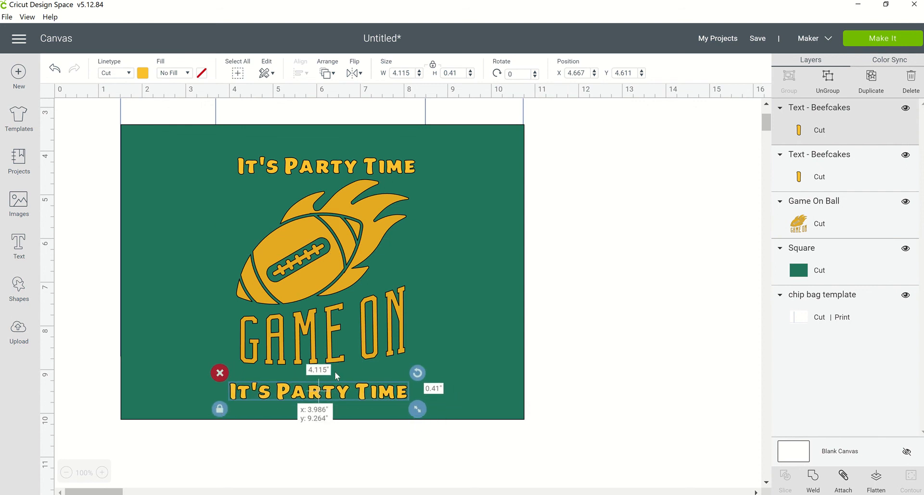
- Scale the Game On football image down to about 3.14 by 3.36 inches and position it at about X 4.40, Y 4.76
{"action": "left_click", "coordinate": [323, 292]}
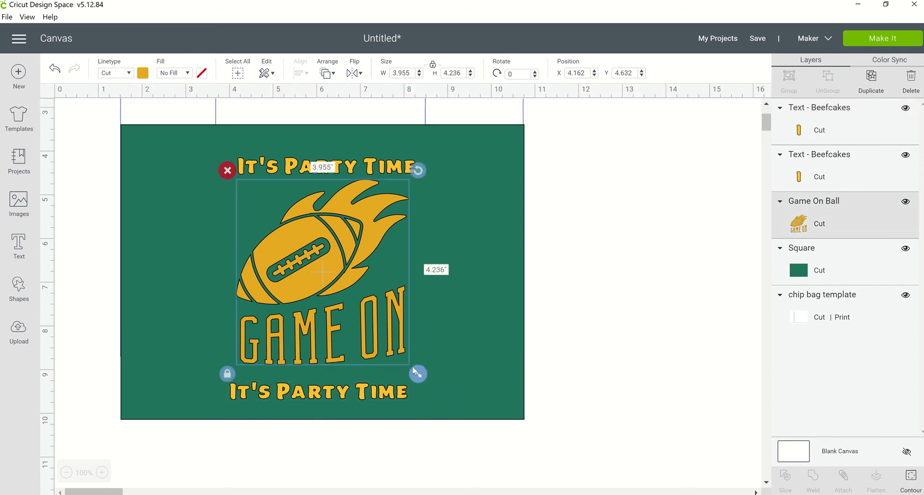
{"action": "left_click_drag", "start_coordinate": [416, 379], "coordinate": [383, 332]}
{"action": "left_click_drag", "start_coordinate": [323, 230], "coordinate": [333, 230]}
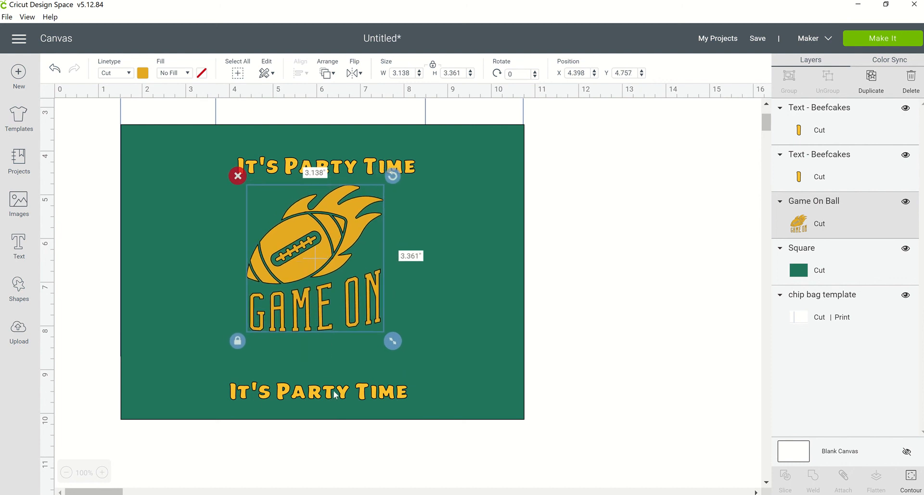
- Move the lower text copy up to about X 4, Y 8.74 and replace its wording with "Happy Birthday"
{"action": "left_click_drag", "start_coordinate": [336, 395], "coordinate": [335, 370]}
{"action": "double_click", "coordinate": [290, 371]}
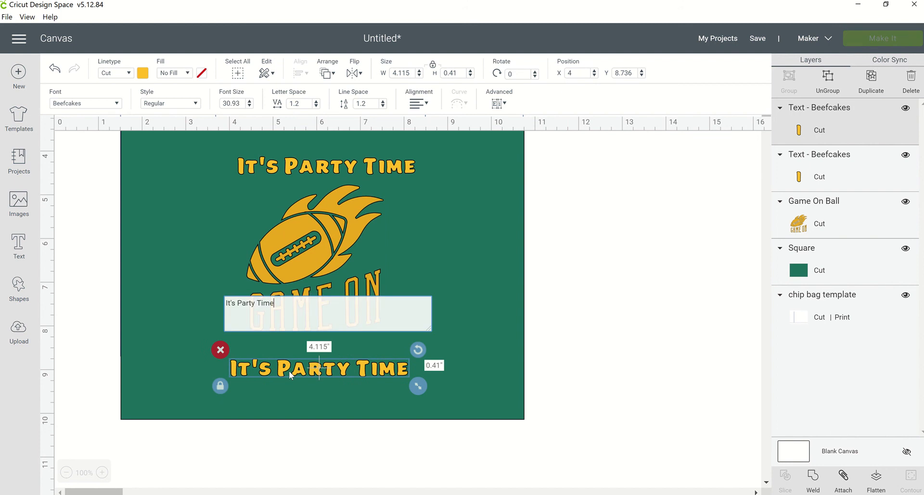
{"action": "key", "text": "BackSpace"}
{"action": "key", "text": "BackSpace"}
{"action": "key", "text": "BackSpace"}
{"action": "key", "text": "BackSpace"}
{"action": "key", "text": "BackSpace"}
{"action": "key", "text": "BackSpace"}
{"action": "key", "text": "BackSpace"}
{"action": "key", "text": "BackSpace"}
{"action": "key", "text": "BackSpace"}
{"action": "key", "text": "BackSpace"}
{"action": "key", "text": "BackSpace"}
{"action": "key", "text": "BackSpace"}
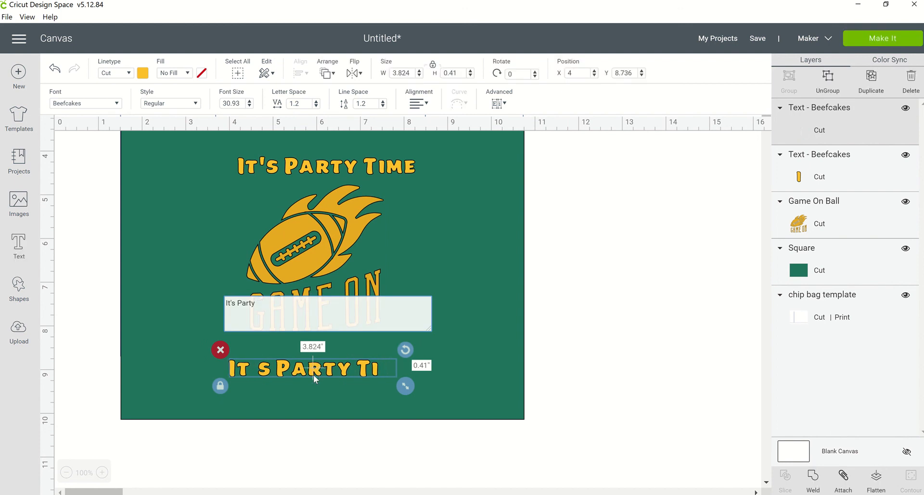
{"action": "key", "text": "BackSpace"}
{"action": "key", "text": "BackSpace"}
{"action": "key", "text": "BackSpace"}
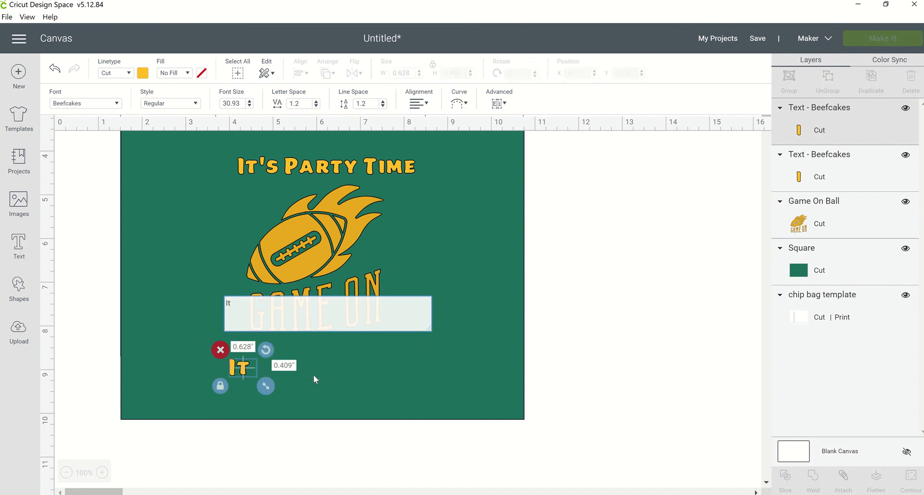
{"action": "type", "text": "Ha"}
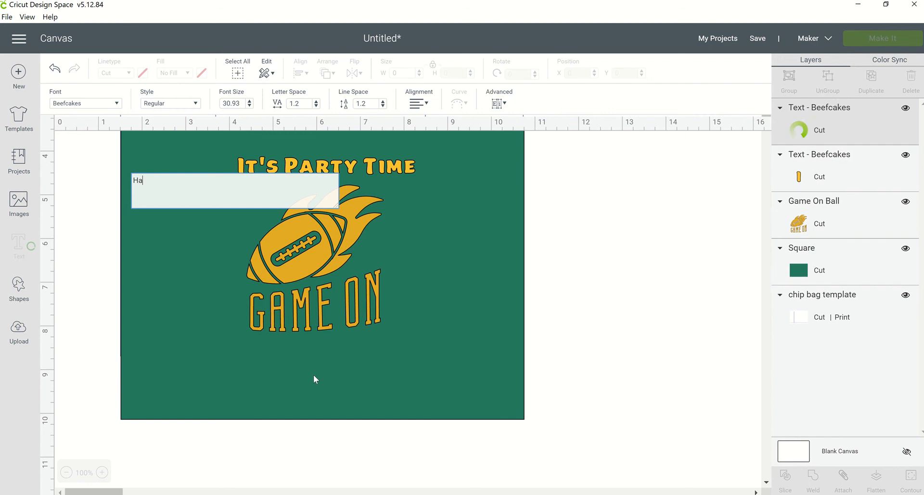
{"action": "type", "text": "ppy Birthday"}
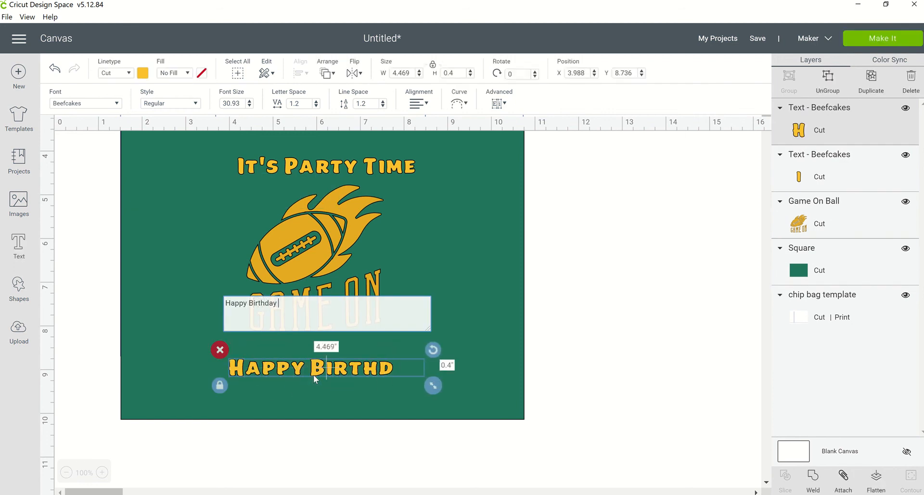
- Add the birthday child's first name with an exclamation mark on a second line below "Happy Birthday"
{"action": "type", "text": " Kayden"}
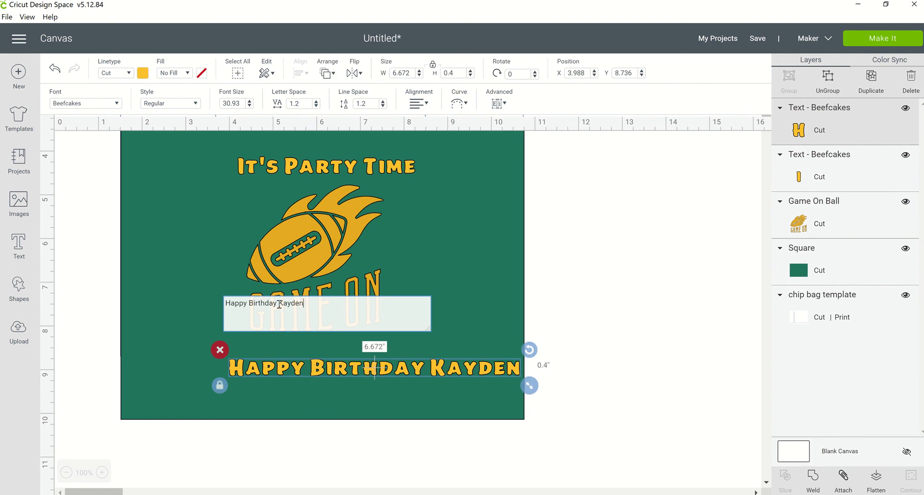
{"action": "key", "text": "Return"}
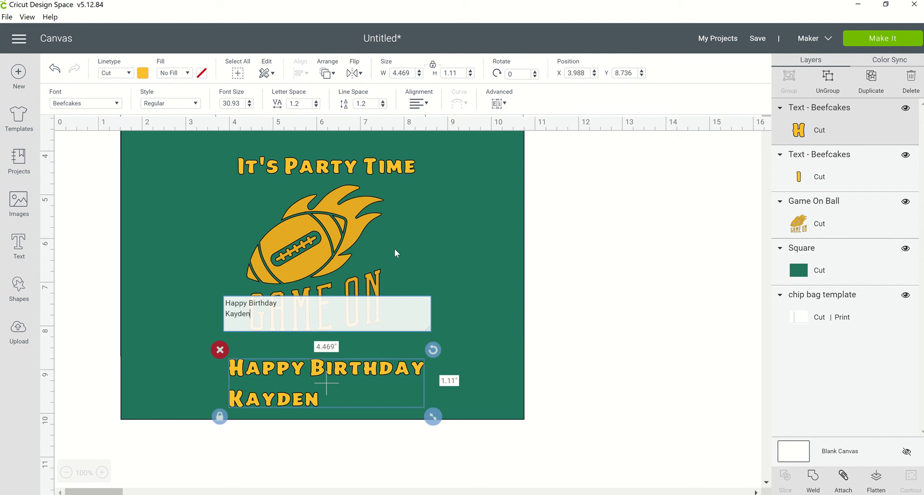
{"action": "type", "text": "!"}
{"action": "key", "text": "shift+Left"}
{"action": "key", "text": "shift+Left"}
{"action": "key", "text": "shift+Left"}
{"action": "key", "text": "shift+Left"}
{"action": "left_click", "coordinate": [222, 301]}
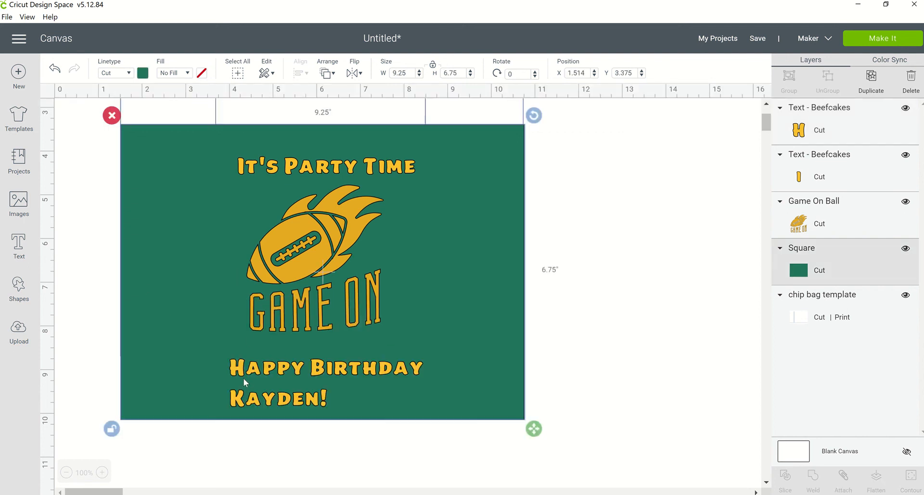
- Center-align the two lines of the birthday text
{"action": "left_click", "coordinate": [244, 376]}
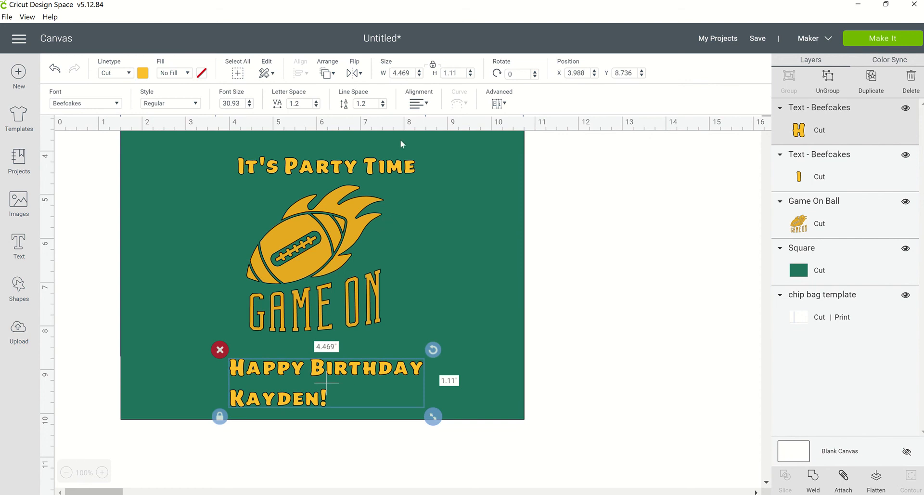
{"action": "left_click", "coordinate": [426, 103]}
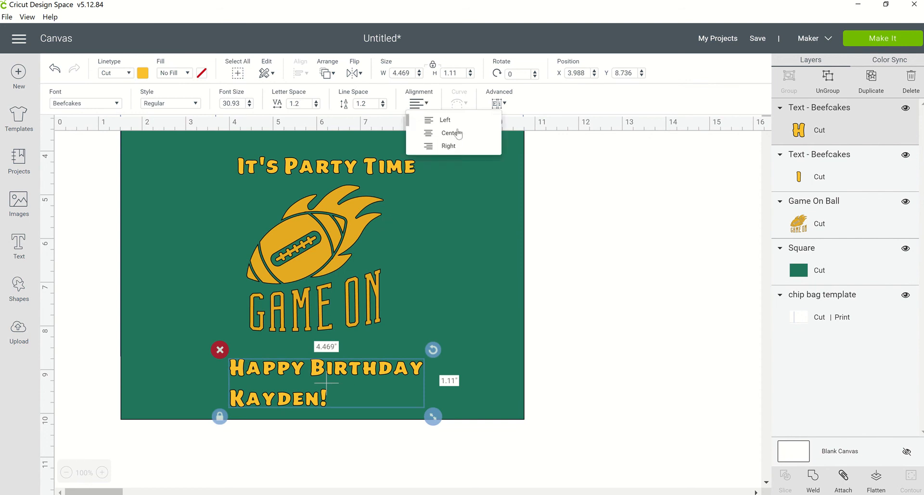
{"action": "left_click", "coordinate": [458, 134]}
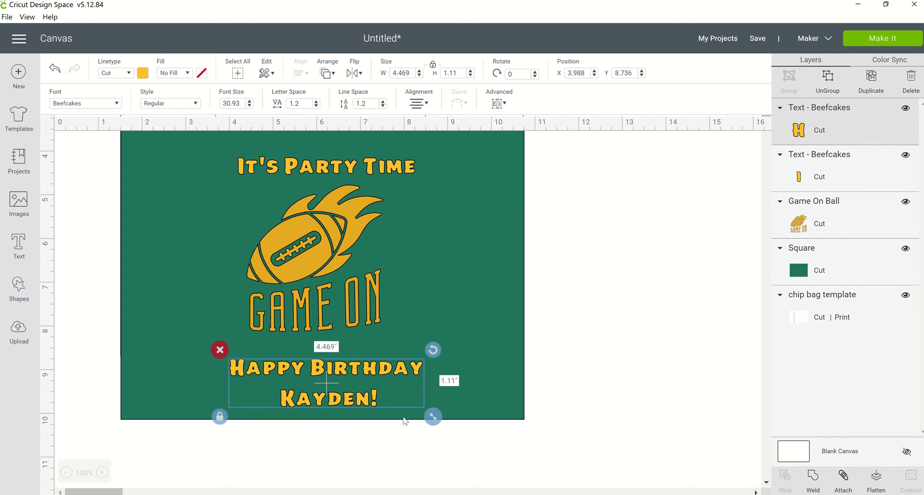
- Scale the birthday text down to about 3.46 by 0.86 inches and move it below the football image, to about X 4.29, Y 8.51
{"action": "left_click_drag", "start_coordinate": [433, 417], "coordinate": [388, 404]}
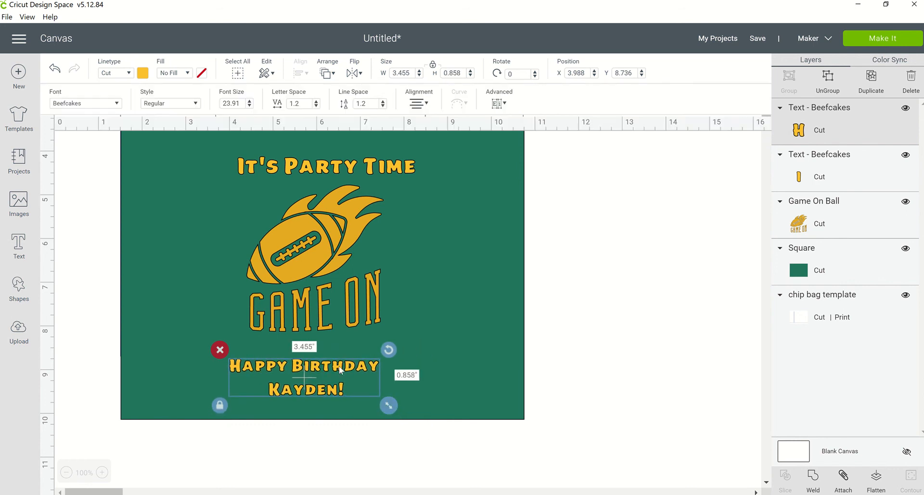
{"action": "left_click_drag", "start_coordinate": [340, 367], "coordinate": [355, 357]}
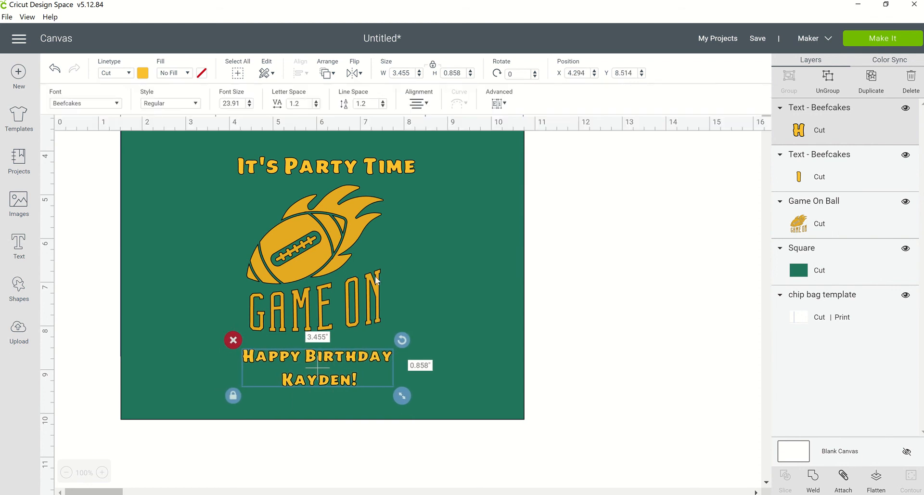
{"action": "left_click", "coordinate": [558, 289]}
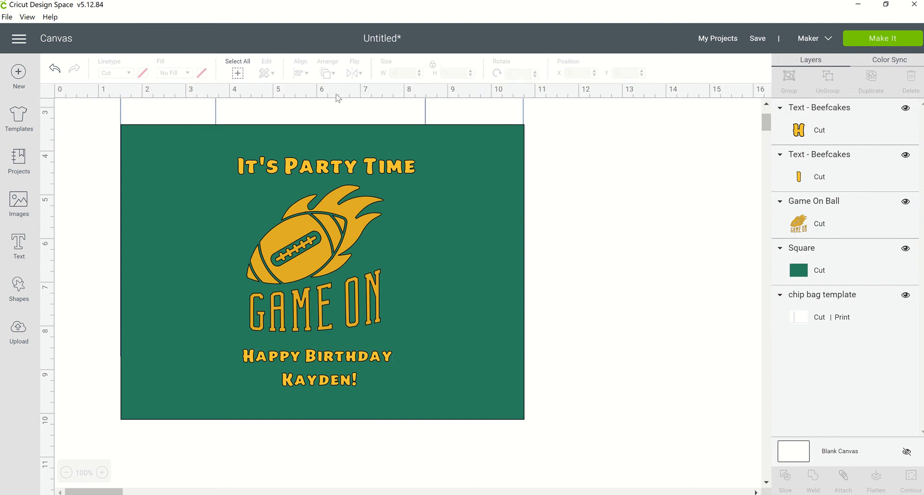
{"action": "left_click_drag", "start_coordinate": [304, 360], "coordinate": [302, 362]}
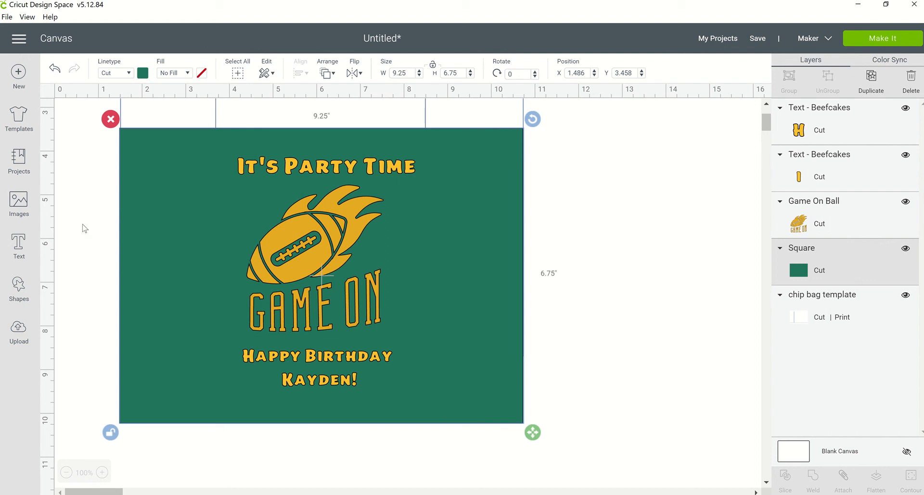
- Add a square, stretch it with unlocked proportions to about 4.56 by 6.22 inches, and place it beside the green rectangle at about X 10.96, Y 4.42
{"action": "left_click", "coordinate": [20, 289]}
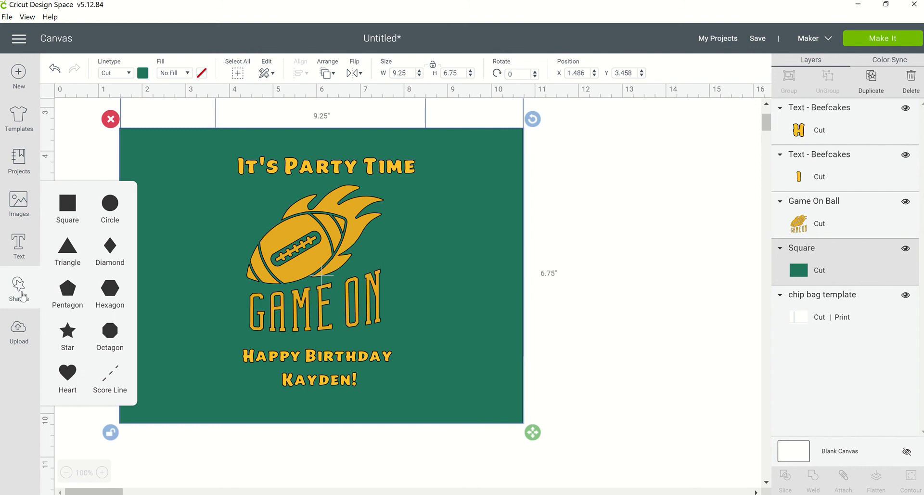
{"action": "left_click", "coordinate": [67, 205]}
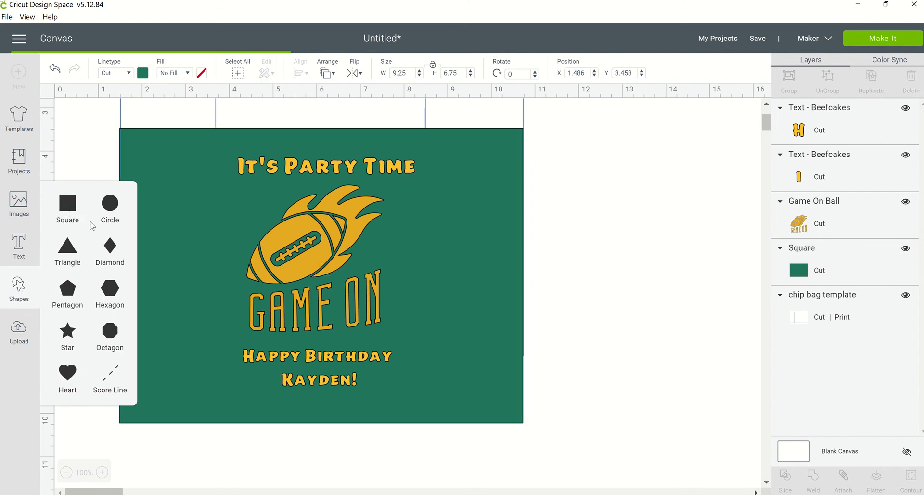
{"action": "left_click_drag", "start_coordinate": [222, 223], "coordinate": [319, 193]}
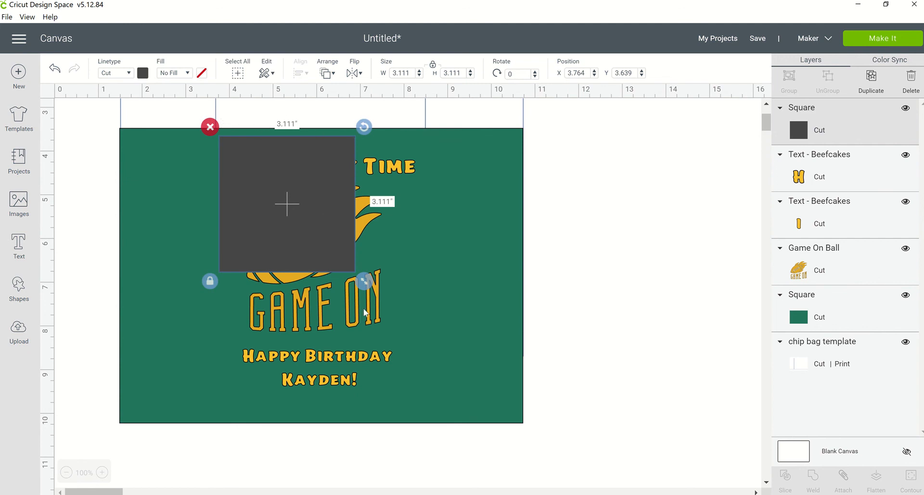
{"action": "left_click_drag", "start_coordinate": [364, 283], "coordinate": [383, 366]}
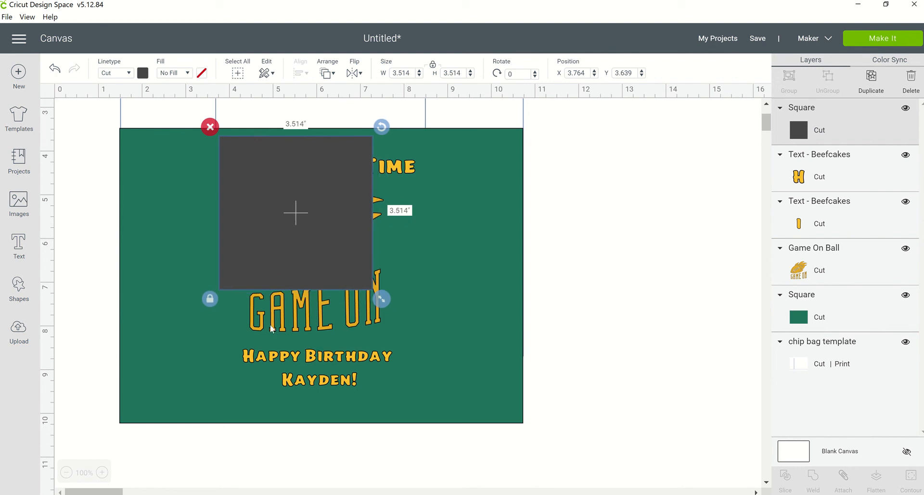
{"action": "left_click", "coordinate": [209, 299]}
{"action": "left_click_drag", "start_coordinate": [382, 299], "coordinate": [428, 416]}
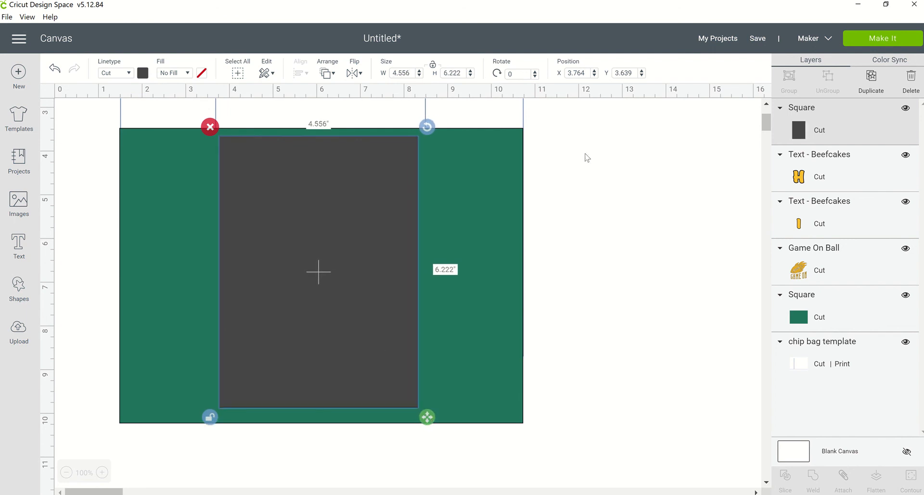
{"action": "left_click_drag", "start_coordinate": [371, 189], "coordinate": [686, 223]}
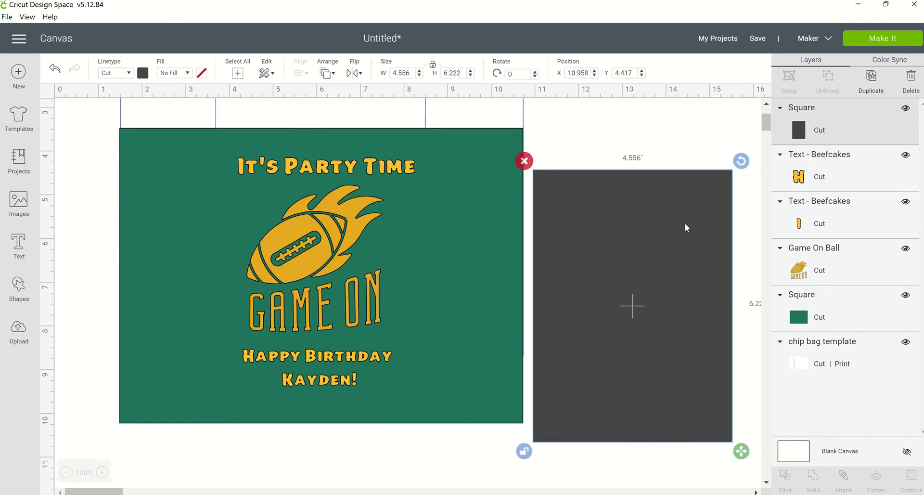
- Duplicate the dark rectangle, scale the copy to about 4.08 by 5.57 inches and center it inside the original at about X 11.18, Y 4.79
{"action": "right_click", "coordinate": [686, 223]}
{"action": "left_click", "coordinate": [735, 175]}
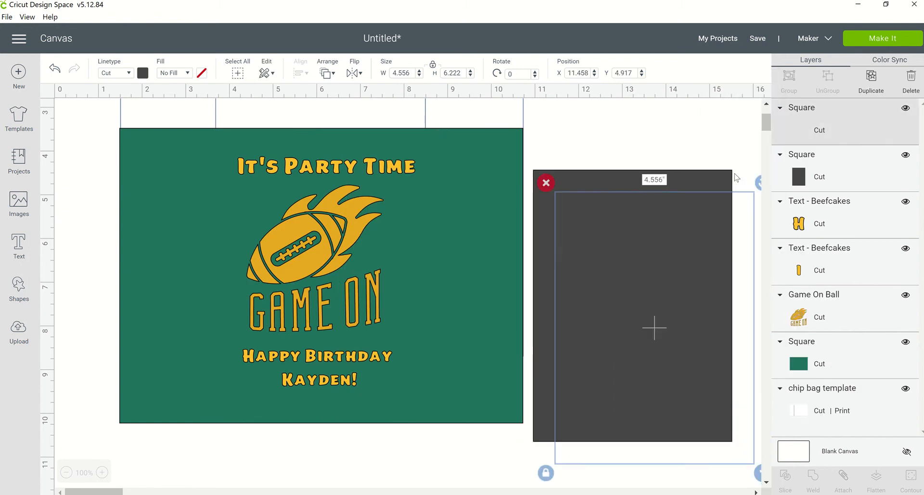
{"action": "left_click_drag", "start_coordinate": [761, 477], "coordinate": [677, 387]}
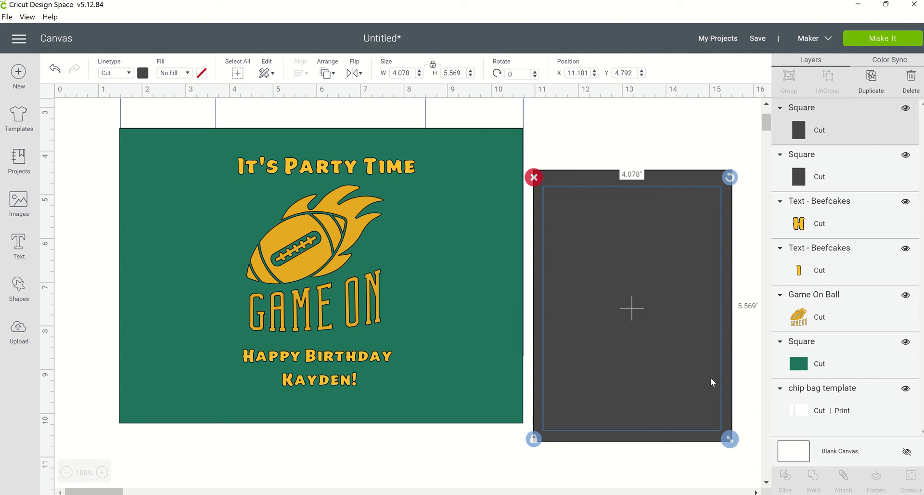
{"action": "left_click", "coordinate": [712, 472]}
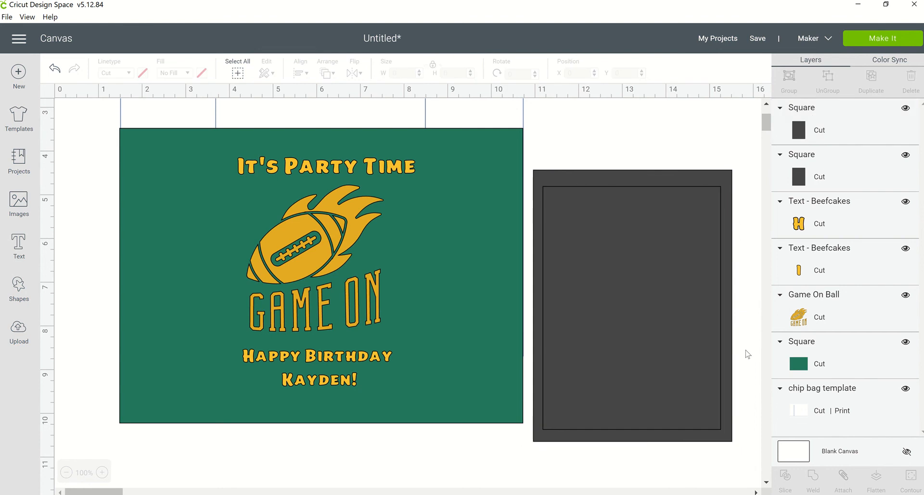
- Slice the two stacked dark rectangles and delete both inner pieces, leaving a hollow frame
{"action": "left_click", "coordinate": [644, 284]}
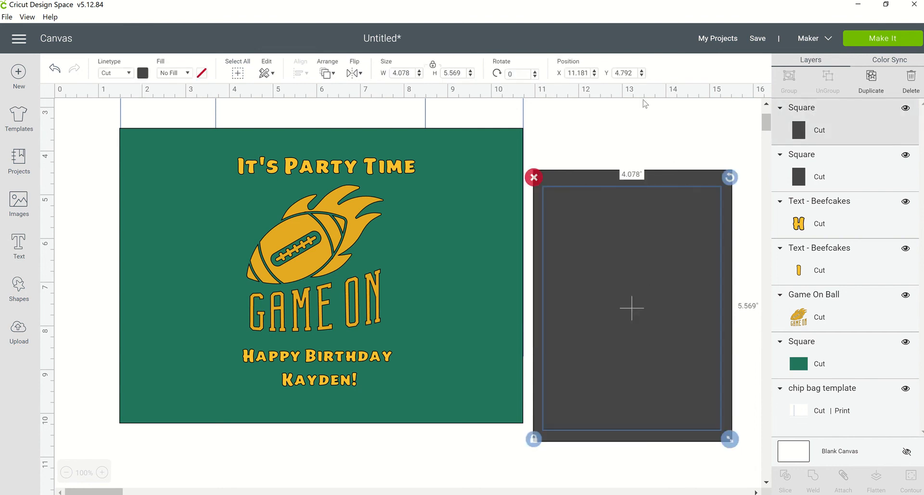
{"action": "left_click", "coordinate": [681, 176], "text": "shift"}
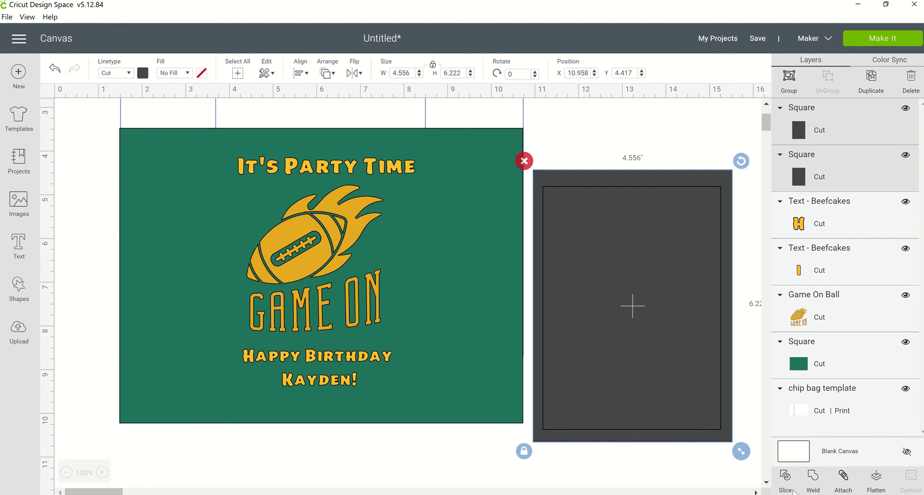
{"action": "left_click", "coordinate": [787, 479]}
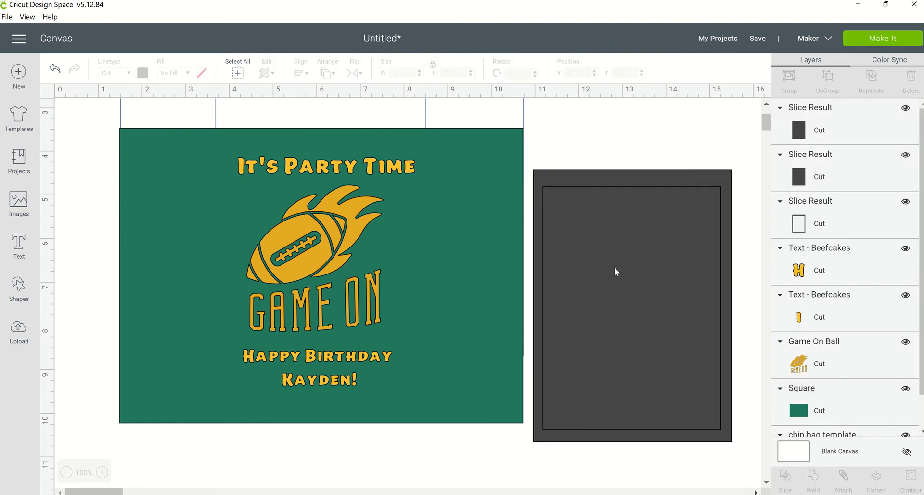
{"action": "left_click", "coordinate": [615, 268]}
{"action": "key", "text": "Delete"}
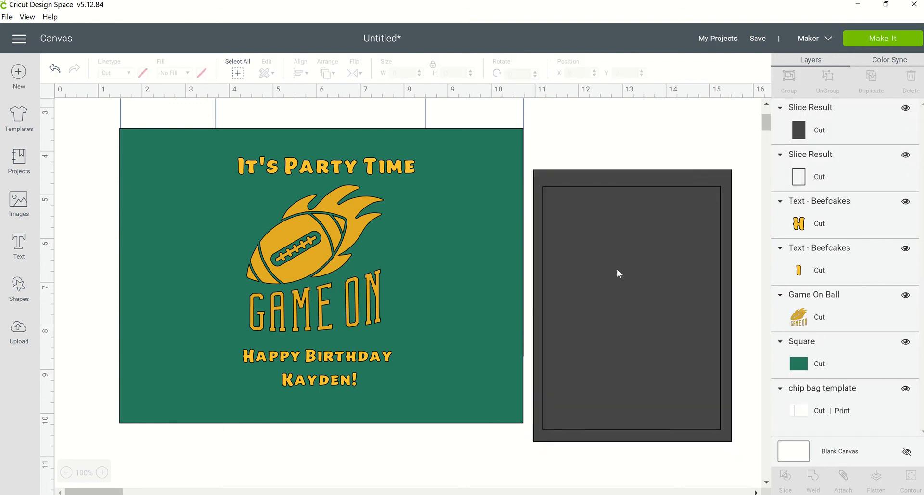
{"action": "left_click", "coordinate": [617, 274]}
{"action": "key", "text": "Delete"}
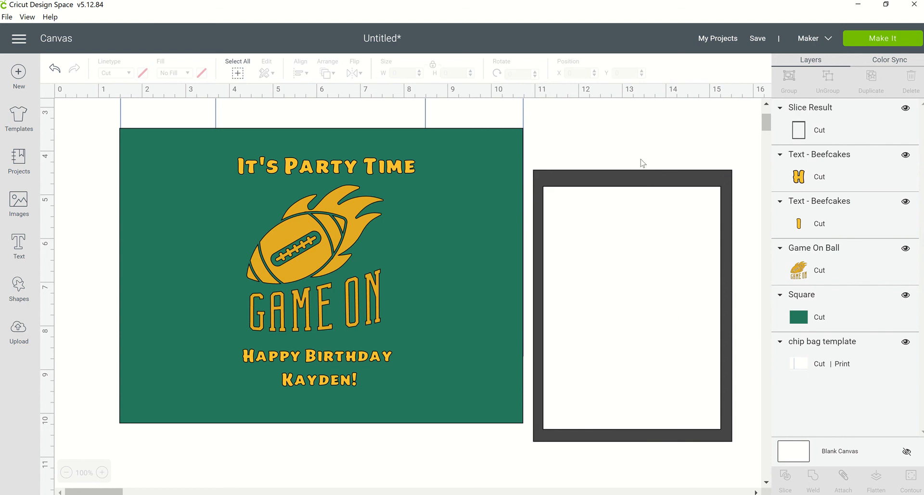
- Change the frame's material color to golden yellow
{"action": "left_click", "coordinate": [617, 183]}
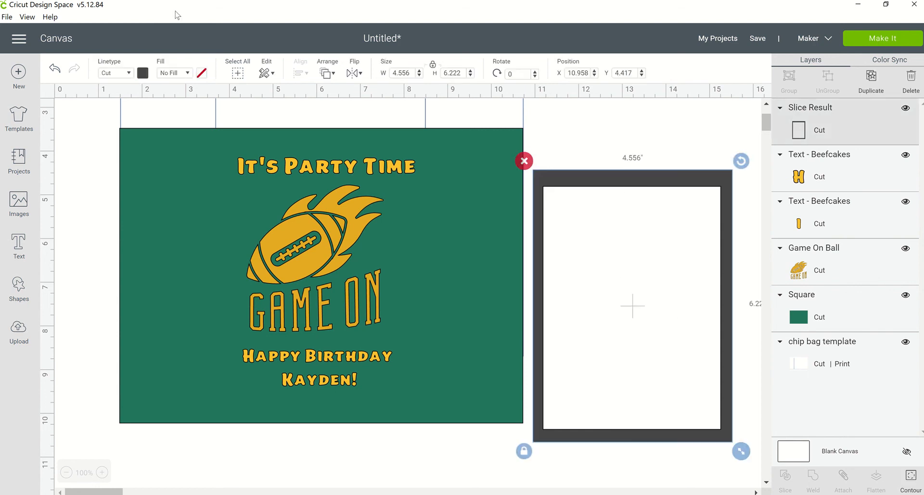
{"action": "left_click", "coordinate": [143, 73]}
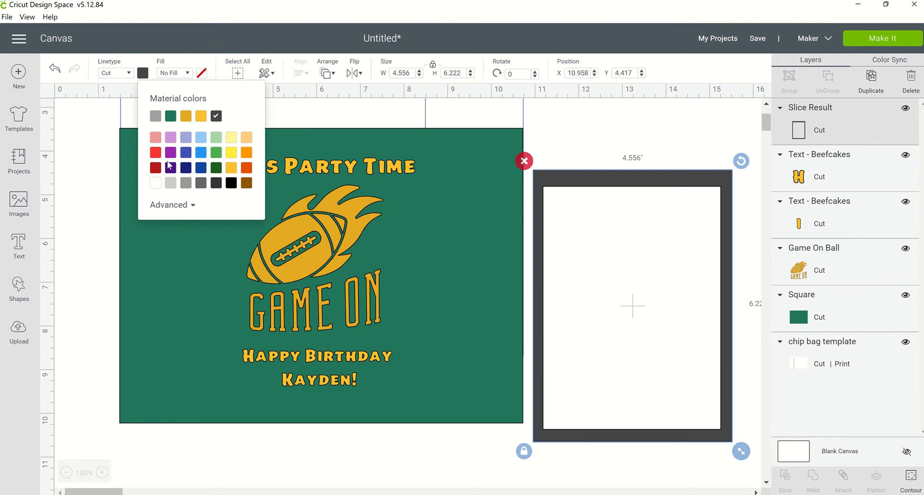
{"action": "left_click", "coordinate": [231, 168]}
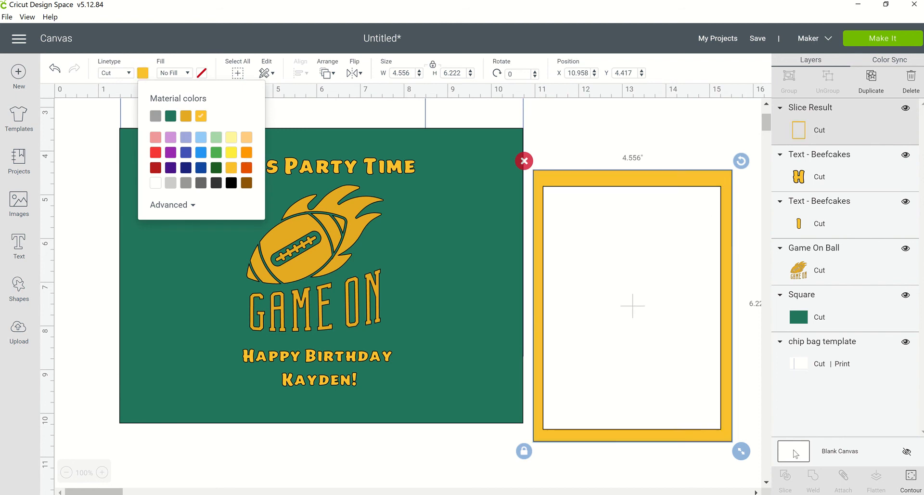
- Place the yellow frame over the party design and scale it to about 4.27 by 5.83 inches, at about X 3.97, Y 3.82
{"action": "left_click_drag", "start_coordinate": [658, 431], "coordinate": [354, 398]}
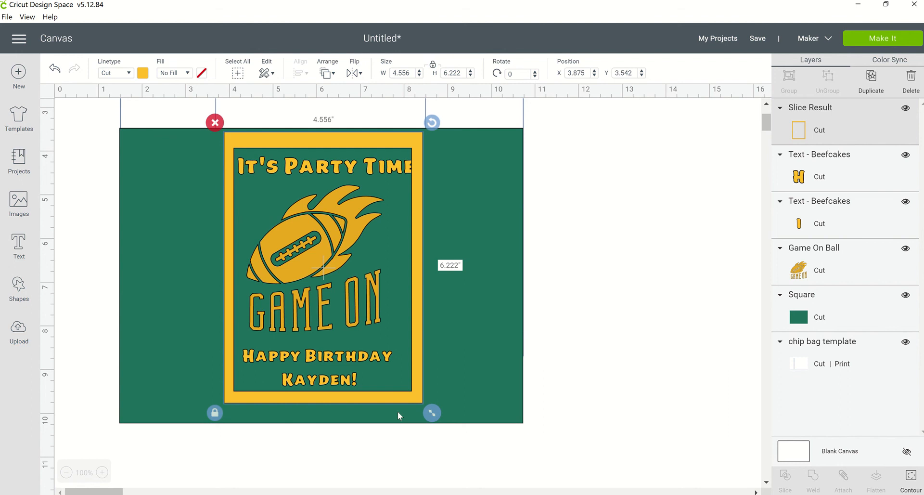
{"action": "left_click_drag", "start_coordinate": [432, 412], "coordinate": [414, 381]}
{"action": "left_click_drag", "start_coordinate": [337, 152], "coordinate": [341, 171]}
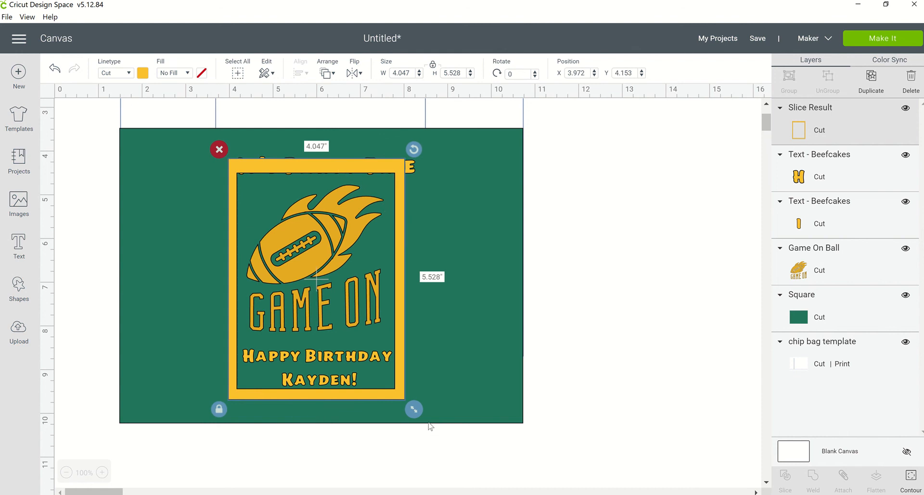
{"action": "left_click_drag", "start_coordinate": [414, 415], "coordinate": [446, 432]}
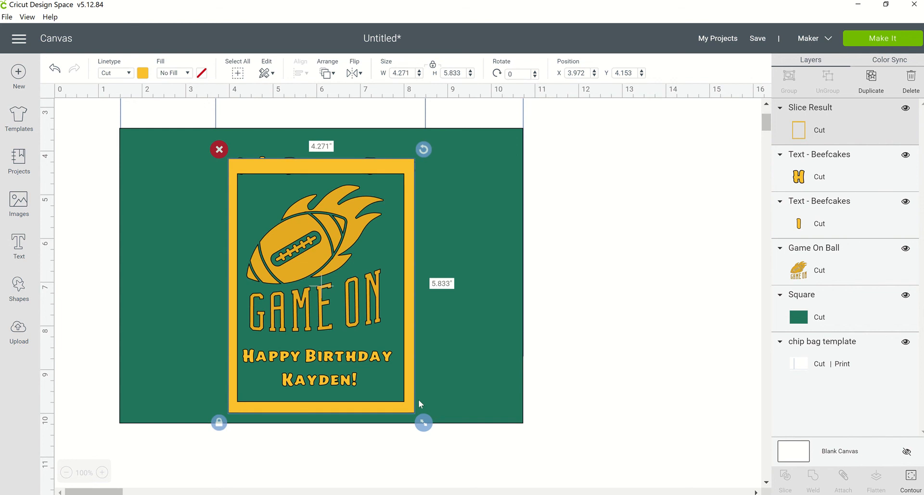
{"action": "left_click_drag", "start_coordinate": [408, 401], "coordinate": [406, 386]}
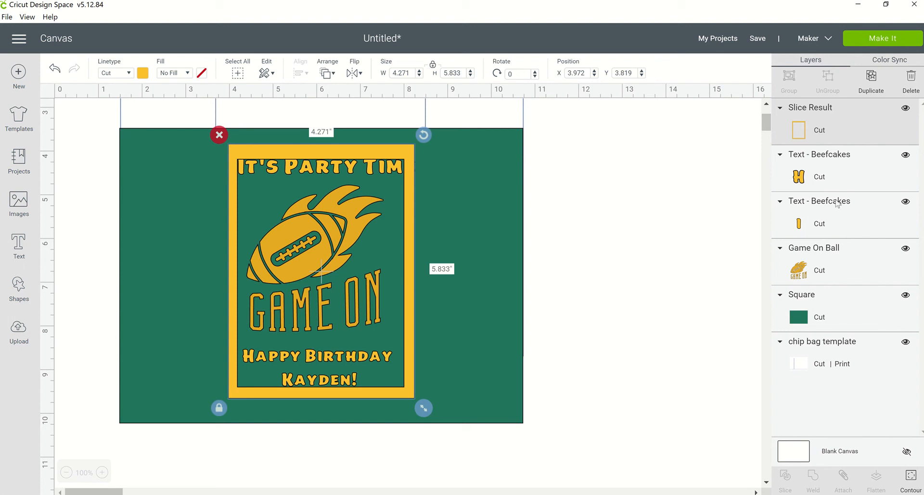
{"action": "left_click", "coordinate": [842, 222]}
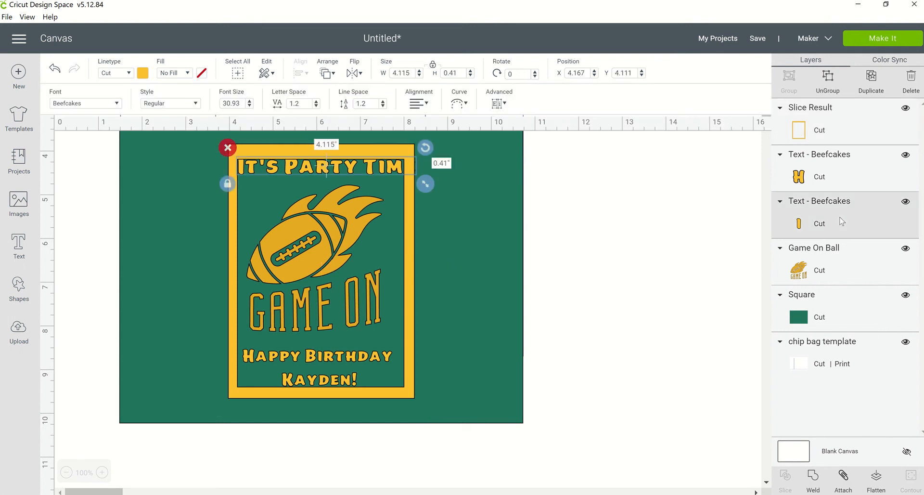
{"action": "left_click", "coordinate": [346, 170]}
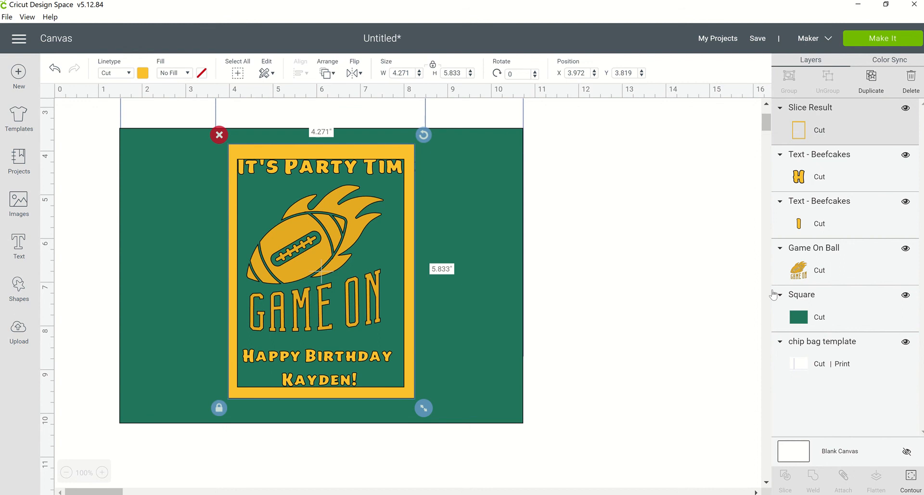
{"action": "left_click", "coordinate": [829, 218]}
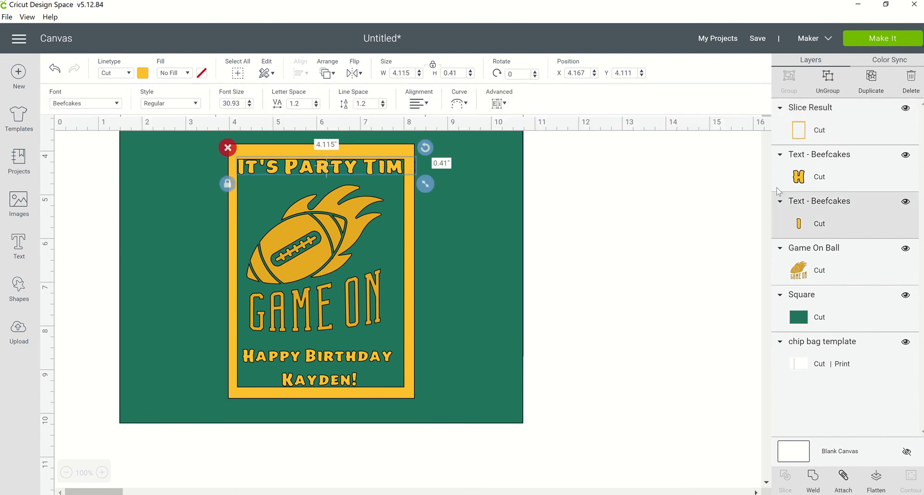
{"action": "left_click", "coordinate": [413, 168]}
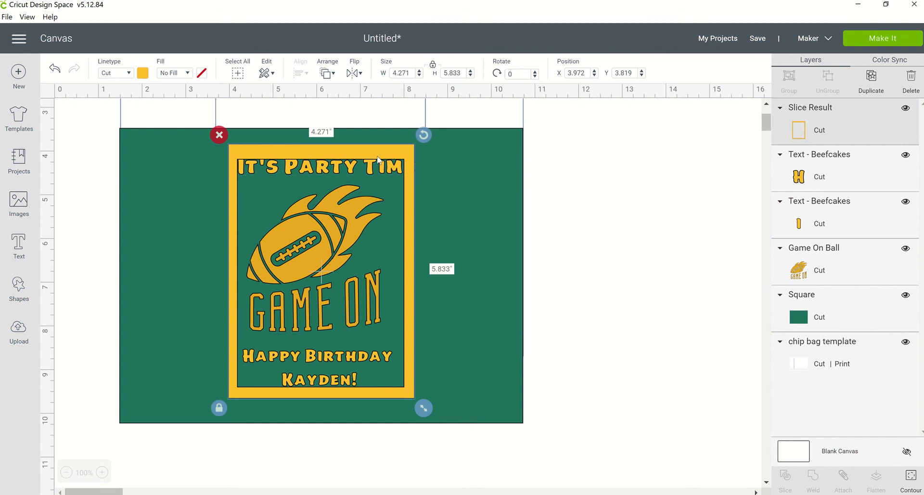
- Move the yellow frame off the design and scale the "It's Party Time" text down to about 3.64 by 0.36 inches
{"action": "left_click_drag", "start_coordinate": [379, 159], "coordinate": [604, 165]}
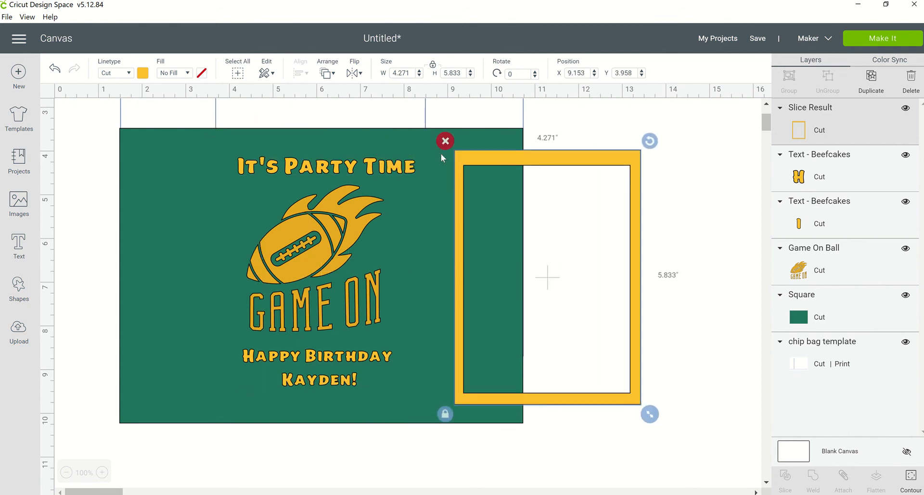
{"action": "left_click", "coordinate": [394, 174]}
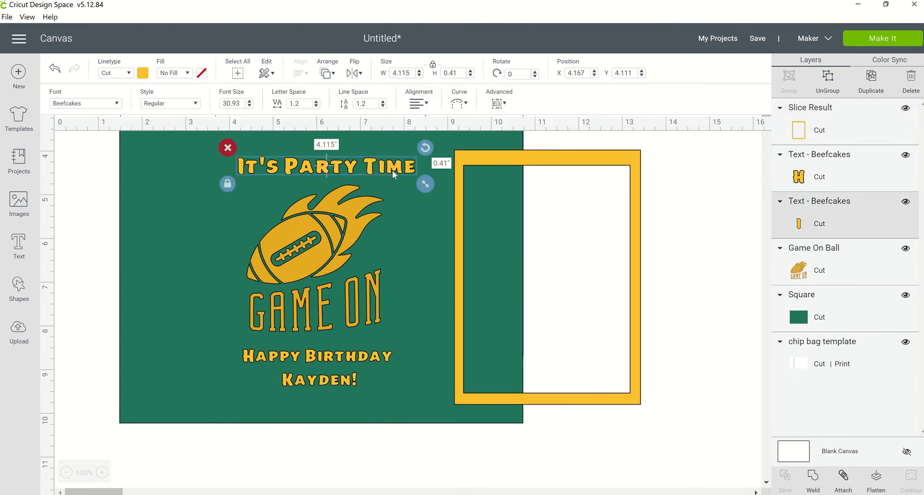
{"action": "double_click", "coordinate": [392, 168]}
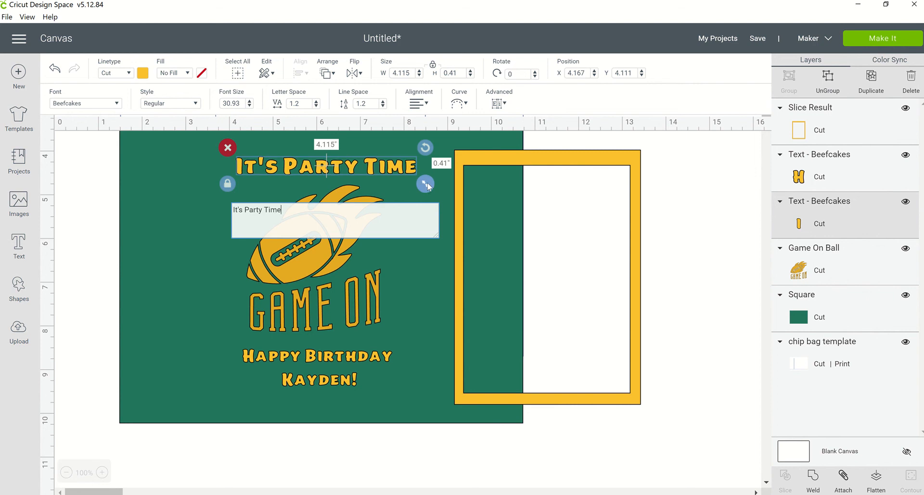
{"action": "left_click_drag", "start_coordinate": [428, 187], "coordinate": [408, 187]}
- Move the yellow frame back around the design at about X 3.97, Y 3.93 and send it to the back
{"action": "left_click_drag", "start_coordinate": [498, 159], "coordinate": [285, 162]}
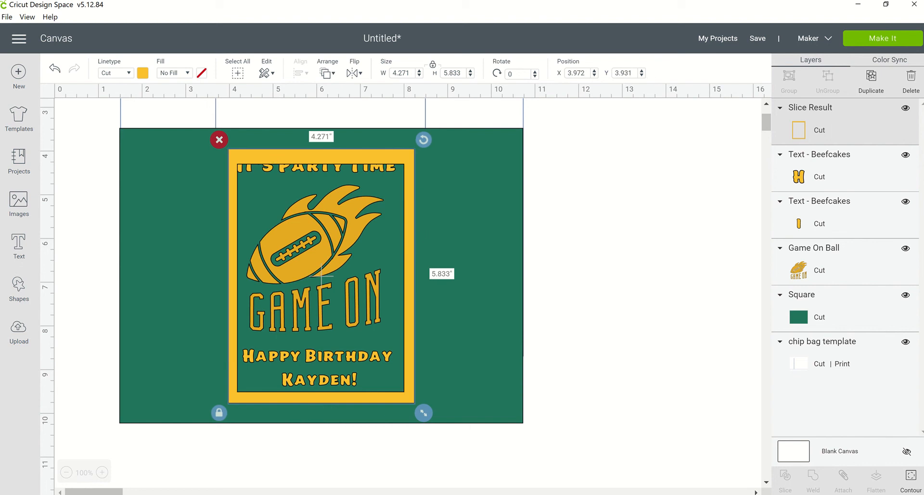
{"action": "left_click", "coordinate": [881, 224]}
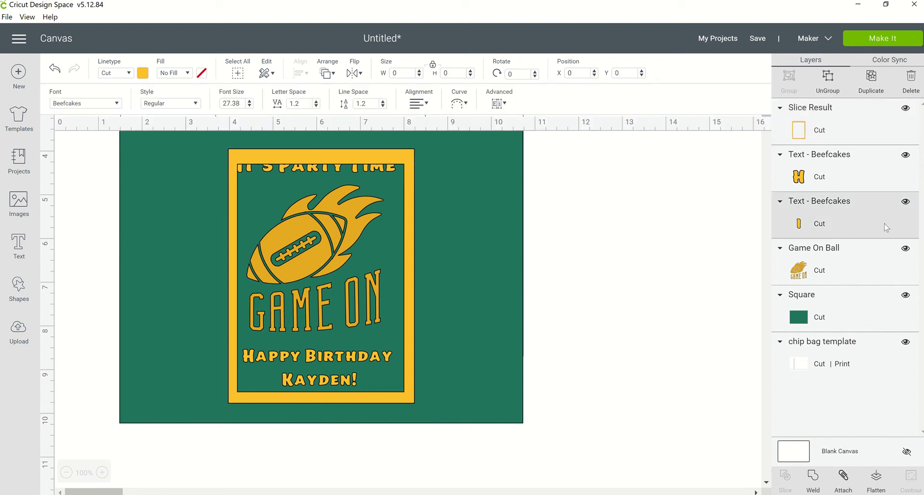
{"action": "left_click", "coordinate": [395, 168]}
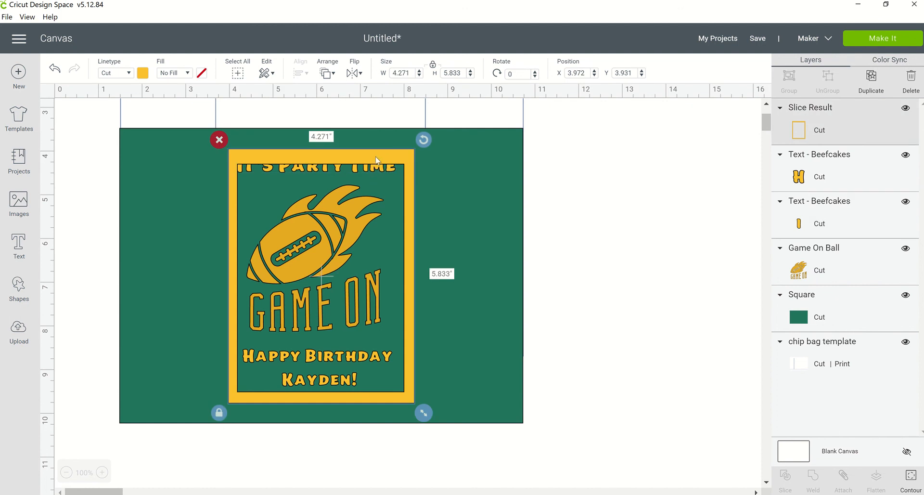
{"action": "right_click", "coordinate": [376, 157]}
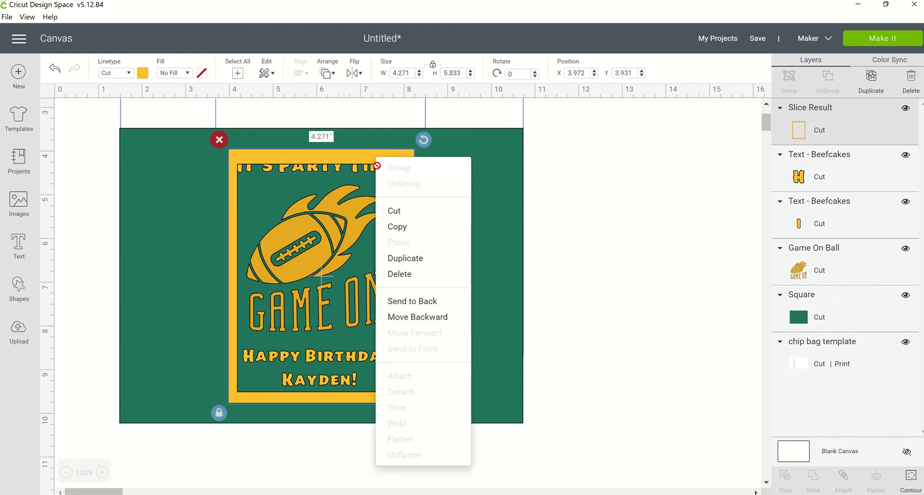
{"action": "left_click", "coordinate": [430, 302]}
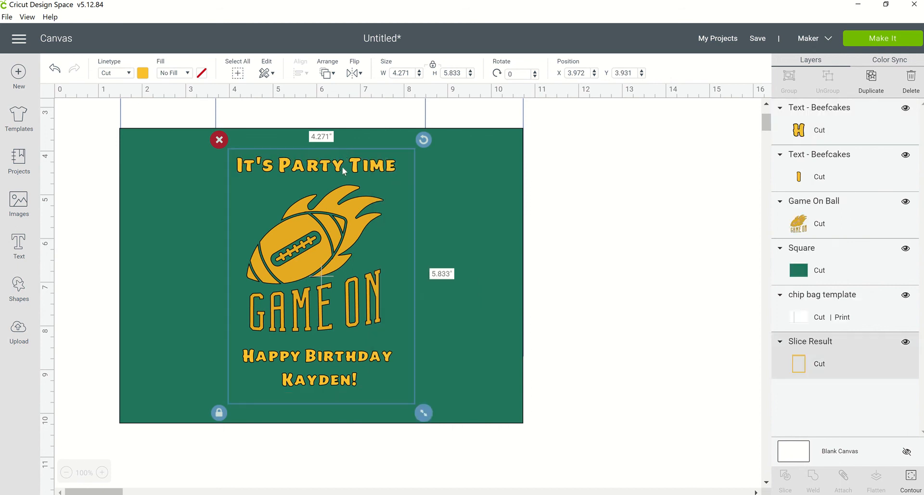
- Lower "It's Party Time" to about X 4.20, Y 4.31, and scale the football image to about 2.87 by 3.07 inches at X 4.50, Y 4.94
{"action": "left_click", "coordinate": [342, 166]}
{"action": "left_click_drag", "start_coordinate": [342, 167], "coordinate": [346, 181]}
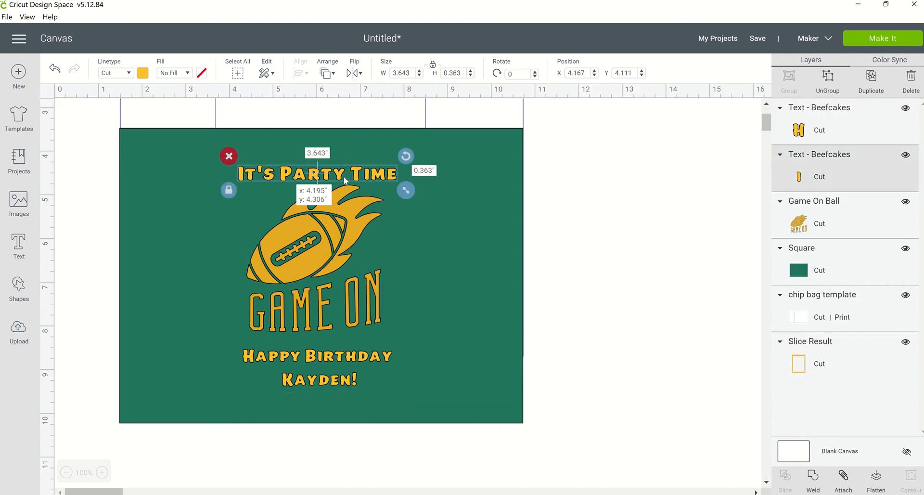
{"action": "left_click", "coordinate": [341, 212]}
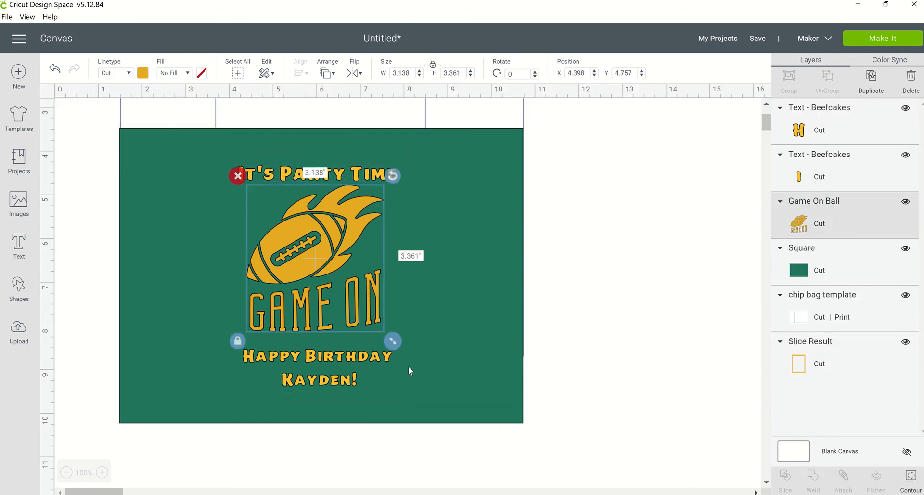
{"action": "left_click_drag", "start_coordinate": [394, 343], "coordinate": [380, 328]}
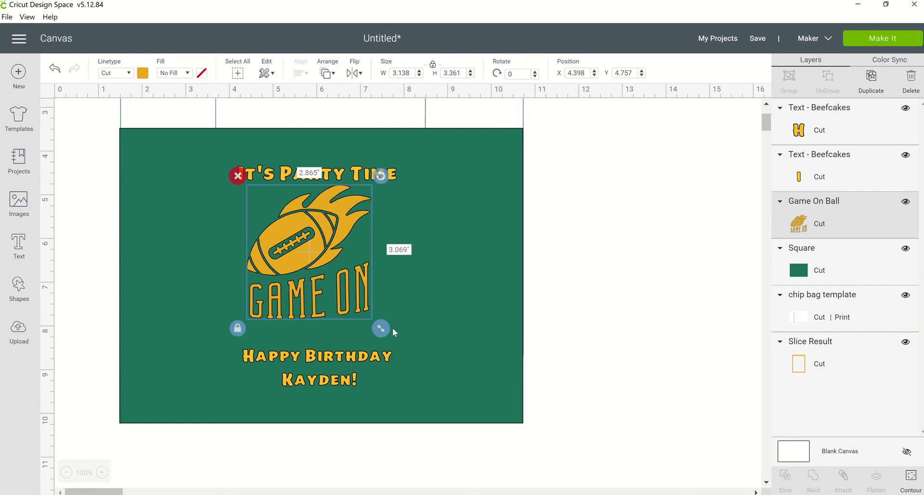
{"action": "left_click_drag", "start_coordinate": [316, 233], "coordinate": [327, 244]}
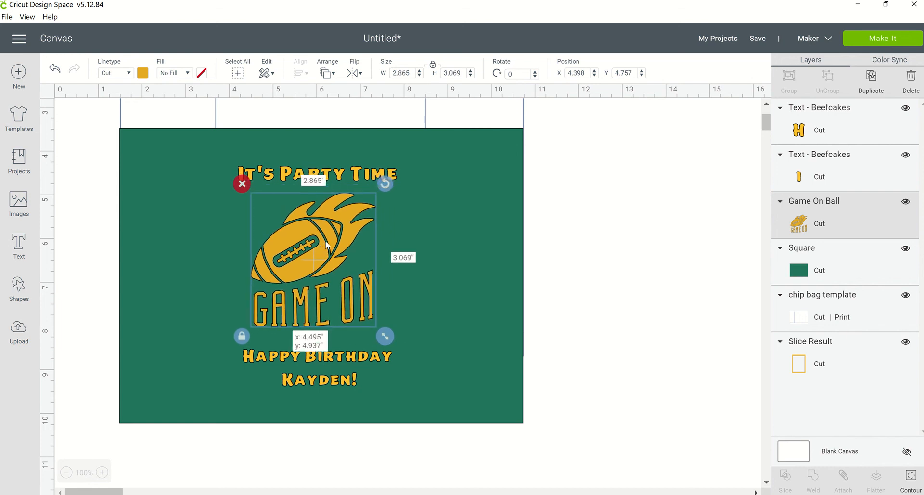
- Scale the birthday text down to about 3.16 by 0.79 inches and center it below the football at about X 4.36, Y 8.49
{"action": "left_click", "coordinate": [327, 357]}
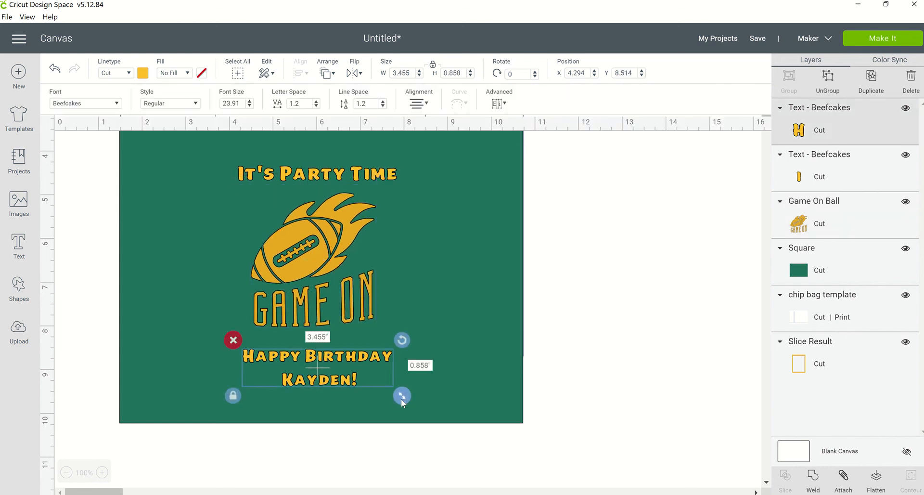
{"action": "left_click_drag", "start_coordinate": [401, 400], "coordinate": [389, 397]}
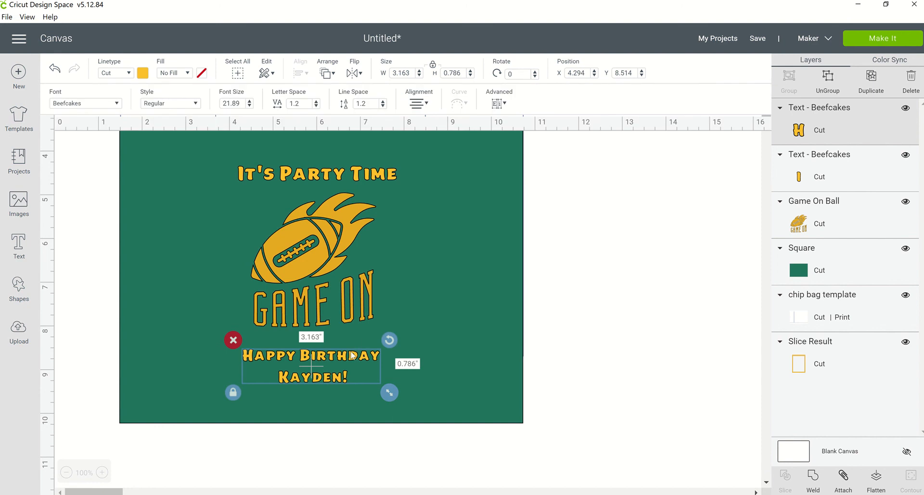
{"action": "left_click_drag", "start_coordinate": [352, 357], "coordinate": [356, 355]}
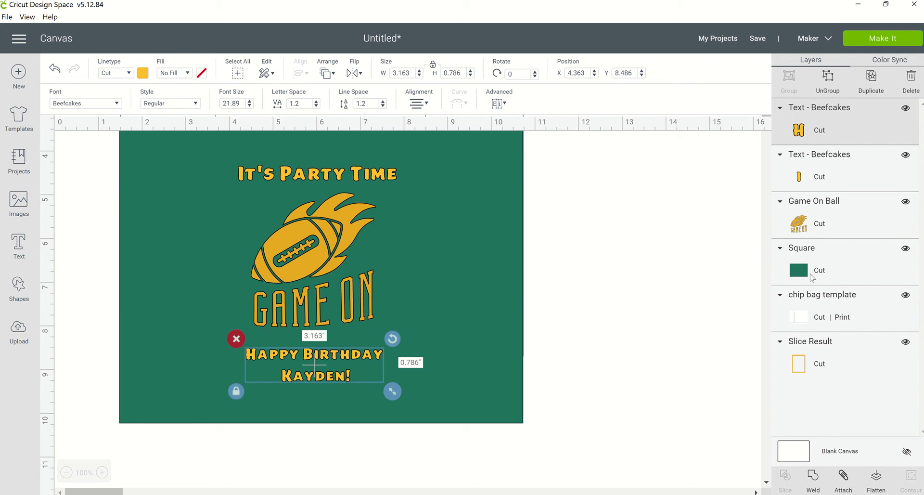
- Send the yellow frame to the front and reposition it around the design at about X 3.89, Y 3.99
{"action": "left_click", "coordinate": [832, 368]}
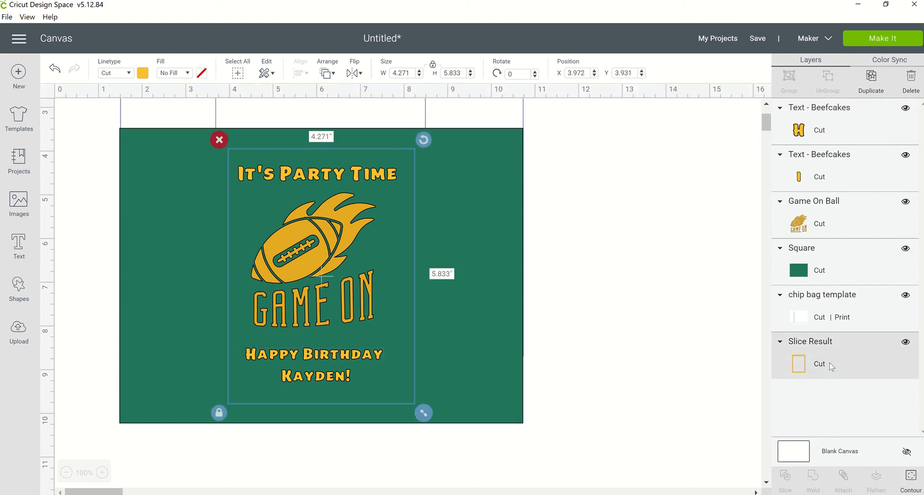
{"action": "right_click", "coordinate": [832, 371]}
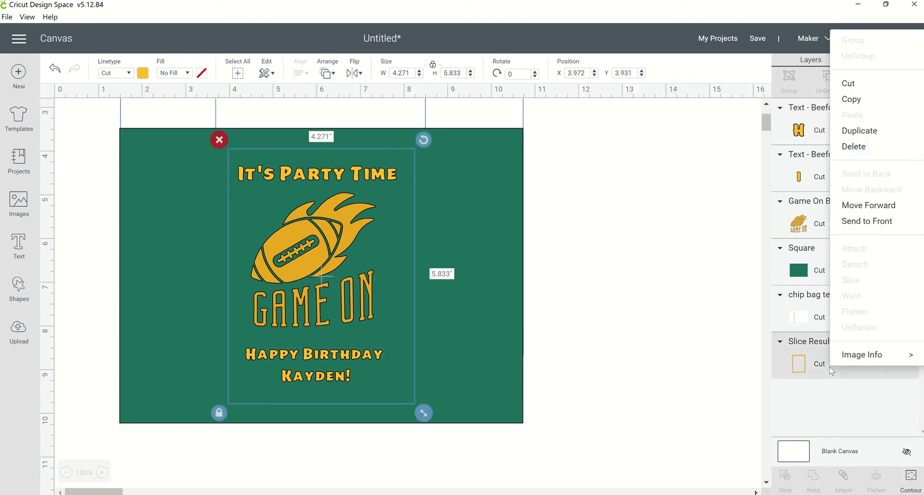
{"action": "left_click", "coordinate": [892, 230]}
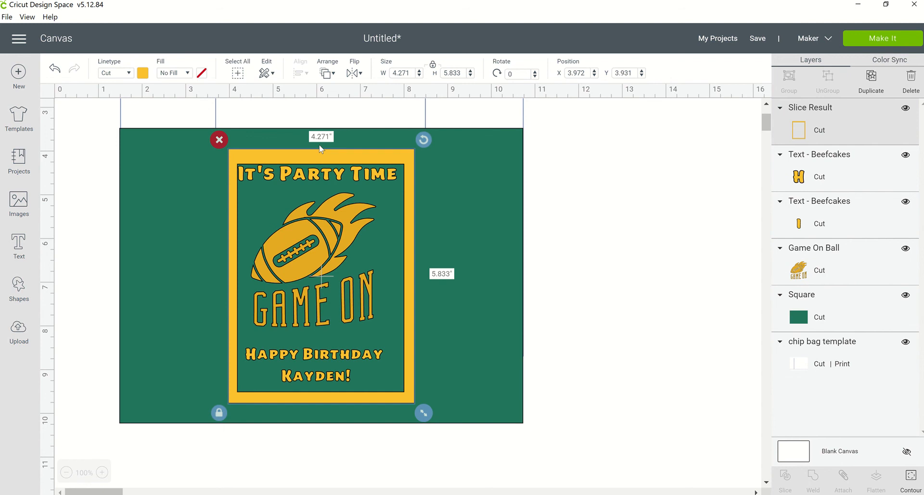
{"action": "left_click_drag", "start_coordinate": [331, 161], "coordinate": [326, 159]}
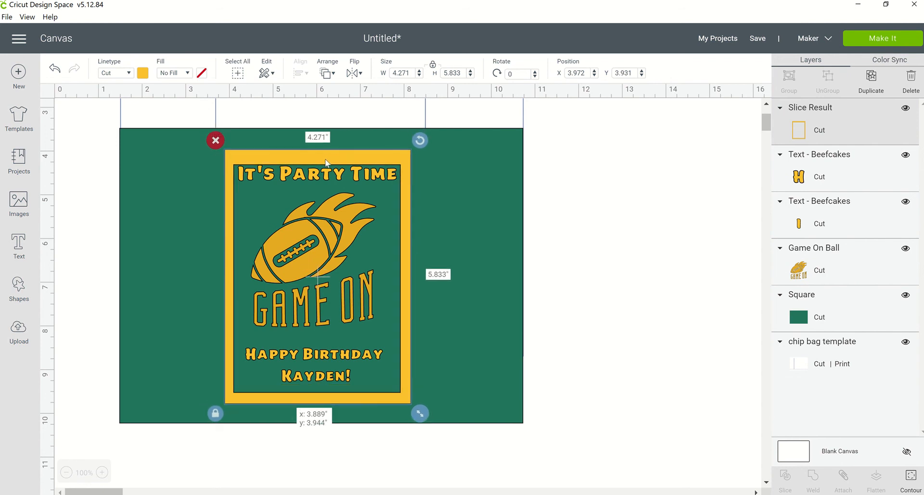
{"action": "left_click_drag", "start_coordinate": [325, 158], "coordinate": [325, 159]}
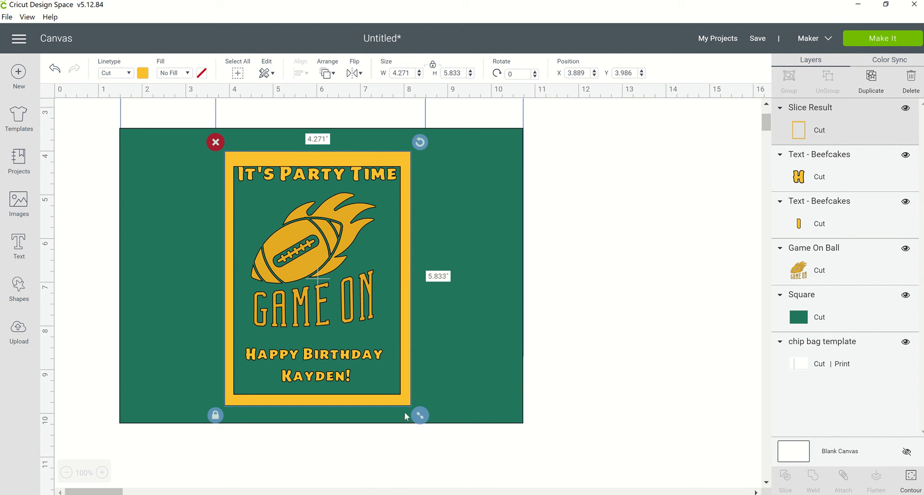
- Resize the yellow frame with unlocked proportions to about 4.20 by 5.57 inches so it encloses all the text
{"action": "mouse_move", "coordinate": [424, 423]}
{"action": "left_mouse_down"}
{"action": "mouse_move", "coordinate": [429, 410]}
{"action": "mouse_move", "coordinate": [457, 420]}
{"action": "mouse_move", "coordinate": [480, 412]}
{"action": "mouse_move", "coordinate": [417, 409]}
{"action": "left_mouse_up"}
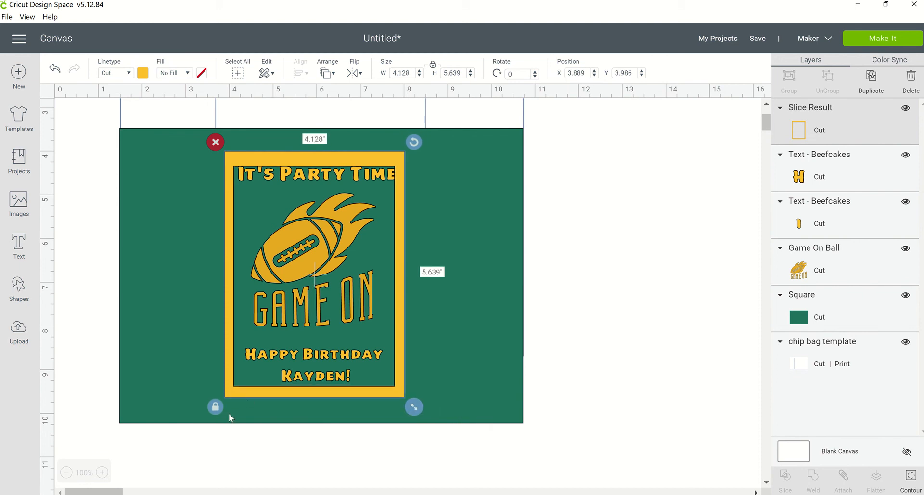
{"action": "left_click", "coordinate": [217, 408]}
{"action": "left_click_drag", "start_coordinate": [418, 411], "coordinate": [437, 411]}
{"action": "left_click_drag", "start_coordinate": [432, 415], "coordinate": [419, 407]}
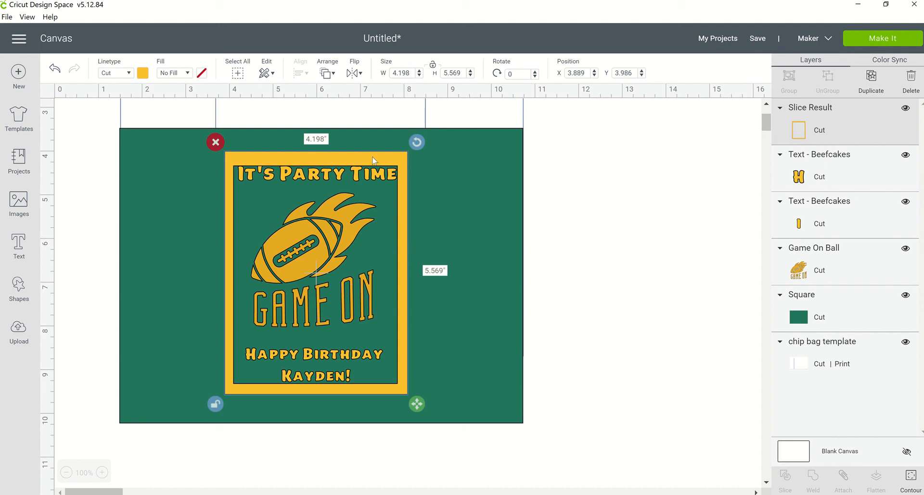
{"action": "left_click", "coordinate": [658, 233]}
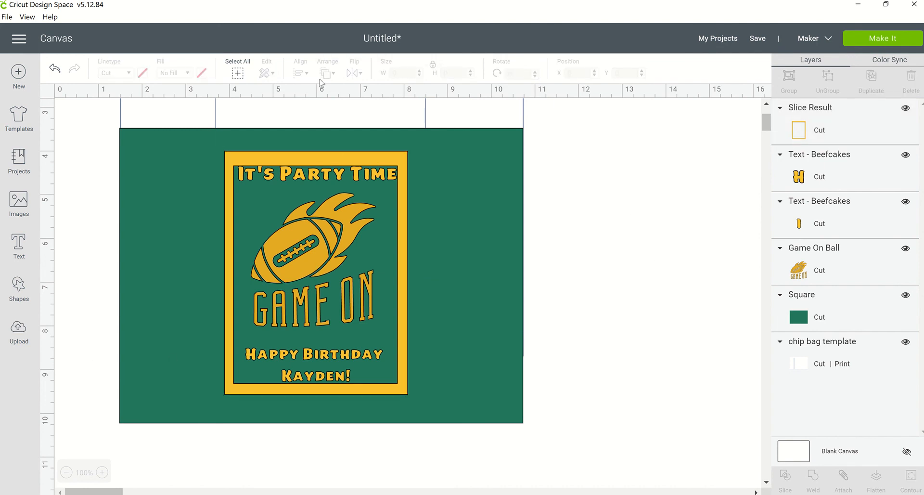
- Upload bar code.png from the chip bag folder as a Complex image and save it as a Print Then Cut image
{"action": "left_click", "coordinate": [18, 334]}
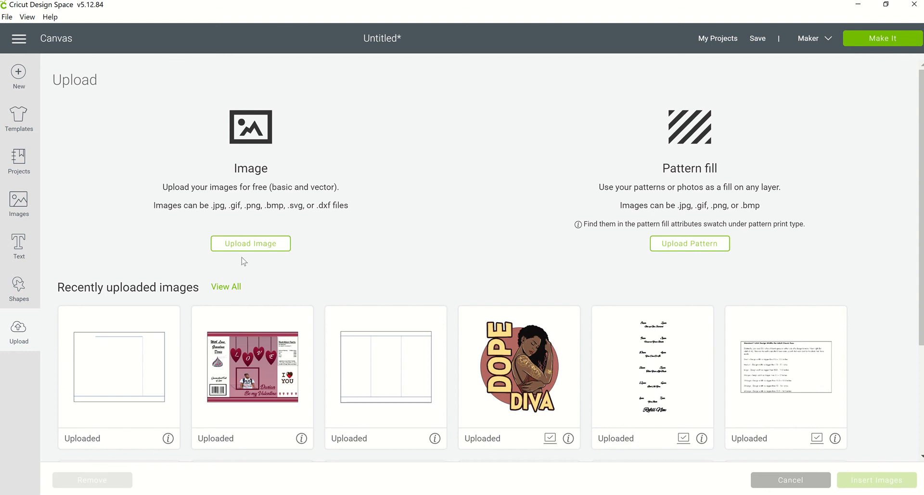
{"action": "left_click", "coordinate": [245, 243]}
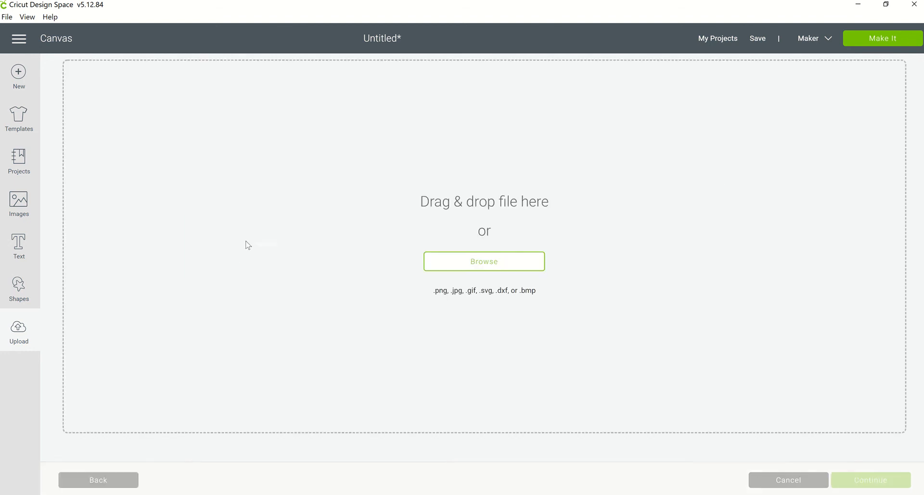
{"action": "left_click", "coordinate": [478, 261]}
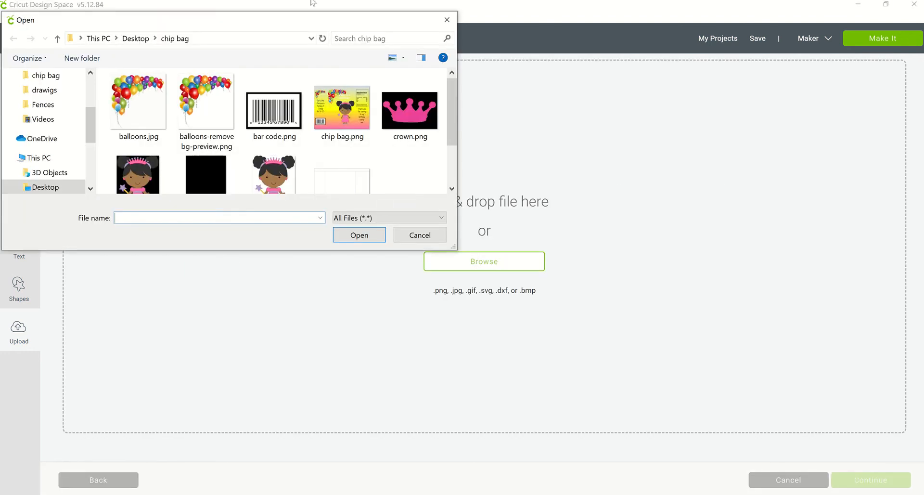
{"action": "left_click", "coordinate": [265, 126]}
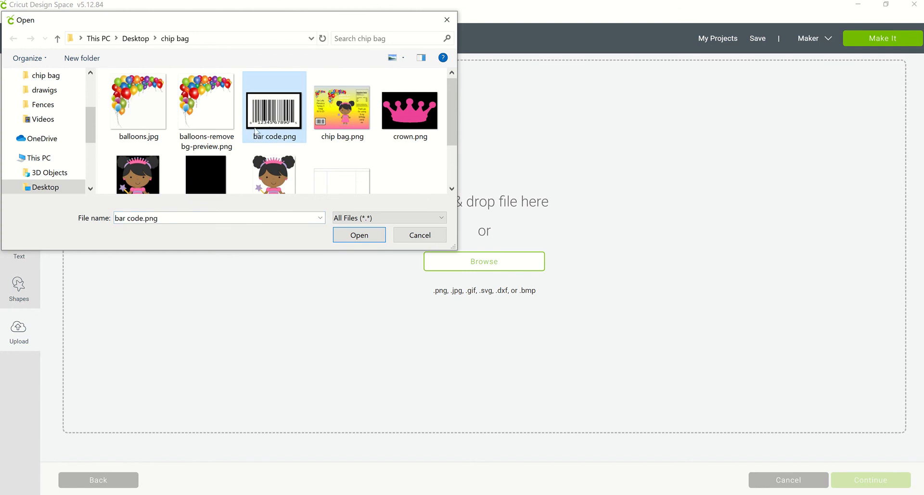
{"action": "left_click", "coordinate": [356, 235]}
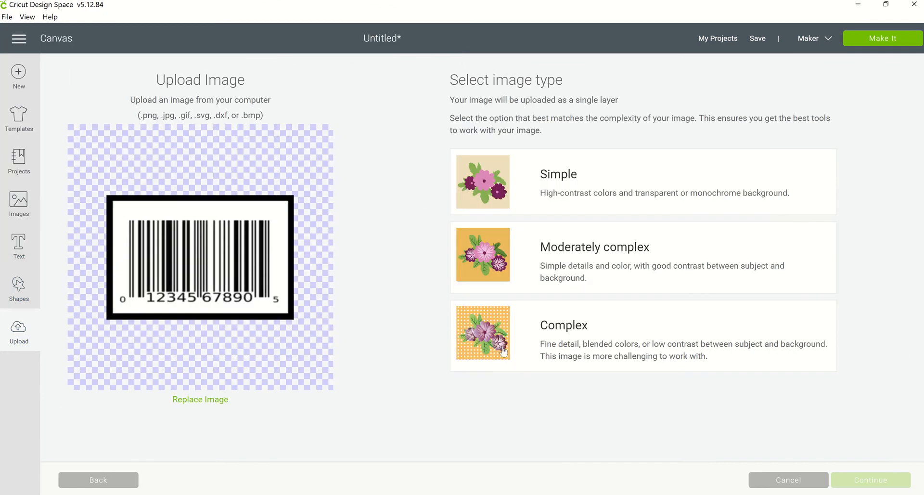
{"action": "left_click", "coordinate": [504, 353]}
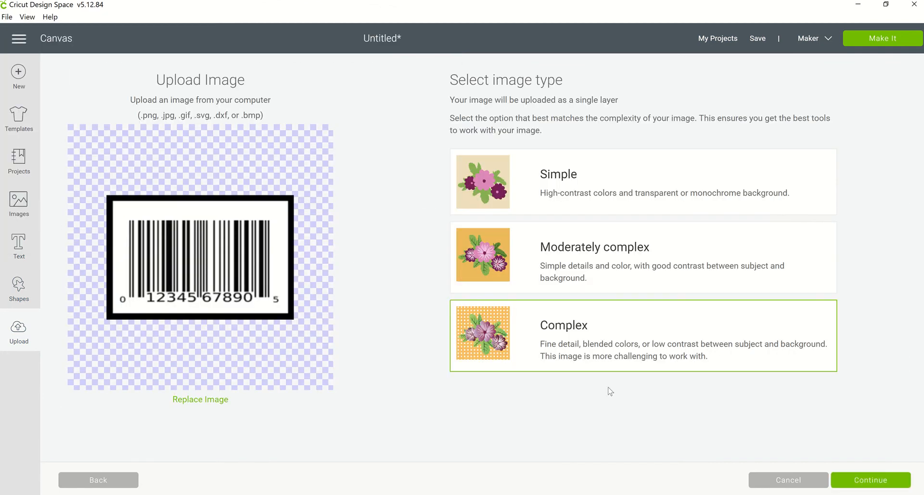
{"action": "left_click", "coordinate": [885, 480]}
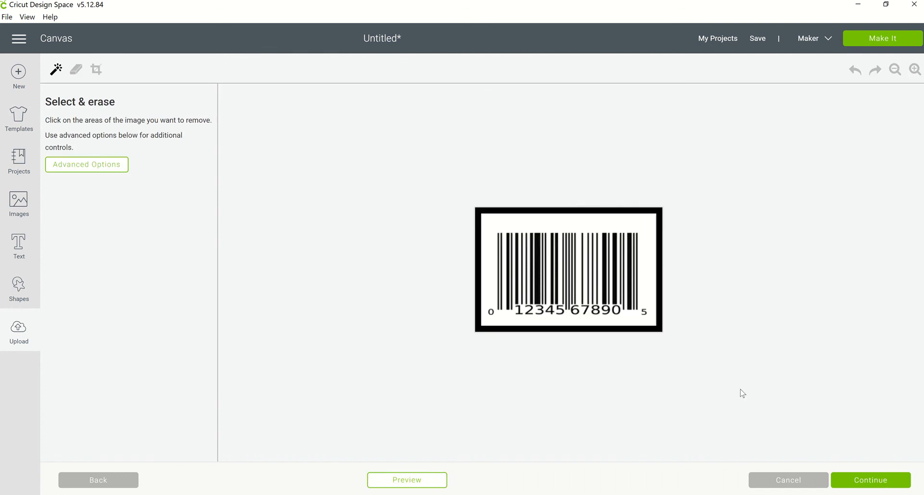
{"action": "left_click", "coordinate": [859, 482]}
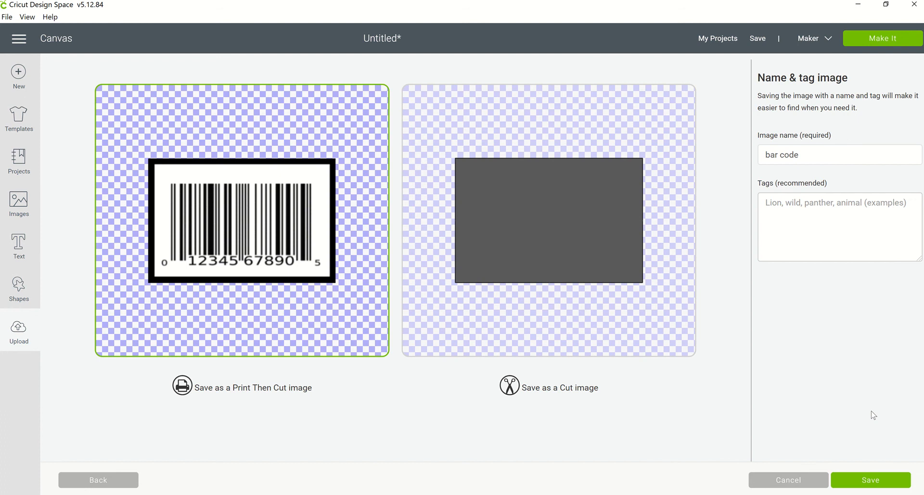
{"action": "left_click", "coordinate": [863, 484]}
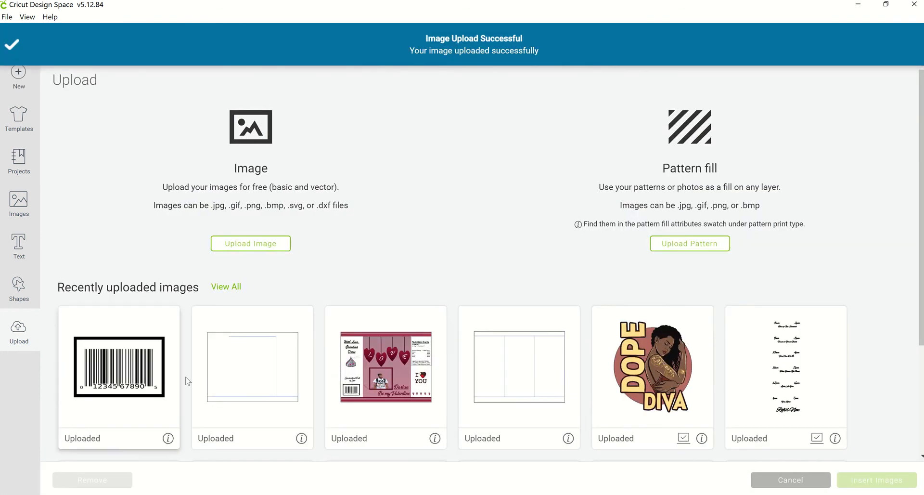
- Insert the bar code and scale it to about 1.47 by 0.97 inches in the wrapper's lower-left corner at X 1.88, Y 8.78
{"action": "left_click", "coordinate": [101, 379]}
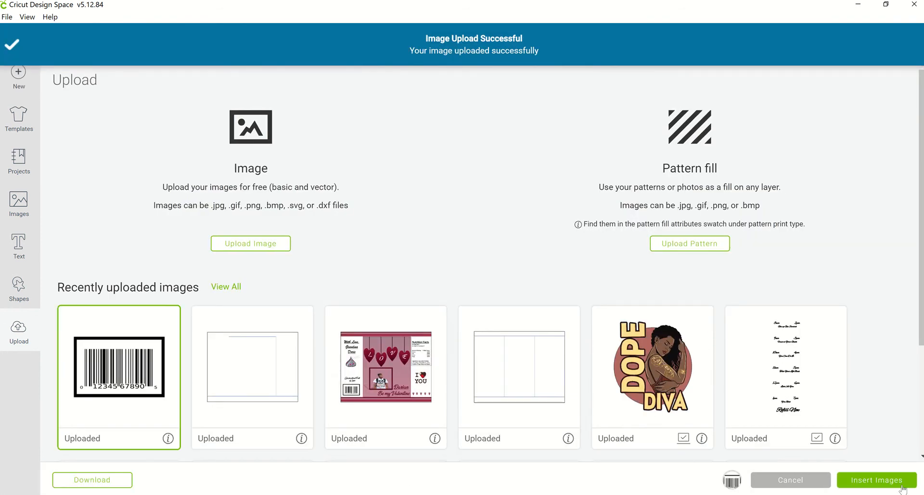
{"action": "left_click", "coordinate": [877, 480]}
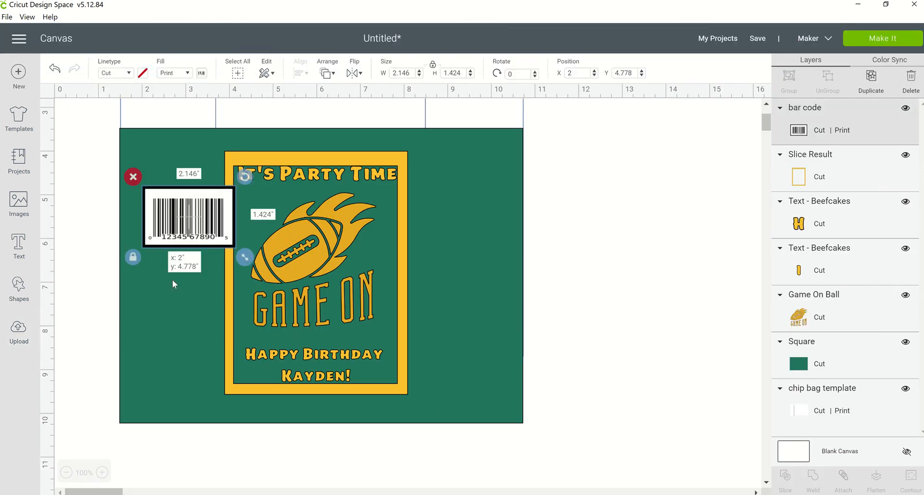
{"action": "left_click_drag", "start_coordinate": [179, 241], "coordinate": [168, 402]}
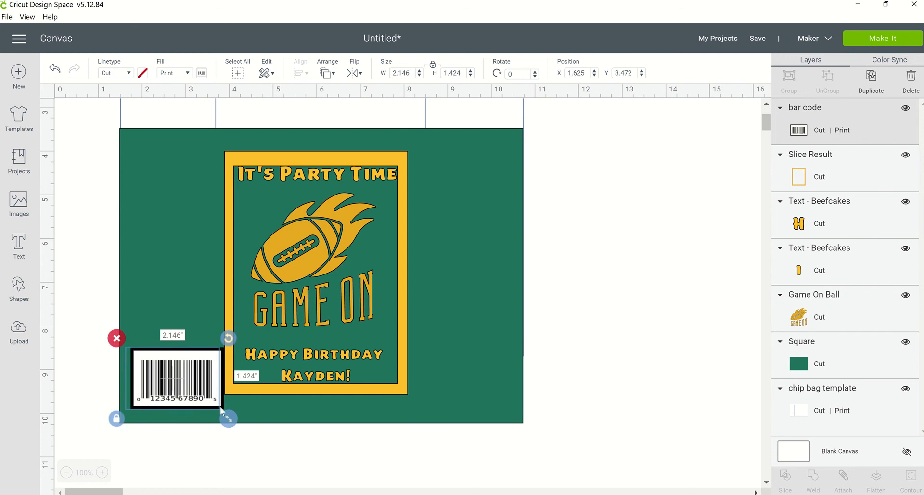
{"action": "left_click_drag", "start_coordinate": [222, 417], "coordinate": [168, 394]}
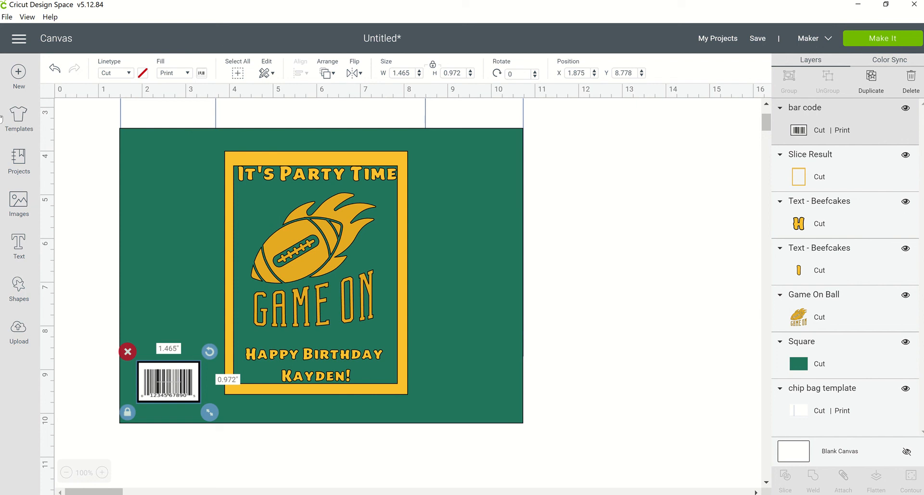
- Upload nutrition.png from the chip bag folder as a Complex image and save it as a Print Then Cut image
{"action": "left_click", "coordinate": [18, 330]}
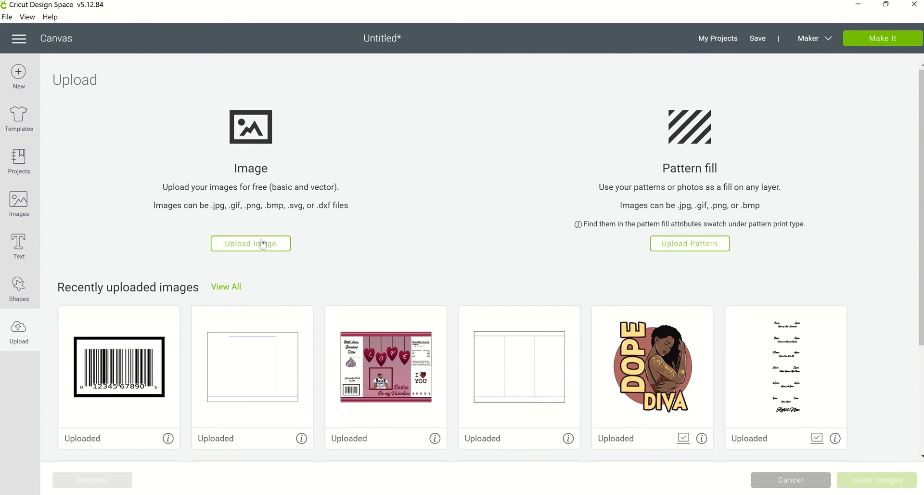
{"action": "left_click", "coordinate": [269, 245]}
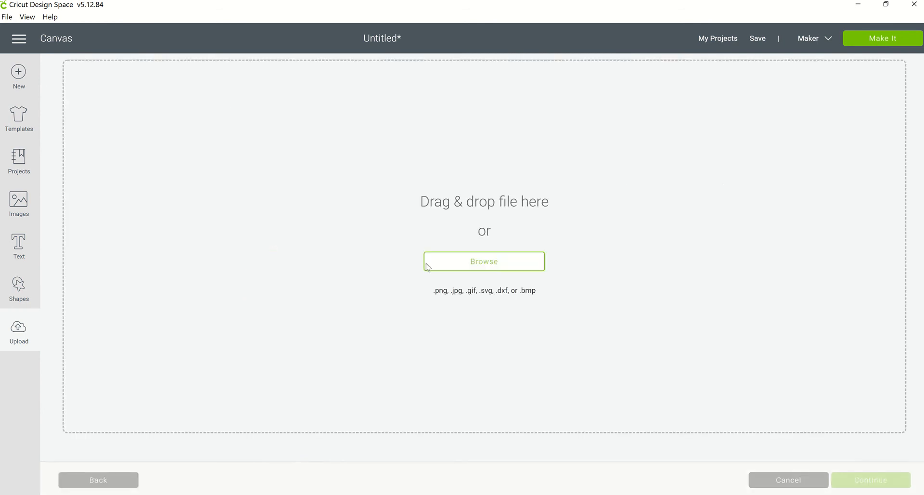
{"action": "left_click", "coordinate": [475, 262]}
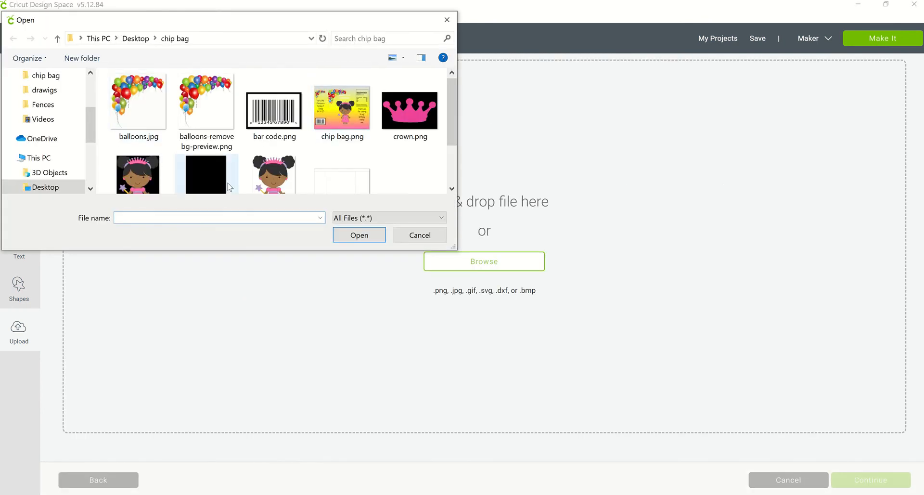
{"action": "scroll", "coordinate": [368, 135], "scroll_direction": "down", "scroll_amount": 2}
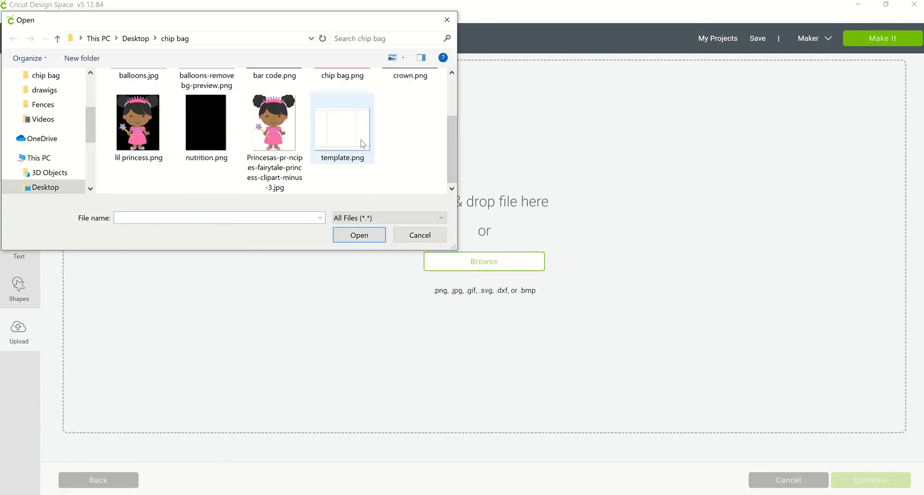
{"action": "left_click", "coordinate": [207, 128]}
{"action": "left_click", "coordinate": [340, 236]}
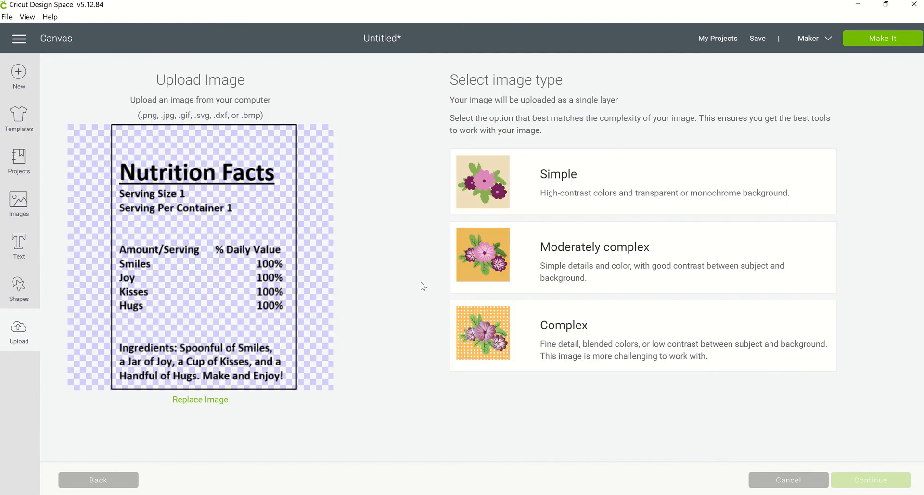
{"action": "left_click", "coordinate": [474, 341]}
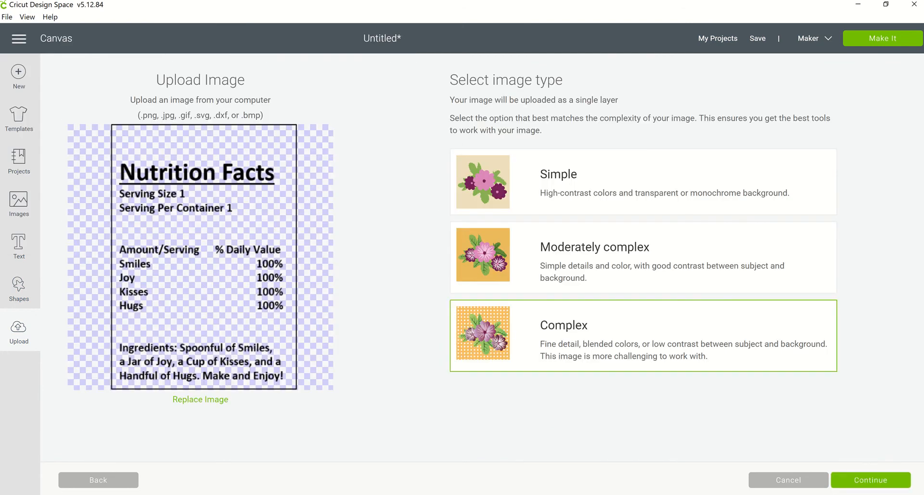
{"action": "left_click", "coordinate": [880, 486]}
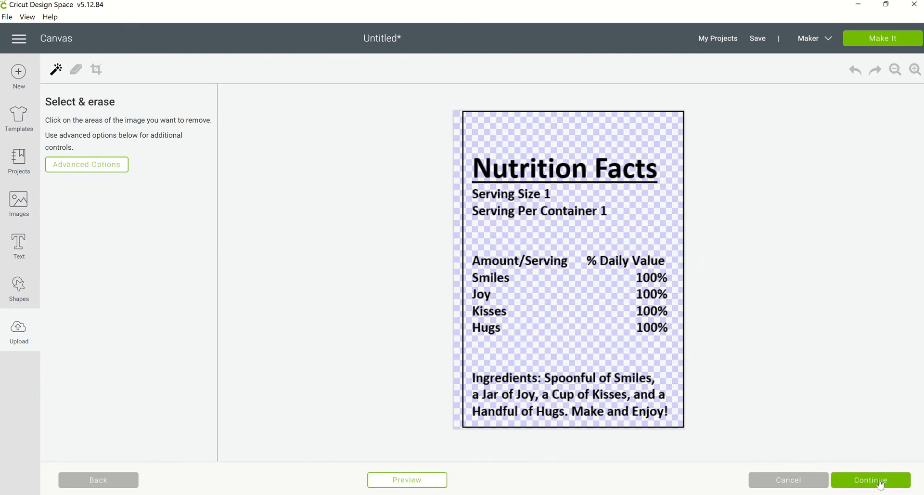
{"action": "left_click", "coordinate": [865, 485]}
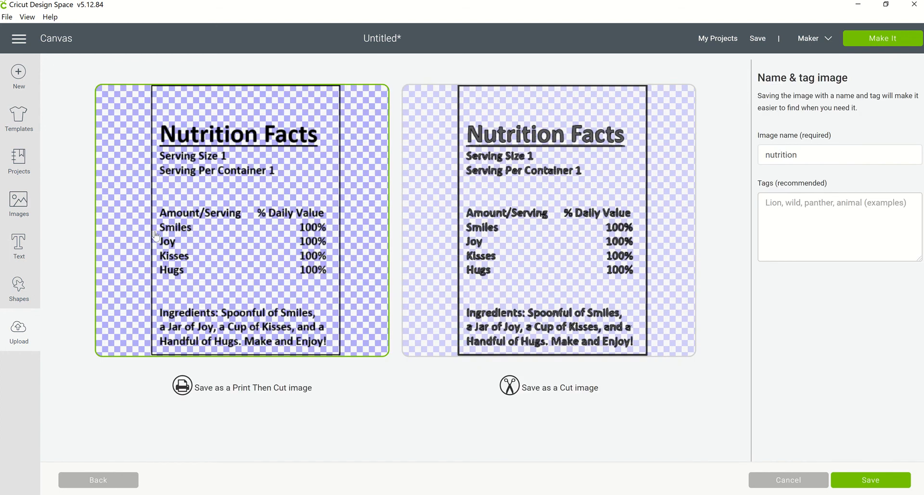
{"action": "left_click", "coordinate": [884, 480]}
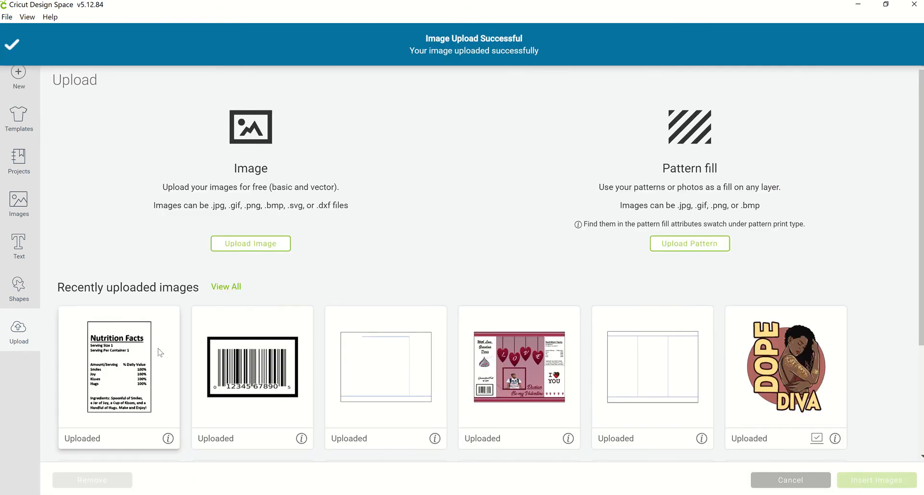
- Insert the nutrition label and scale it down with unlocked proportions to fit the green area right of the yellow frame
{"action": "left_click", "coordinate": [161, 353]}
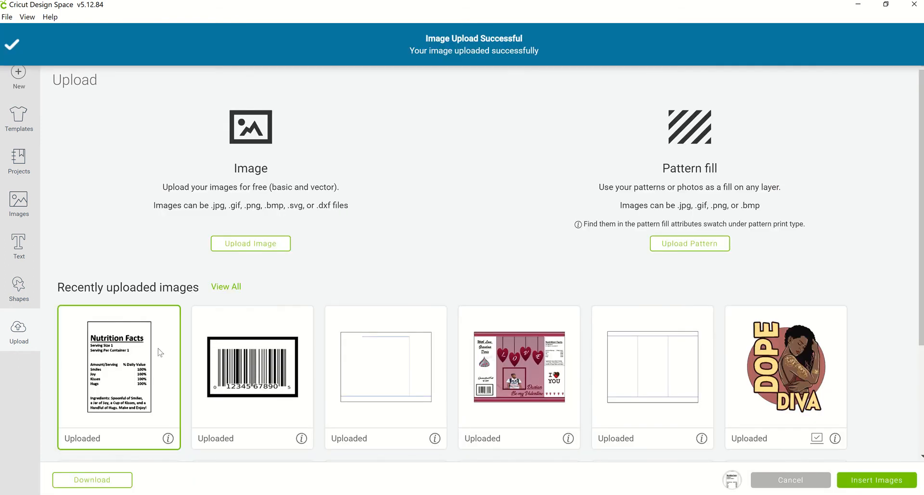
{"action": "left_click", "coordinate": [872, 484]}
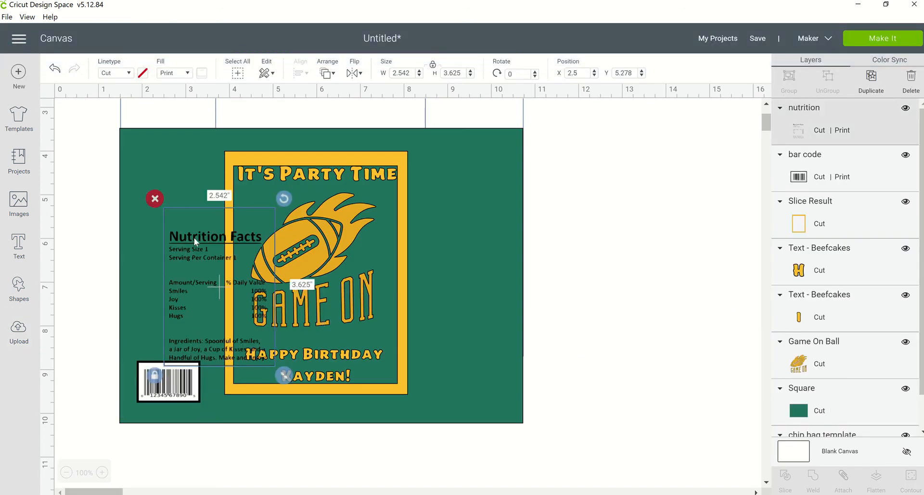
{"action": "left_click_drag", "start_coordinate": [194, 237], "coordinate": [450, 202]}
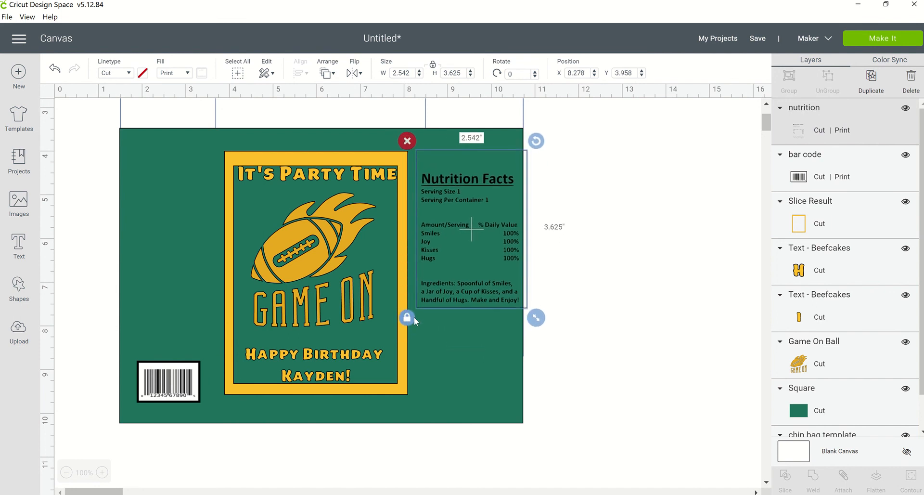
{"action": "left_click", "coordinate": [413, 318]}
{"action": "left_click_drag", "start_coordinate": [537, 318], "coordinate": [522, 289]}
{"action": "left_click_drag", "start_coordinate": [451, 212], "coordinate": [464, 217]}
{"action": "left_click", "coordinate": [553, 280]}
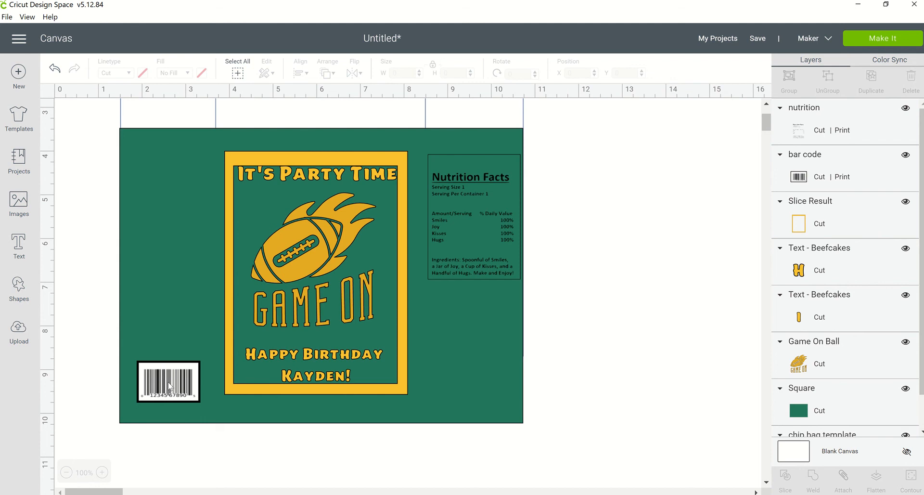
- Nudge the bar code slightly left to about X 1.82, Y 8.78
{"action": "left_click_drag", "start_coordinate": [169, 387], "coordinate": [165, 388]}
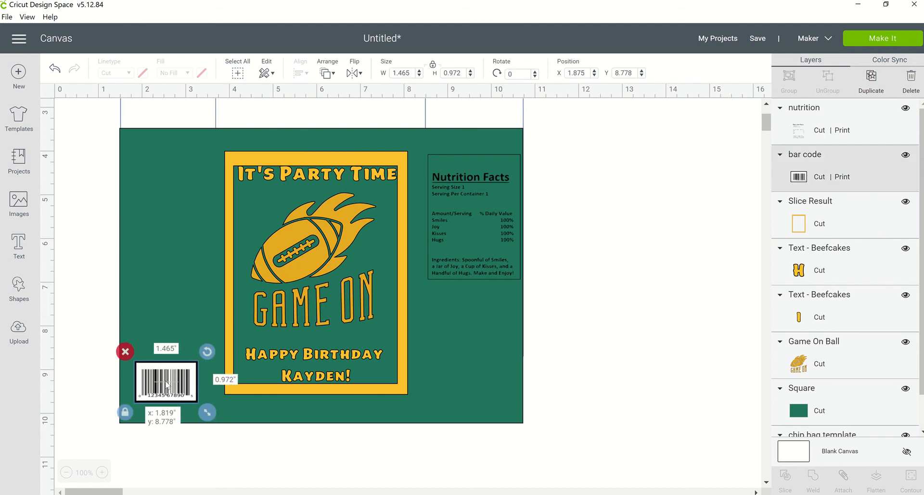
{"action": "left_click", "coordinate": [585, 289]}
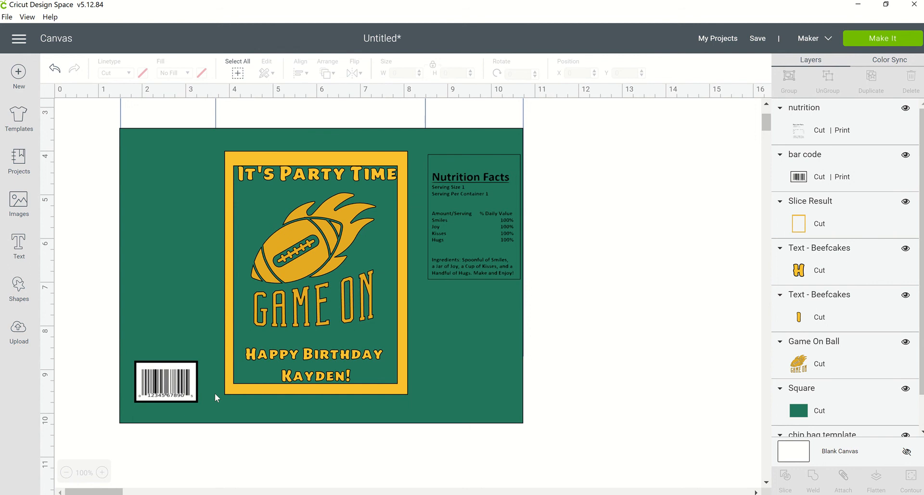
- Add a new Beefcakes text object with "Thank You" as its first line
{"action": "left_click", "coordinate": [20, 243]}
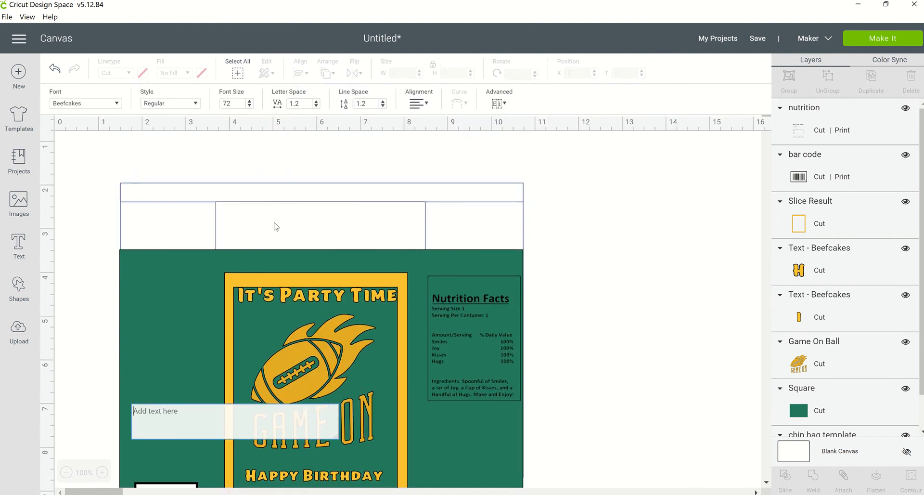
{"action": "type", "text": "Thanj"}
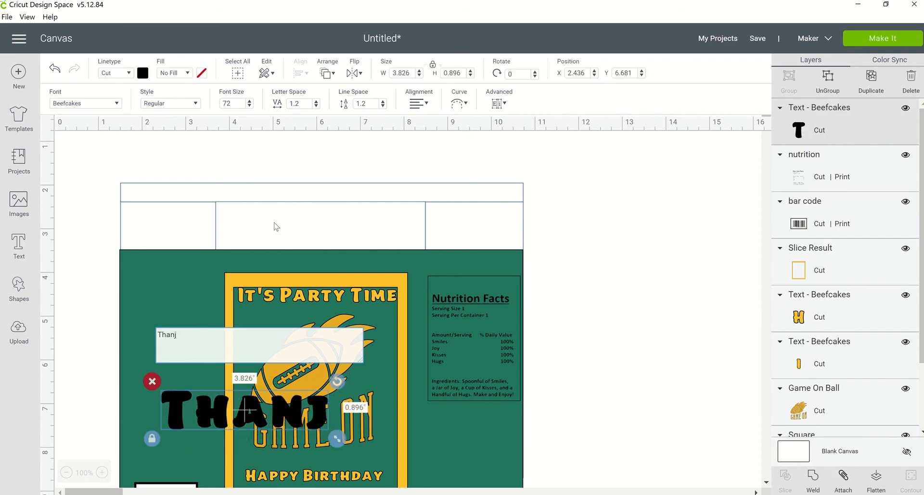
{"action": "type", "text": " You"}
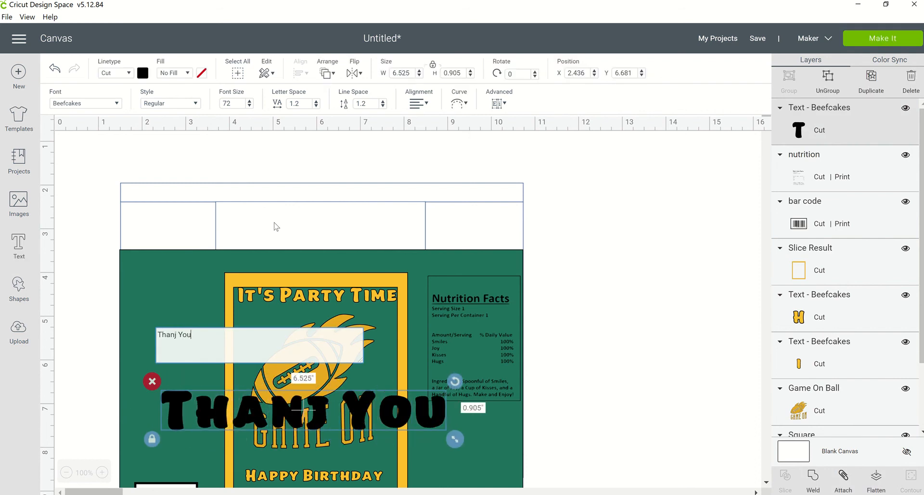
{"action": "key", "text": "BackSpace"}
{"action": "key", "text": "BackSpace"}
{"action": "key", "text": "BackSpace"}
{"action": "key", "text": "BackSpace"}
{"action": "key", "text": "BackSpace"}
{"action": "type", "text": "k"}
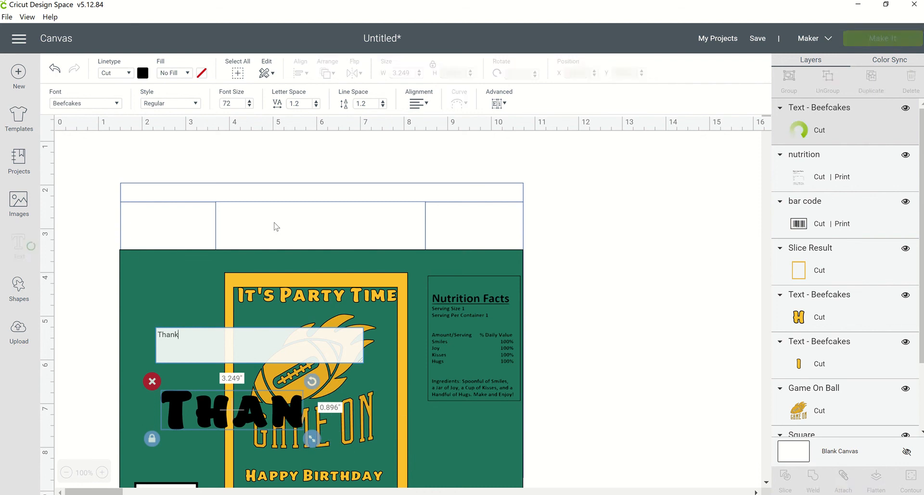
{"action": "type", "text": " You "}
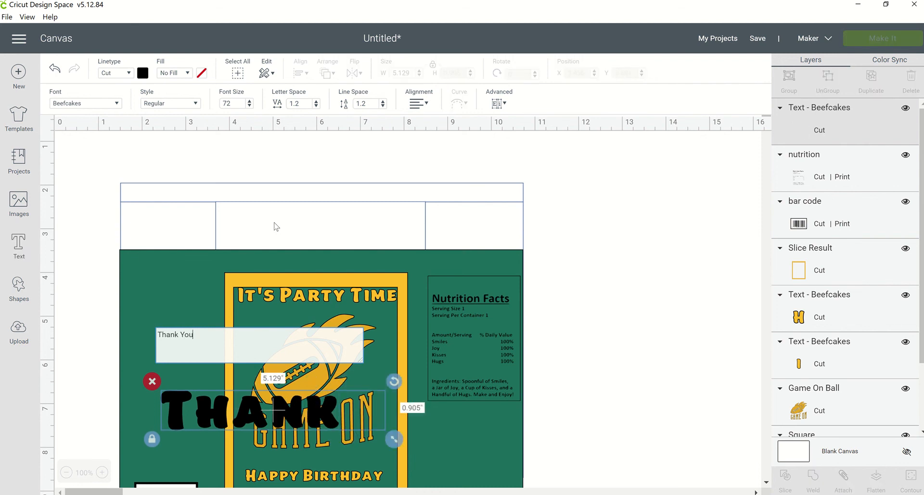
- Complete the thank-you text with a second line "for coming to" and a third line "my Party!"
{"action": "type", "text": "for"}
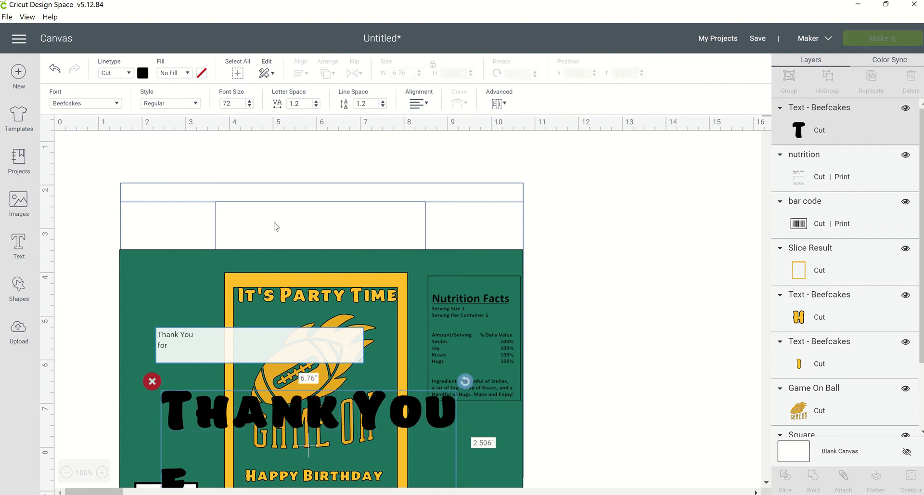
{"action": "type", "text": " coming to"}
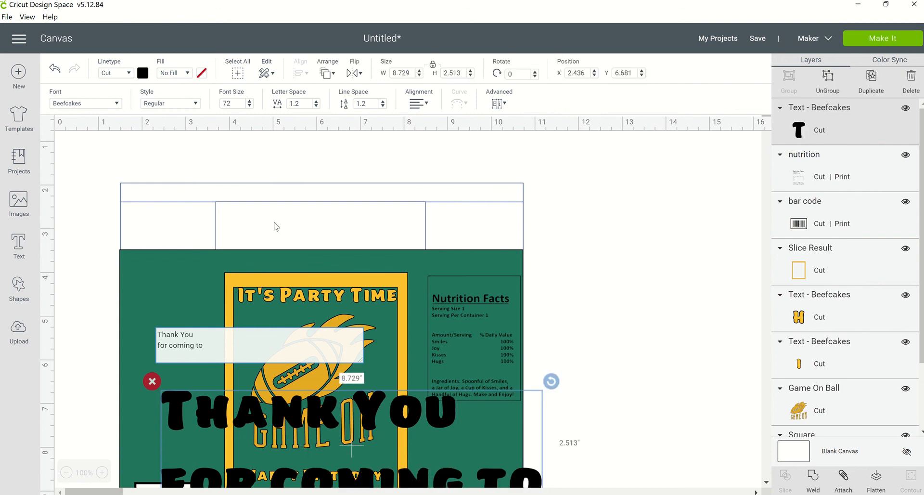
{"action": "key", "text": "Return"}
{"action": "type", "text": "MY"}
{"action": "key", "text": "BackSpace"}
{"action": "key", "text": "BackSpace"}
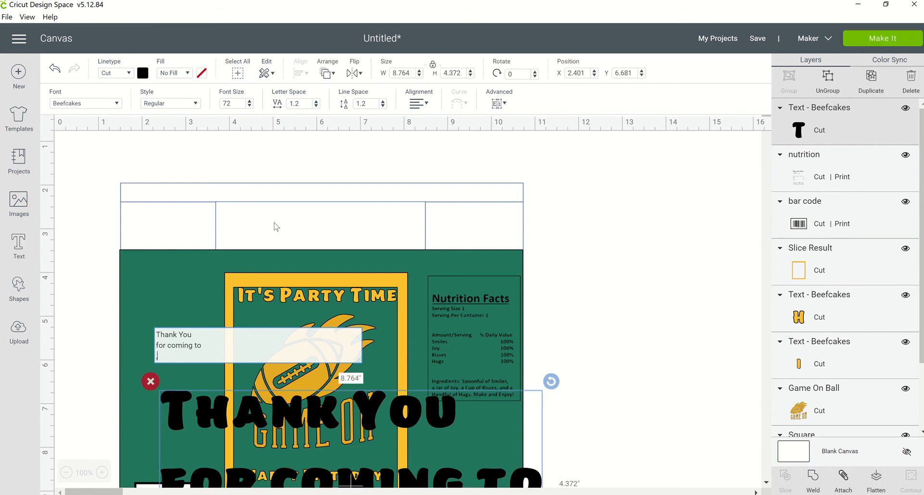
{"action": "key", "text": "BackSpace"}
{"action": "key", "text": "Return"}
{"action": "type", "text": "M"}
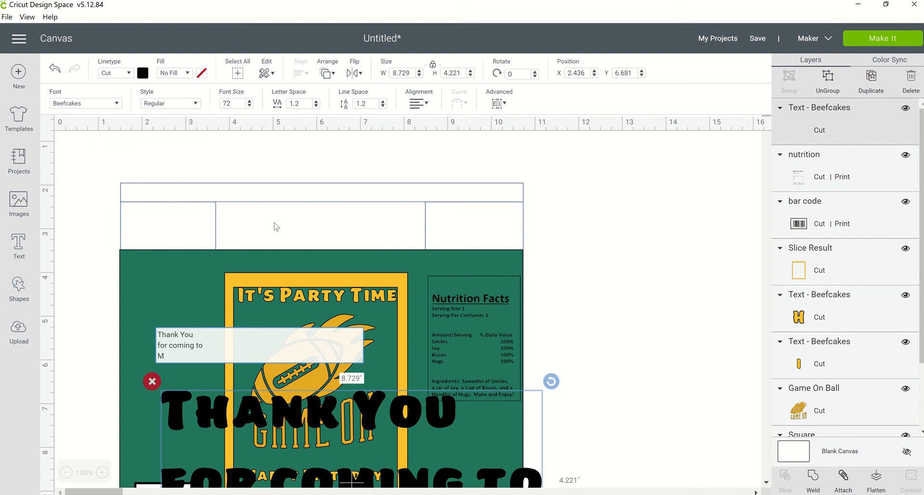
{"action": "key", "text": "BackSpace"}
{"action": "type", "text": "my Party!"}
- Center-align all three lines of the thank-you text
{"action": "left_click_drag", "start_coordinate": [189, 356], "coordinate": [158, 329]}
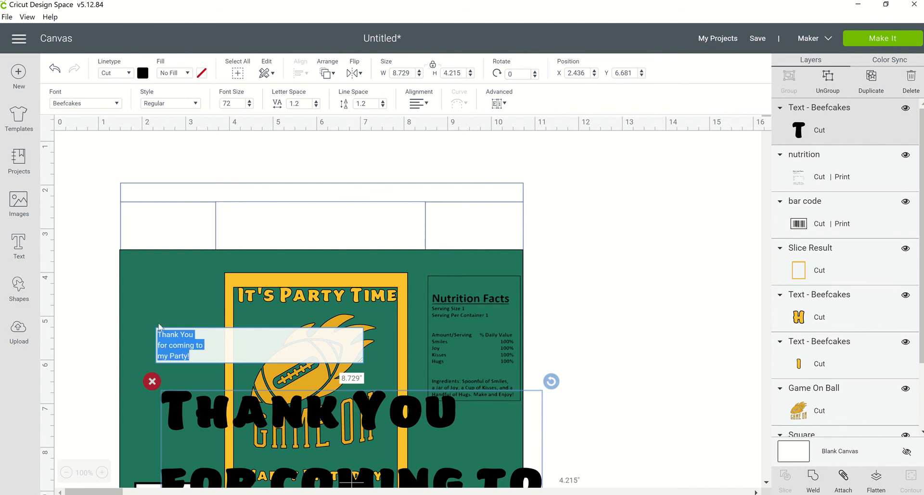
{"action": "left_click", "coordinate": [418, 103]}
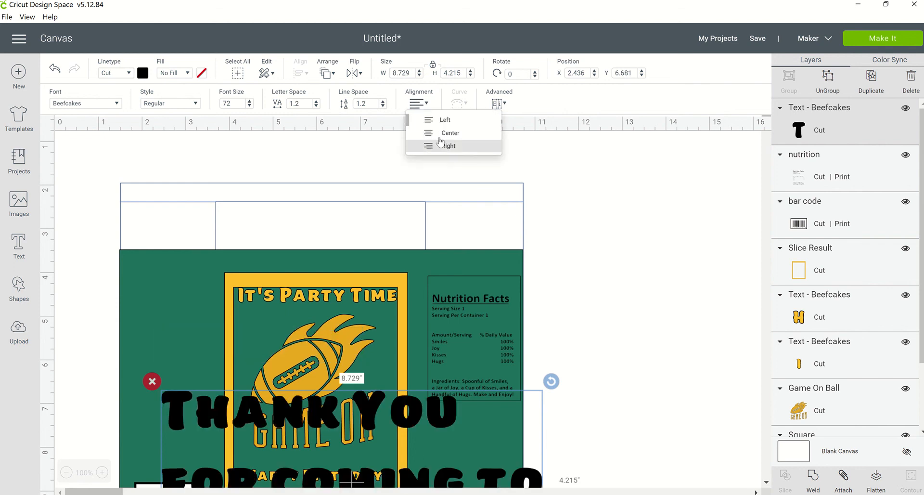
{"action": "left_click", "coordinate": [441, 133]}
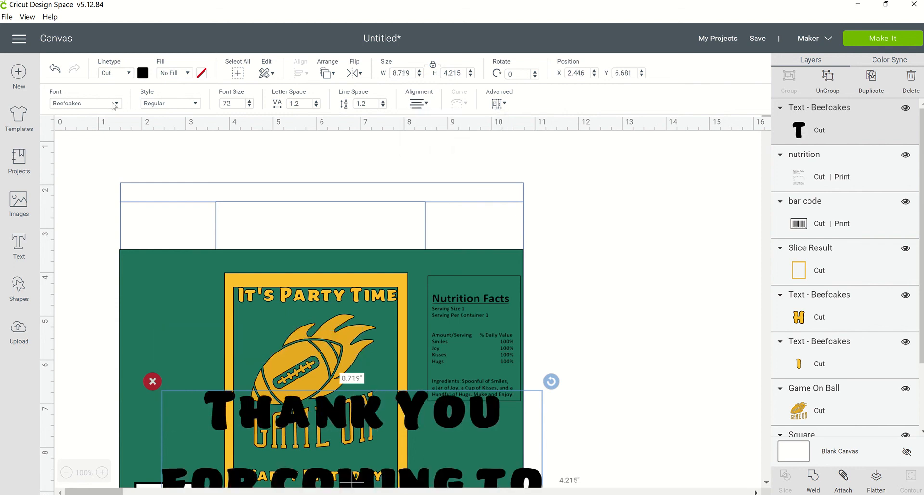
- Scale the thank-you text down to about 1.94 by 0.94 inches and place it left of the yellow frame at X 1.57, Y 4.35
{"action": "scroll", "coordinate": [339, 398], "scroll_direction": "down", "scroll_amount": 4}
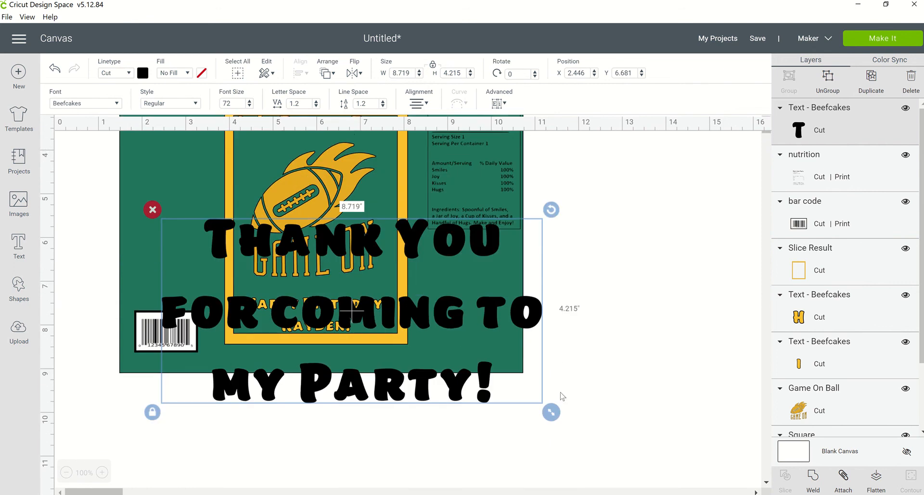
{"action": "left_click_drag", "start_coordinate": [552, 403], "coordinate": [255, 269]}
{"action": "left_click_drag", "start_coordinate": [185, 213], "coordinate": [196, 157]}
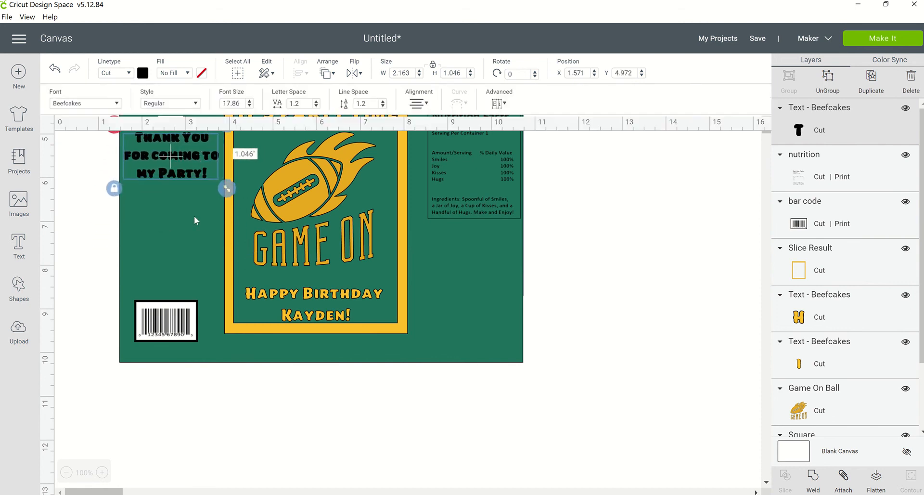
{"action": "scroll", "coordinate": [198, 221], "scroll_direction": "up", "scroll_amount": 3}
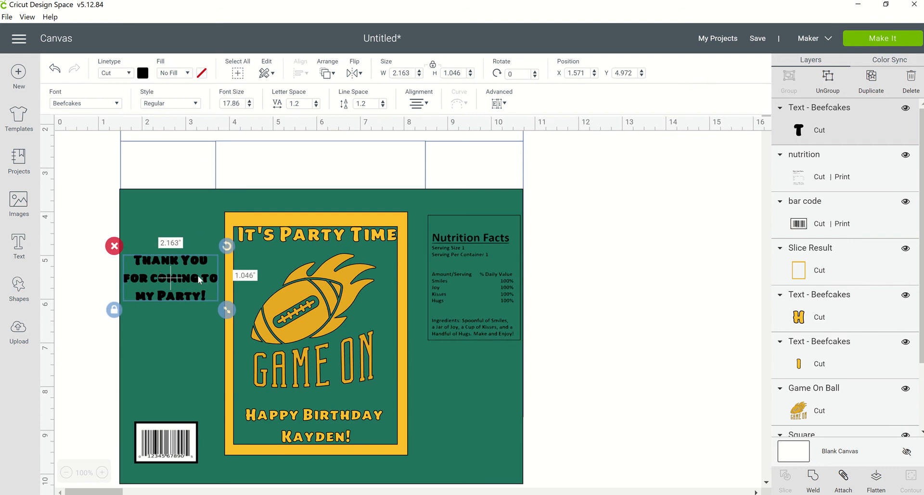
{"action": "left_click_drag", "start_coordinate": [228, 311], "coordinate": [216, 306]}
{"action": "left_click", "coordinate": [184, 259]}
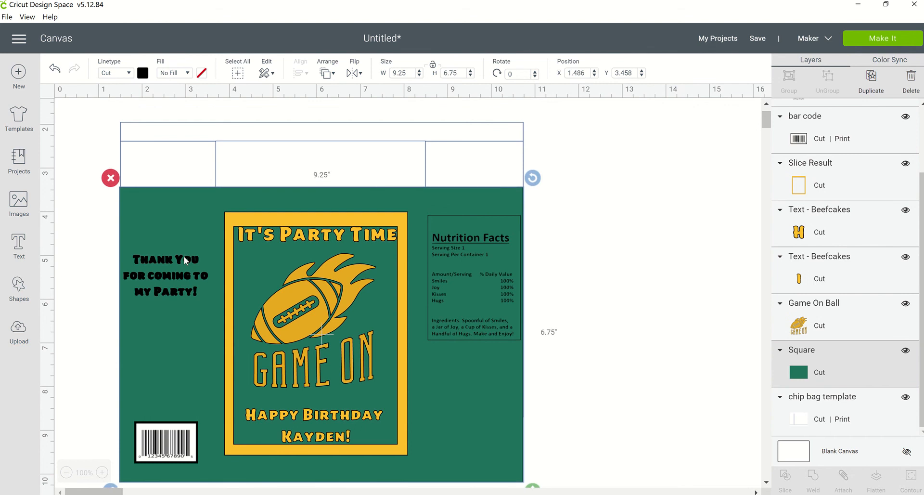
{"action": "left_click", "coordinate": [674, 294]}
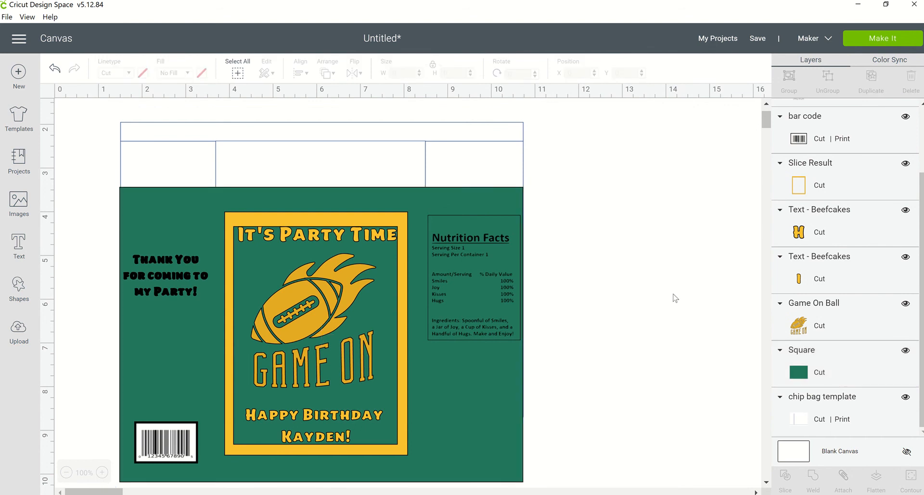
{"action": "left_click", "coordinate": [167, 283]}
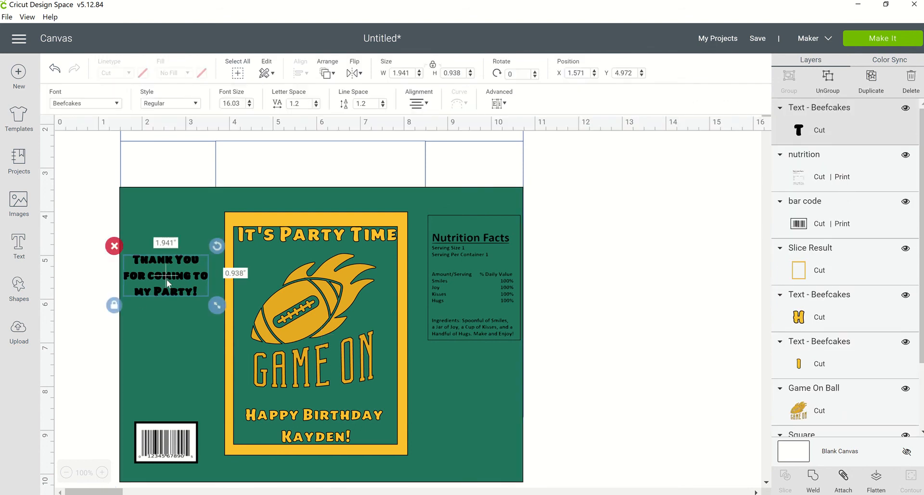
{"action": "left_click_drag", "start_coordinate": [167, 280], "coordinate": [168, 252]}
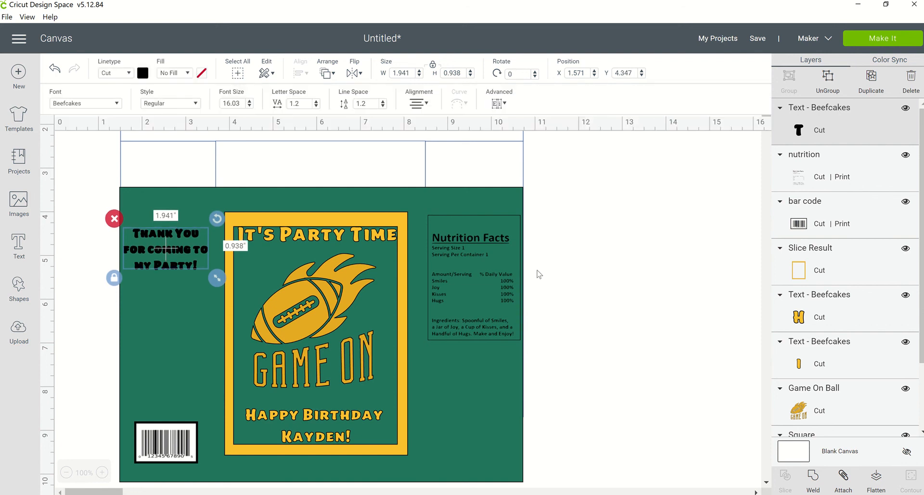
{"action": "left_click", "coordinate": [587, 278]}
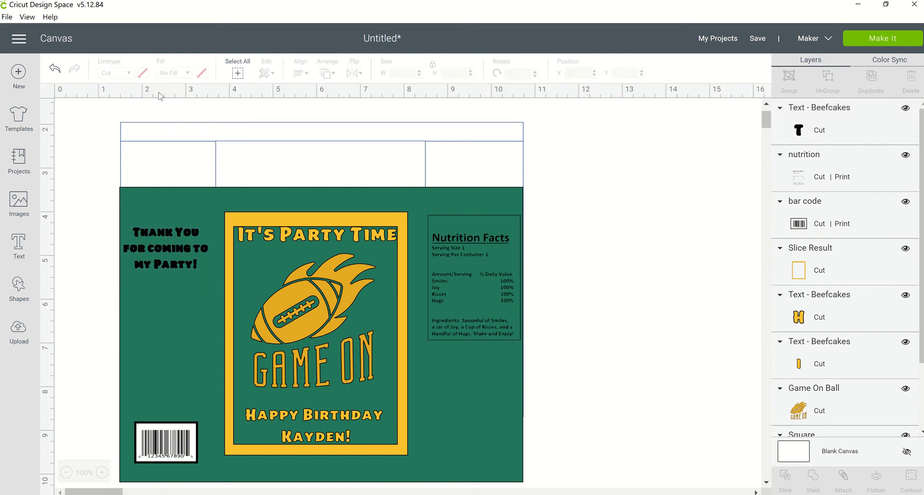
- Change the thank-you text's material color to white
{"action": "left_click", "coordinate": [162, 230]}
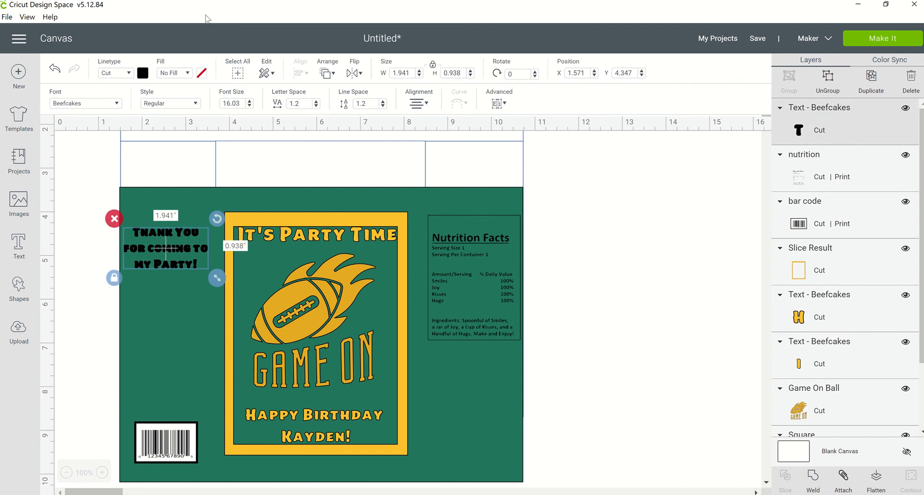
{"action": "left_click", "coordinate": [142, 73]}
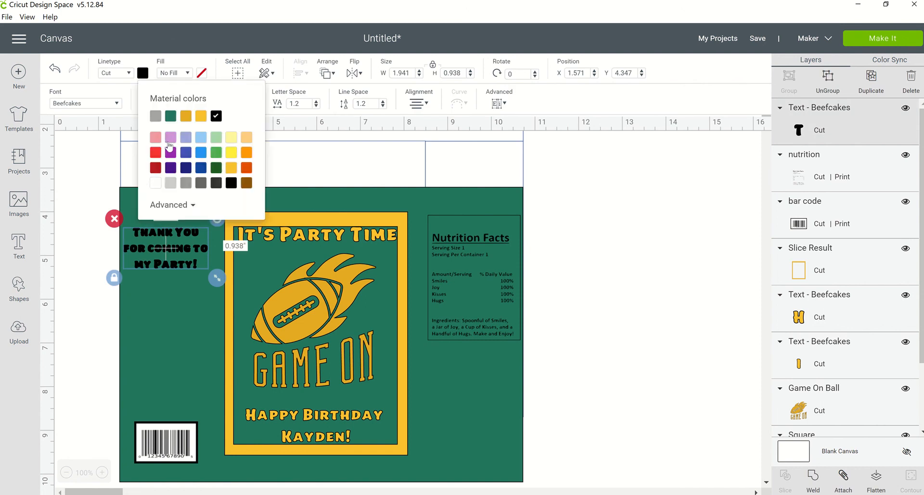
{"action": "left_click", "coordinate": [155, 184]}
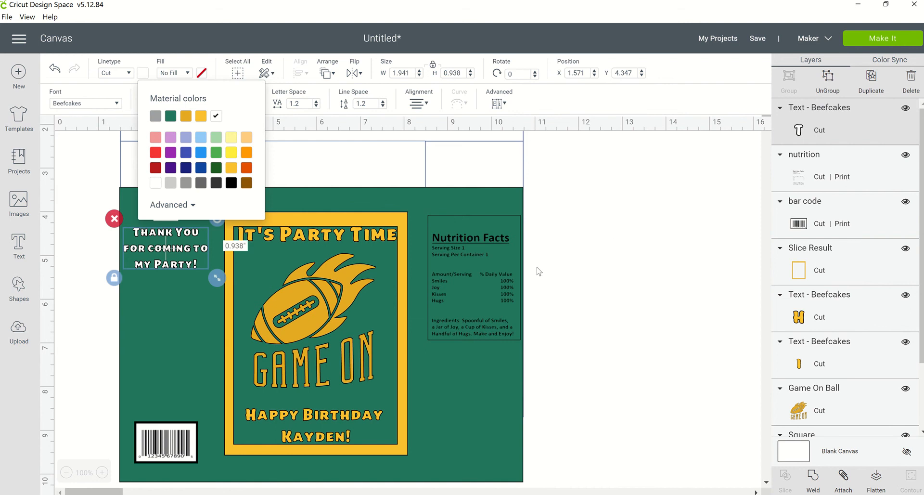
{"action": "left_click", "coordinate": [592, 248]}
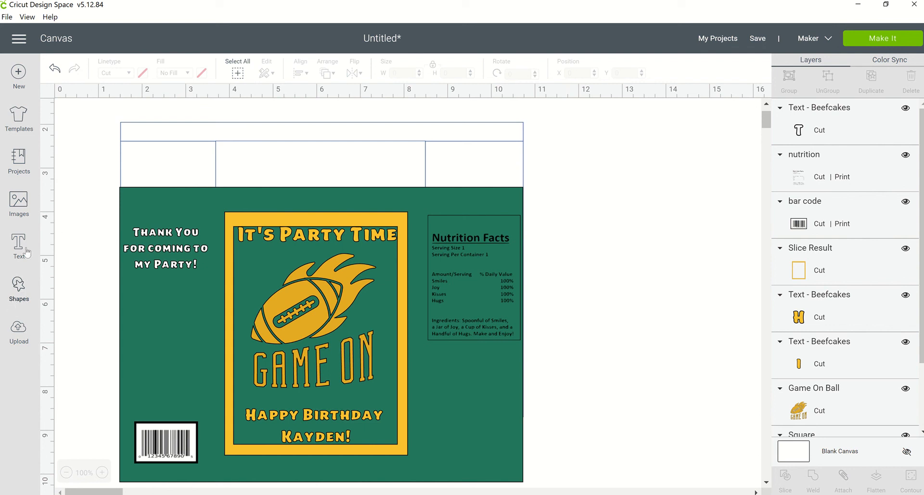
{"action": "left_click", "coordinate": [151, 238]}
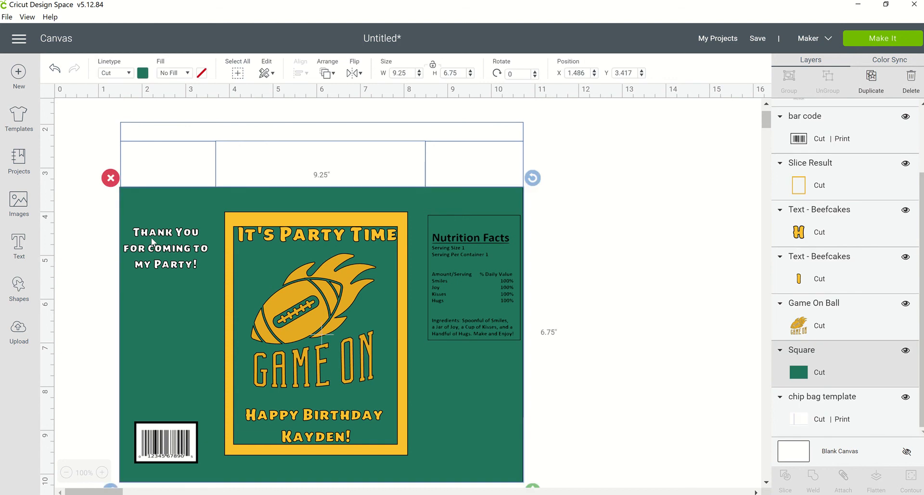
{"action": "left_click", "coordinate": [152, 244]}
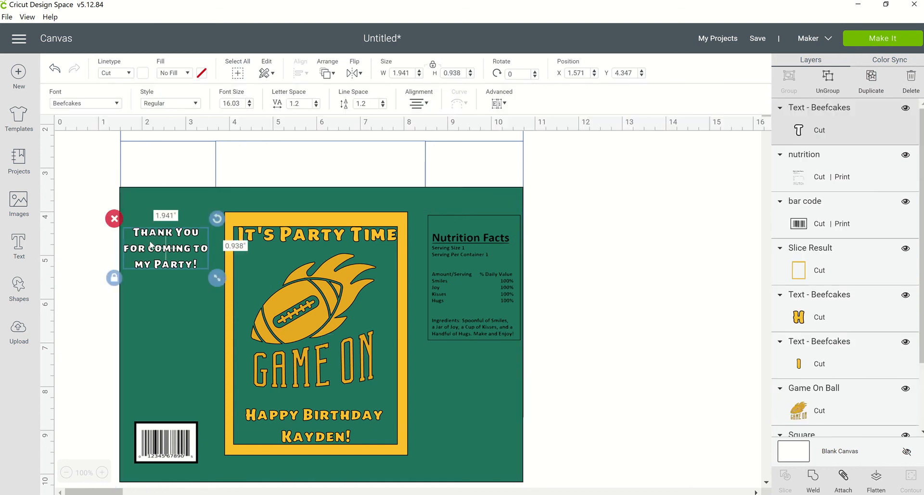
{"action": "right_click", "coordinate": [150, 244]}
{"action": "left_click", "coordinate": [182, 189]}
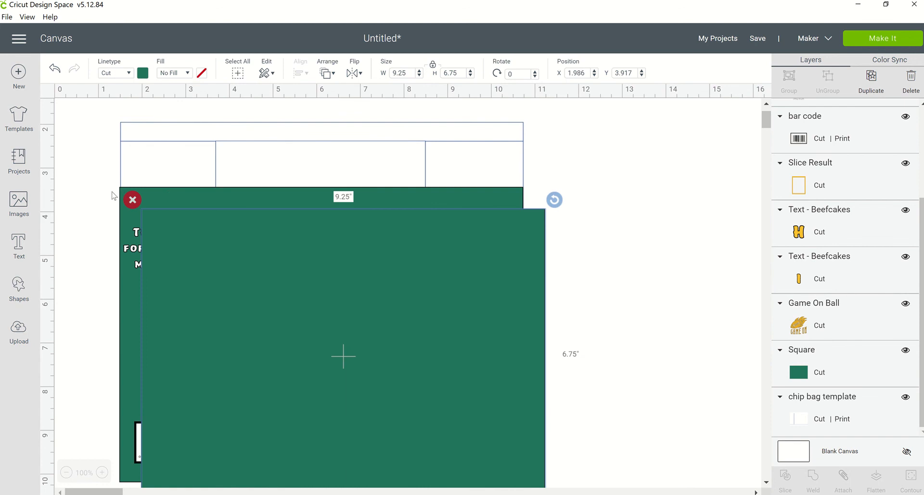
{"action": "left_click", "coordinate": [56, 68]}
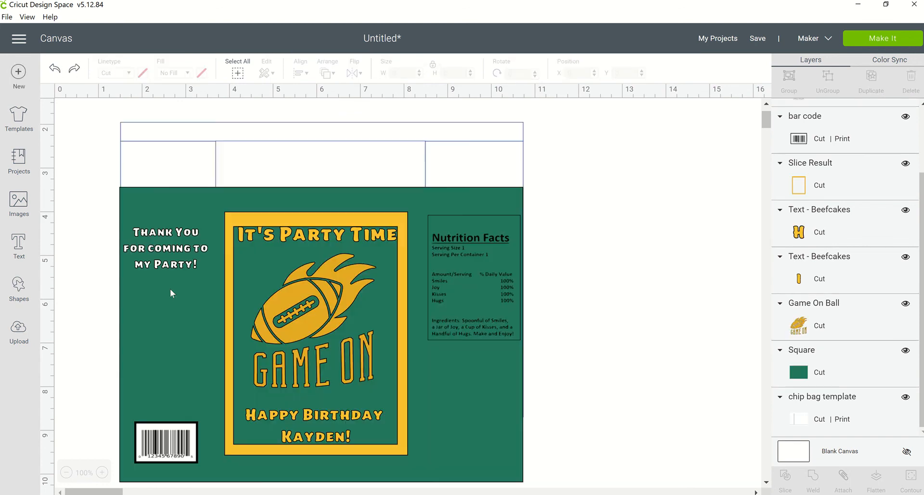
- Duplicate the white thank-you text and place the copy below the nutrition label at about X 8.43, Y 7.68
{"action": "left_click", "coordinate": [149, 233]}
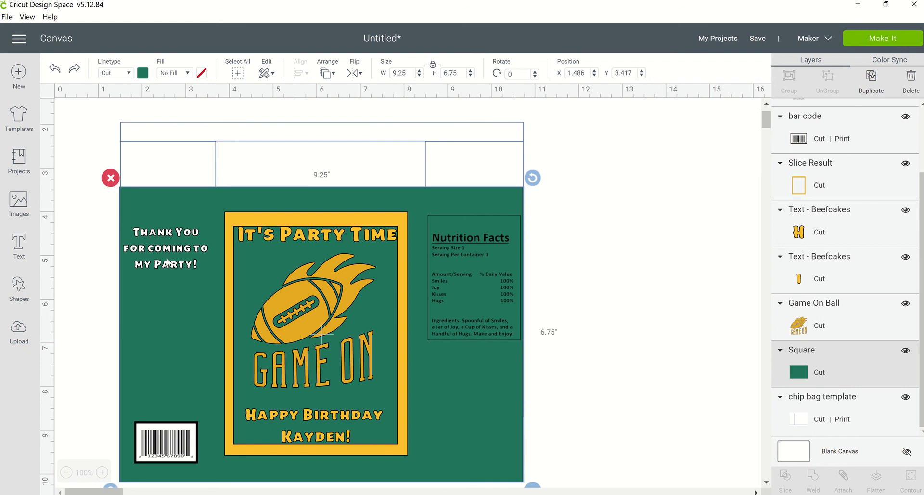
{"action": "left_click", "coordinate": [184, 249]}
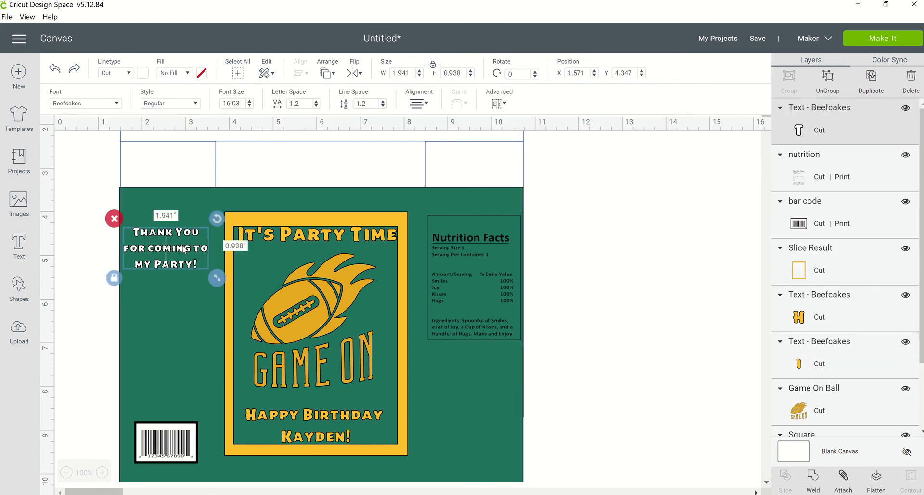
{"action": "right_click", "coordinate": [183, 250]}
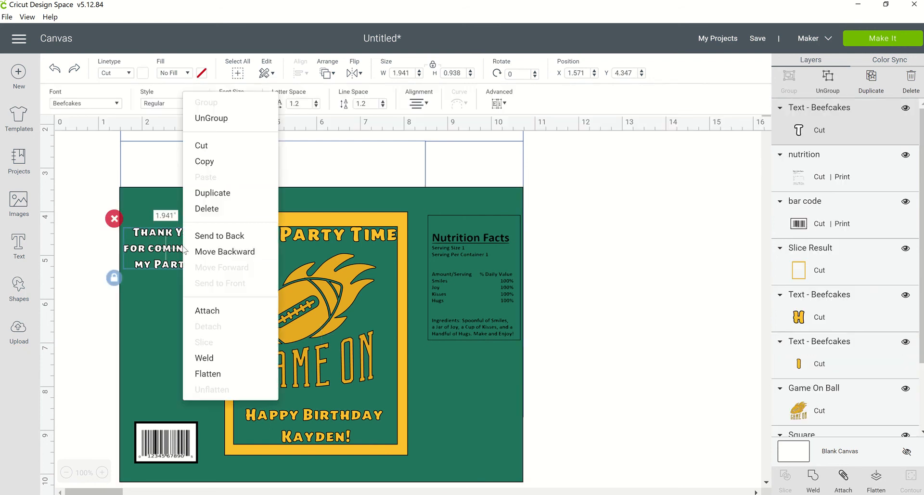
{"action": "left_click", "coordinate": [246, 193]}
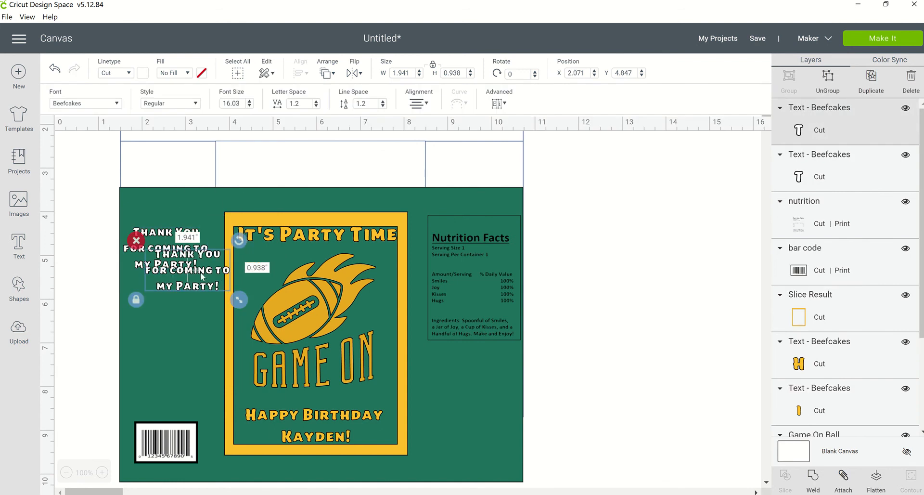
{"action": "left_click_drag", "start_coordinate": [202, 277], "coordinate": [480, 398]}
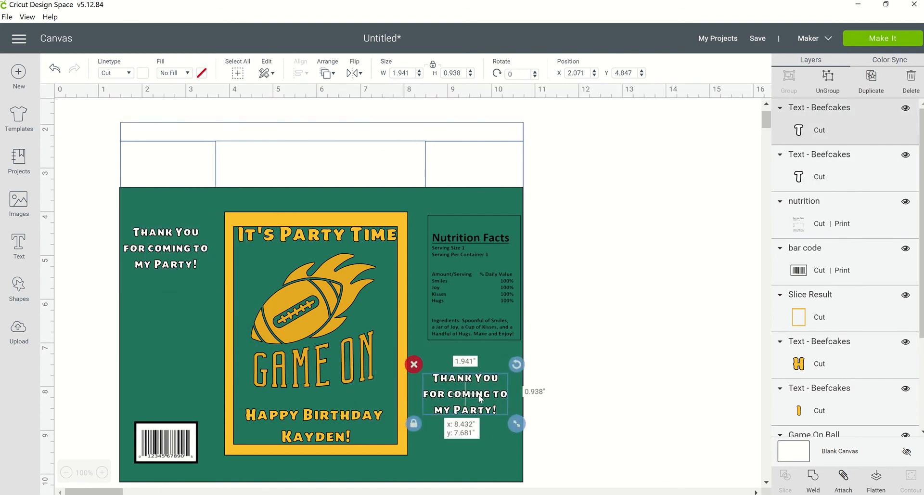
- Replace the text of the thank-you copy below the nutrition label with "Enjoy your bag of chips!" on two lines, breaking before "of"
{"action": "double_click", "coordinate": [471, 383]}
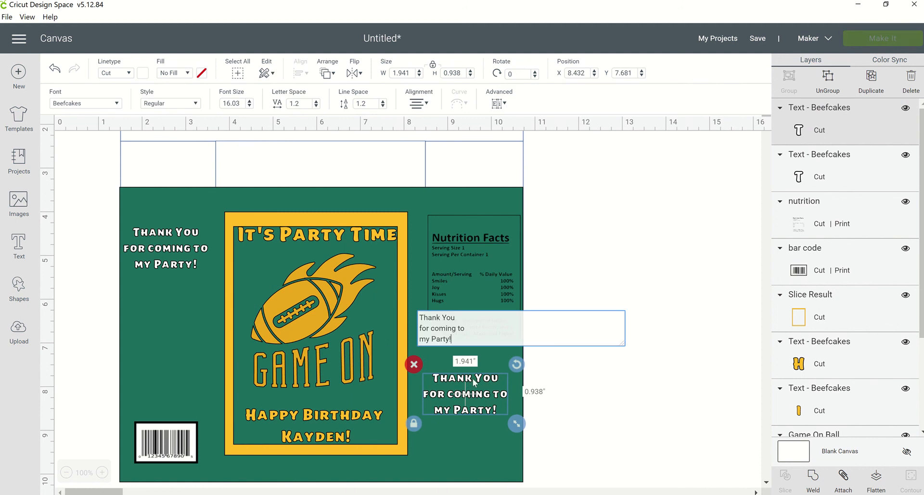
{"action": "left_click_drag", "start_coordinate": [455, 339], "coordinate": [420, 328]}
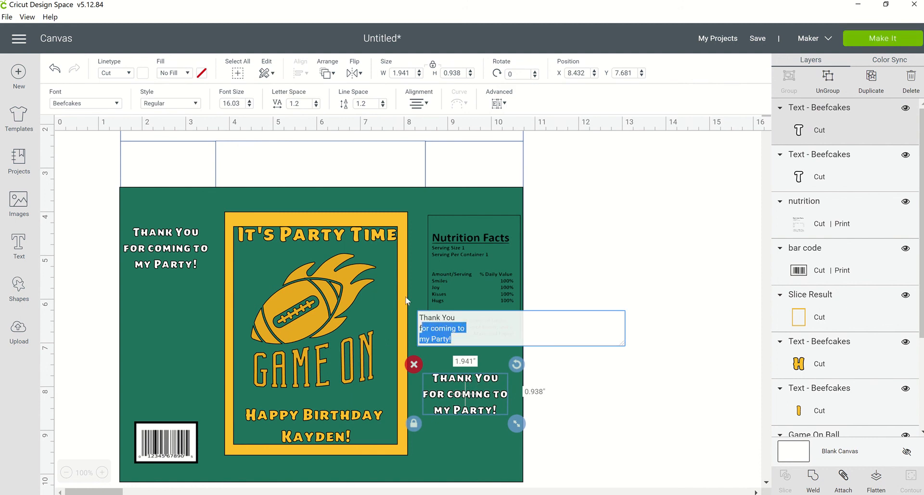
{"action": "key", "text": "ctrl+a"}
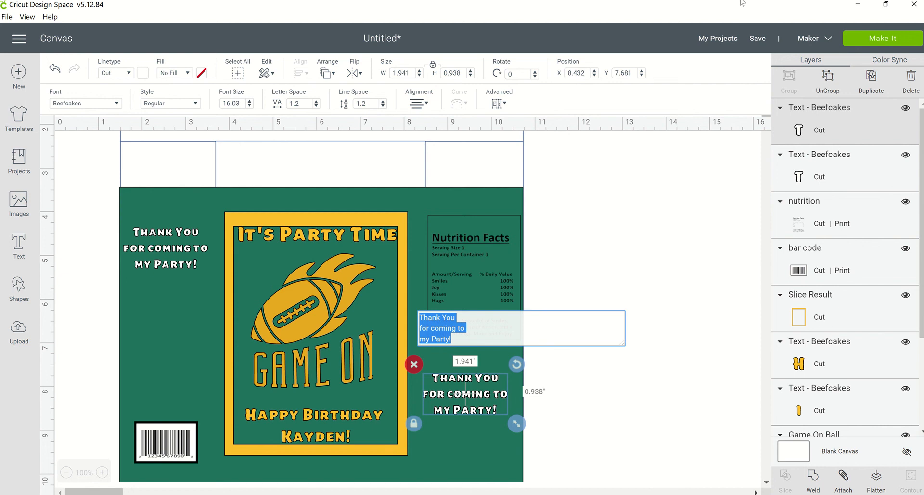
{"action": "type", "text": "Enjoy y"}
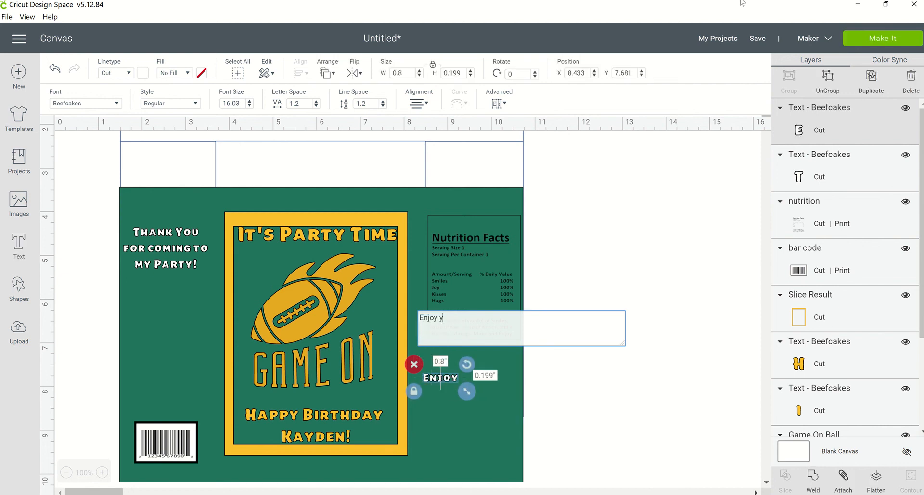
{"action": "type", "text": "our bag"}
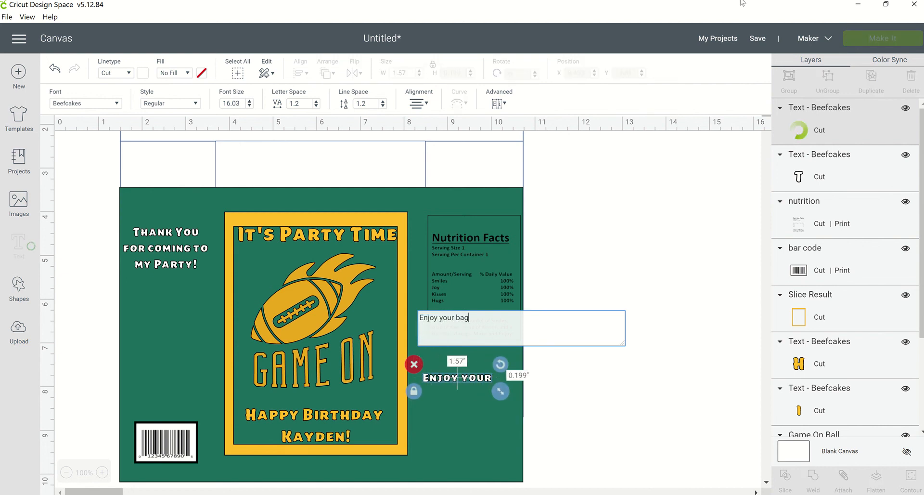
{"action": "key", "text": "Return"}
{"action": "type", "text": "of c"}
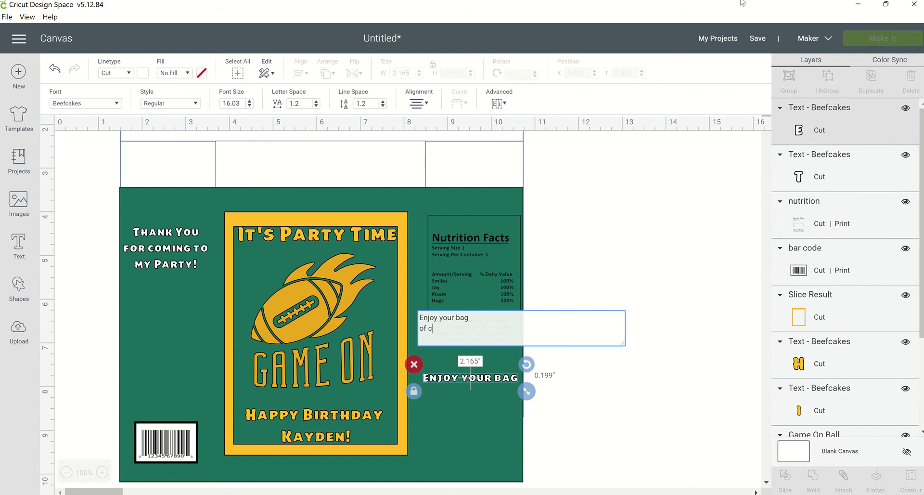
{"action": "type", "text": "hips"}
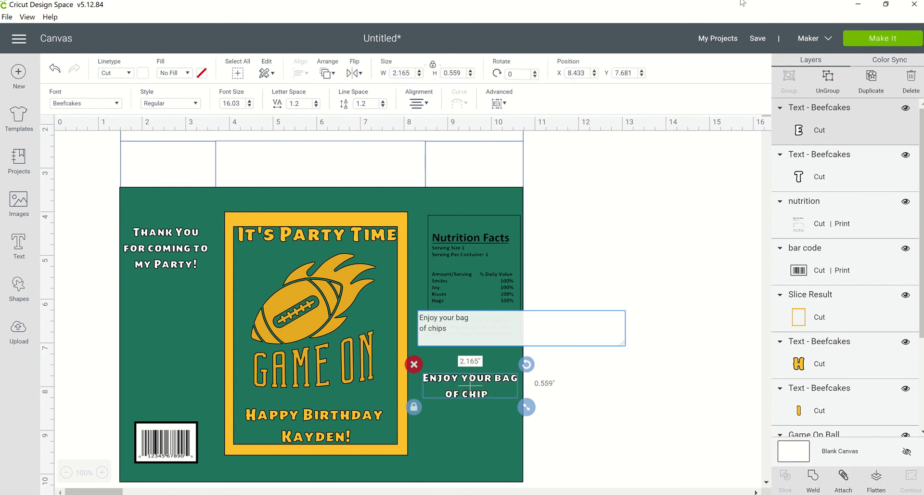
{"action": "type", "text": "!"}
{"action": "left_click", "coordinate": [634, 387]}
- Move the chips message to about X 8.50, Y 7.75 and break it into three lines, with "bag" alone on the middle line
{"action": "left_click", "coordinate": [473, 383]}
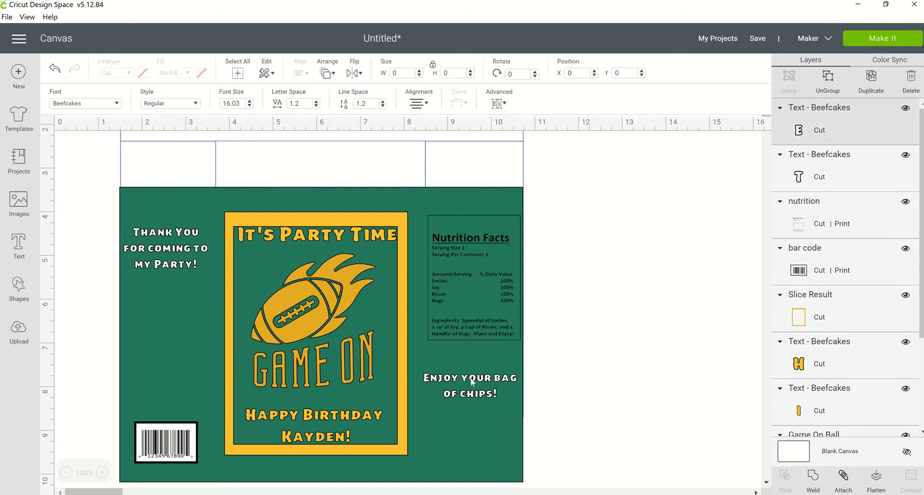
{"action": "left_click_drag", "start_coordinate": [473, 381], "coordinate": [475, 385]}
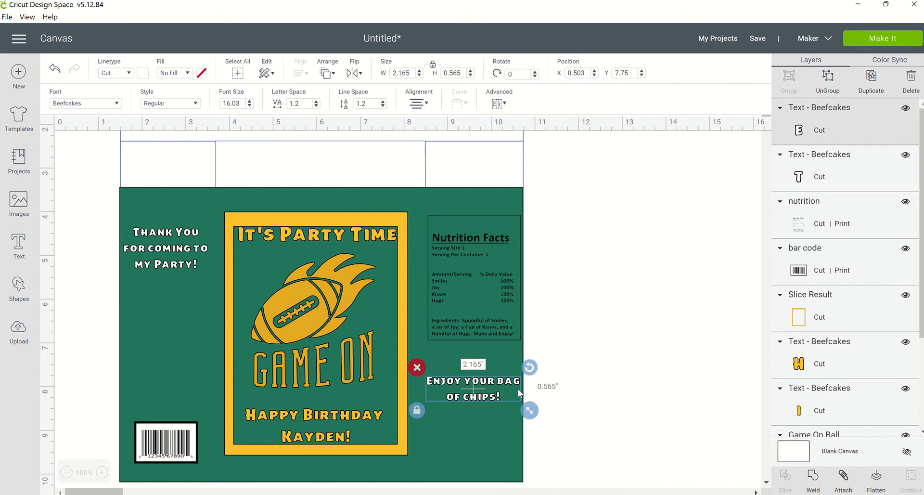
{"action": "double_click", "coordinate": [513, 386]}
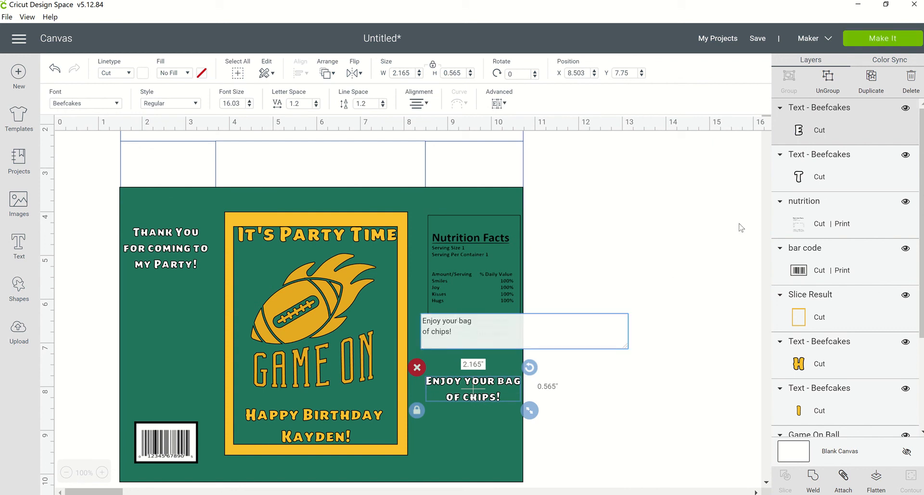
{"action": "key", "text": "Return"}
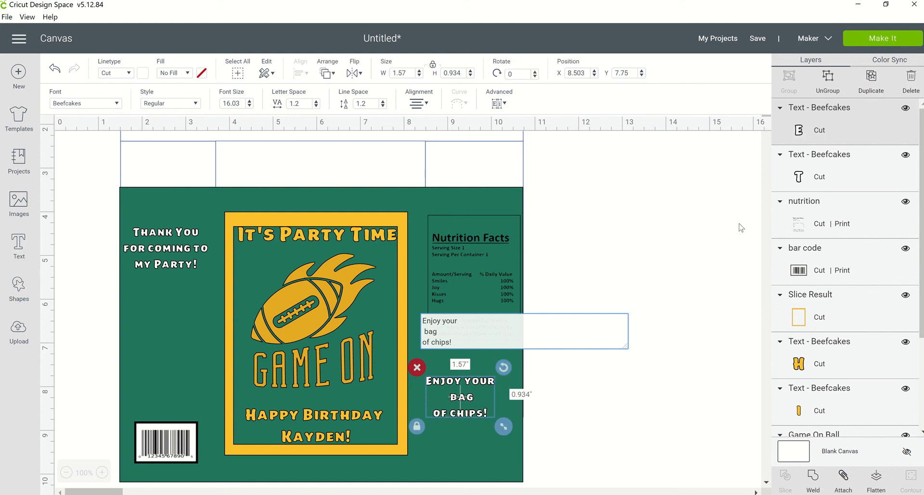
{"action": "left_click", "coordinate": [660, 260]}
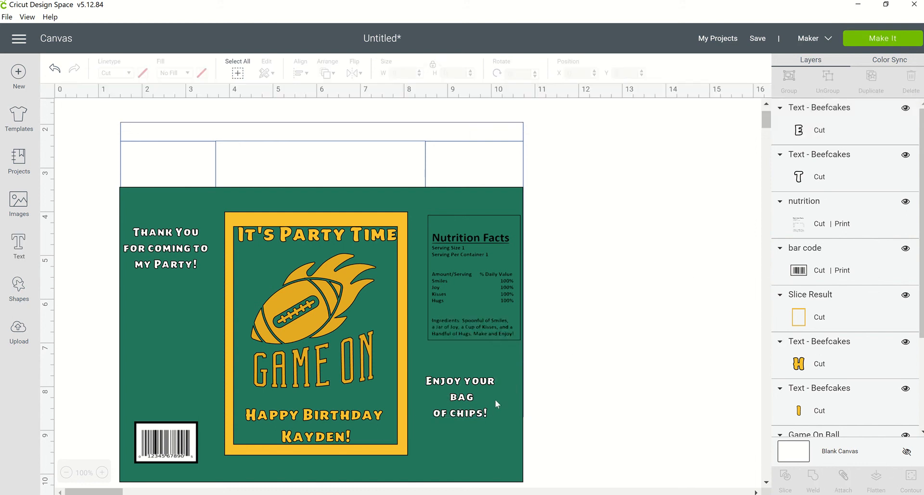
- Shift the green background square to about X 1.44, Y 3.38 and hide the chip bag template layer
{"action": "left_click", "coordinate": [475, 385]}
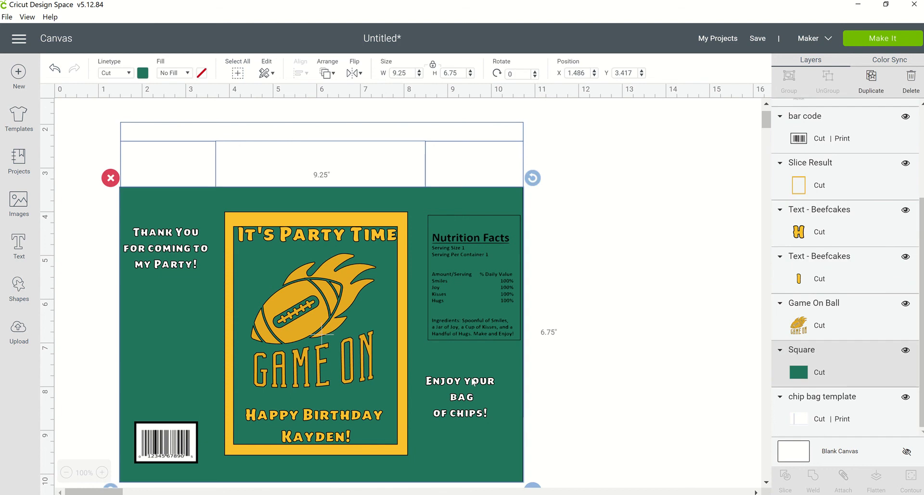
{"action": "mouse_move", "coordinate": [472, 378]}
{"action": "left_mouse_down"}
{"action": "mouse_move", "coordinate": [480, 379]}
{"action": "mouse_move", "coordinate": [468, 377]}
{"action": "left_mouse_up"}
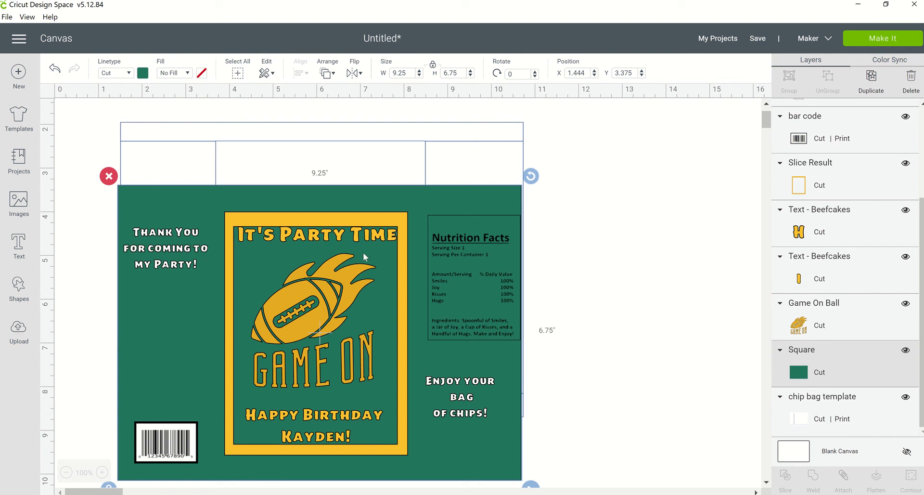
{"action": "left_click", "coordinate": [539, 173]}
{"action": "left_click", "coordinate": [388, 138]}
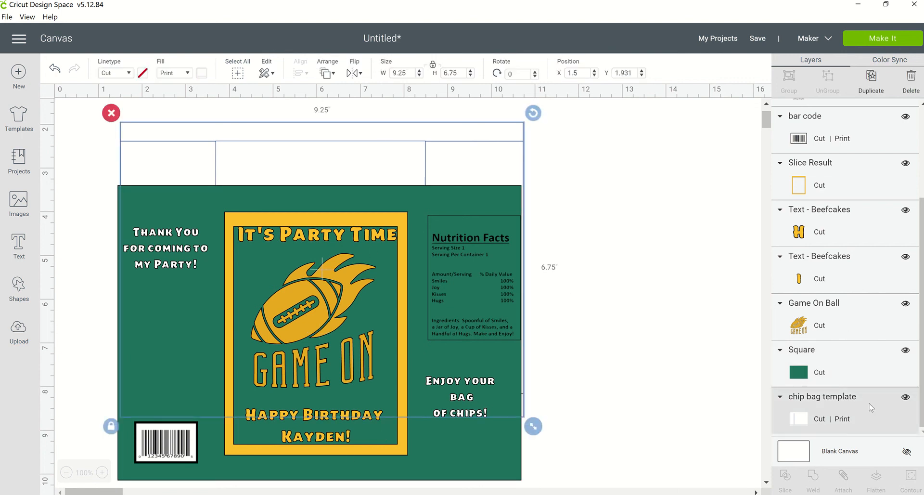
{"action": "left_click", "coordinate": [906, 398]}
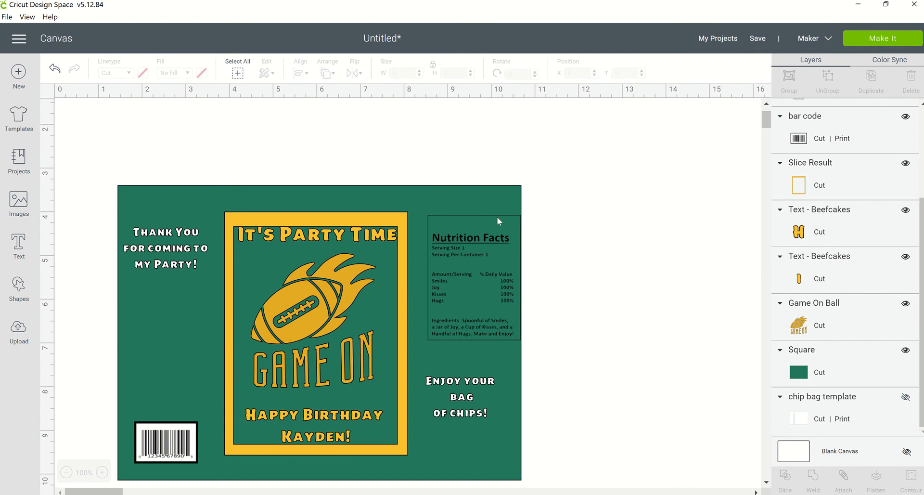
- Scale the nutrition label down proportionally to about 2.01 by 2.72 inches
{"action": "left_click", "coordinate": [498, 259]}
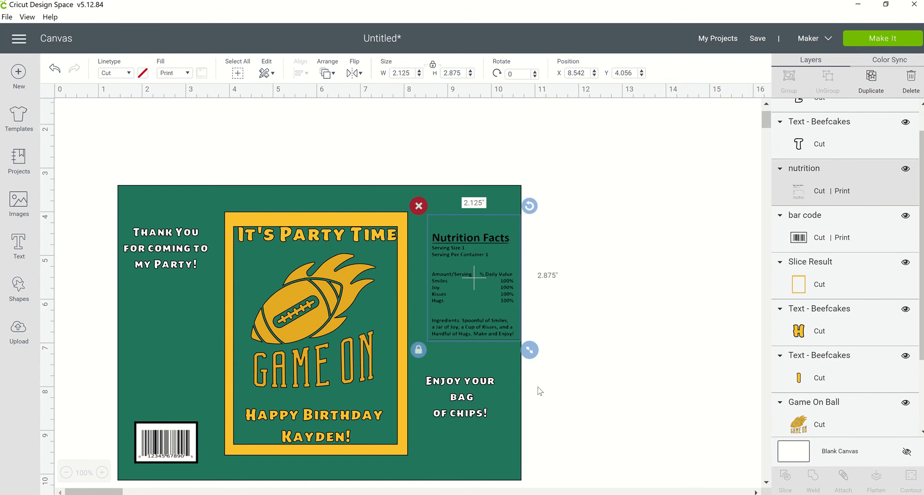
{"action": "left_click_drag", "start_coordinate": [536, 353], "coordinate": [502, 343]}
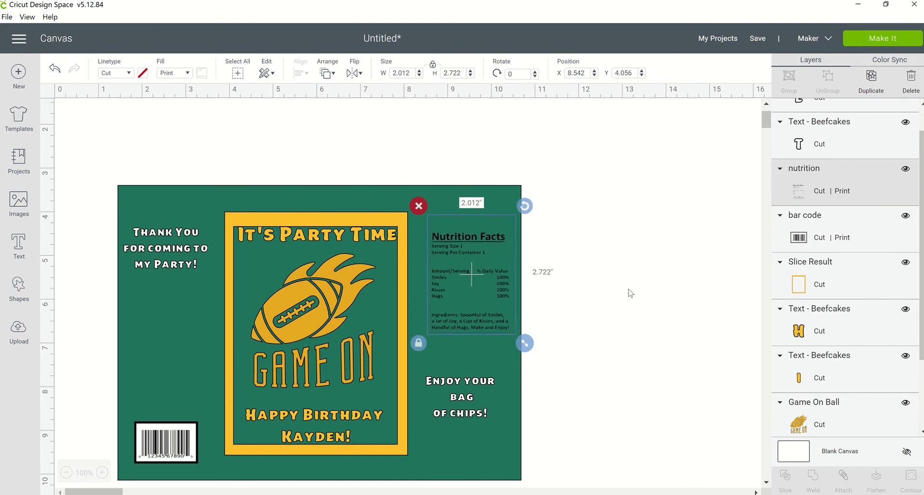
{"action": "left_click", "coordinate": [612, 304]}
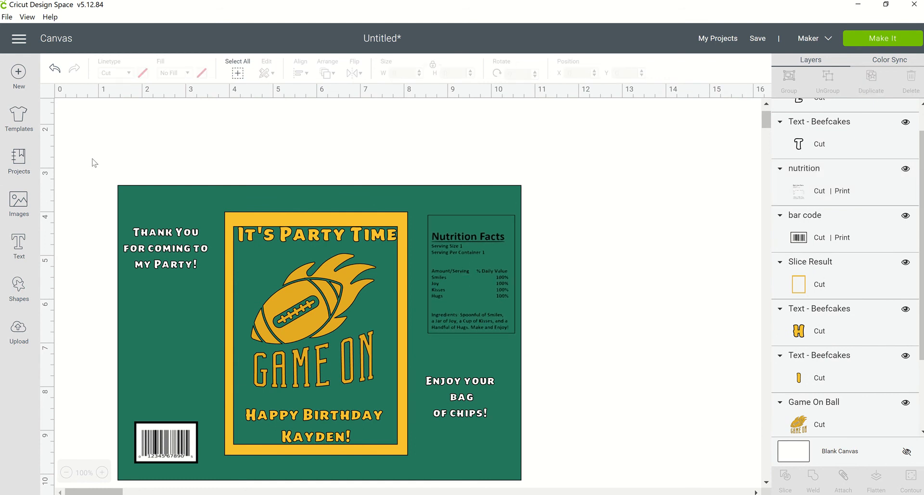
- Try to attach all visible wrapper layers together, and undo the attachment
{"action": "left_click_drag", "start_coordinate": [93, 161], "coordinate": [426, 450]}
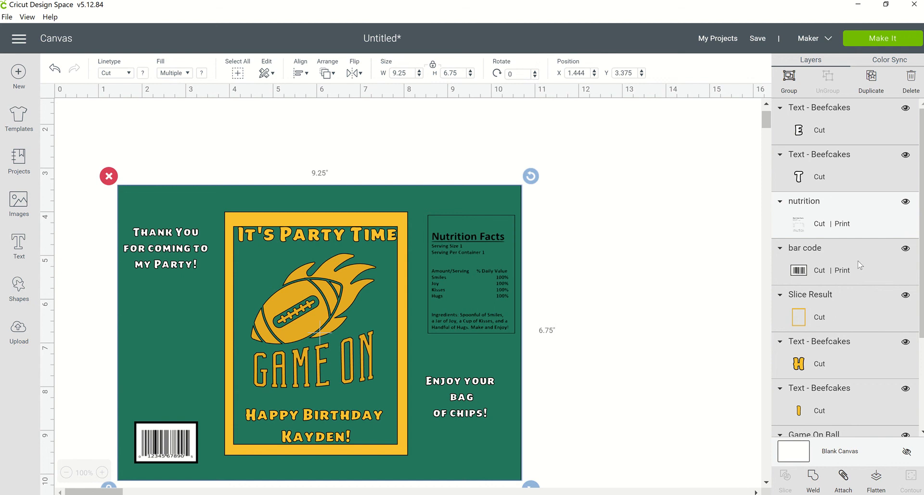
{"action": "left_click", "coordinate": [847, 233], "text": "shift"}
{"action": "scroll", "coordinate": [849, 250], "scroll_direction": "down", "scroll_amount": 3}
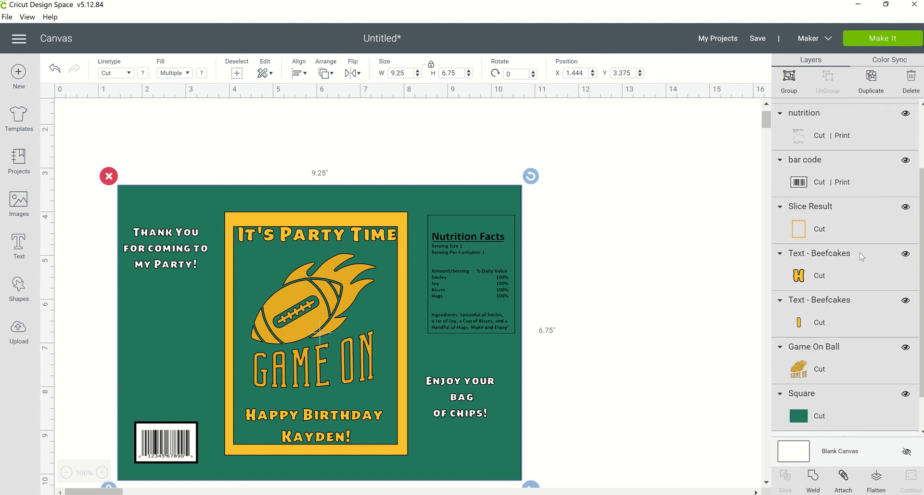
{"action": "scroll", "coordinate": [851, 260], "scroll_direction": "up", "scroll_amount": 3}
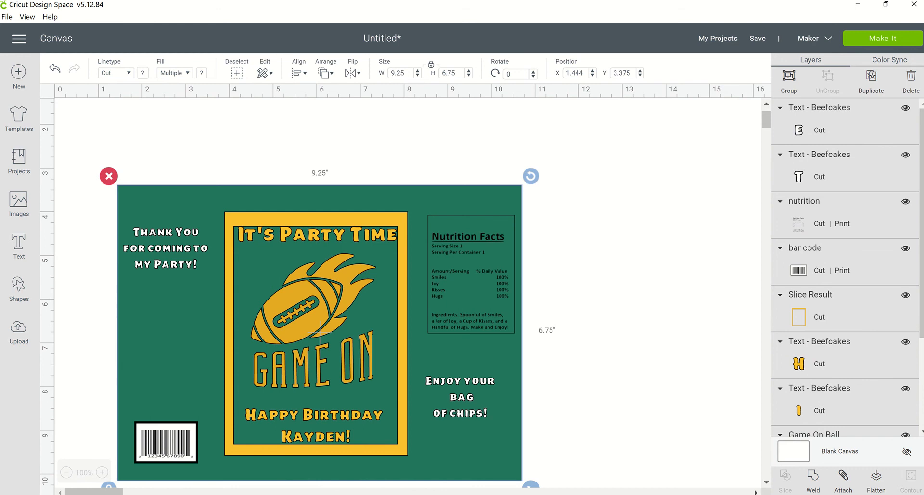
{"action": "left_click", "coordinate": [843, 484]}
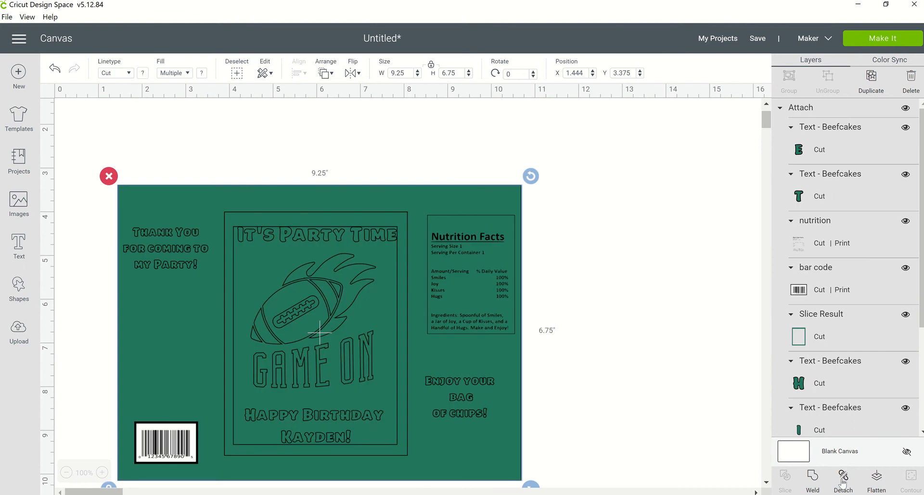
{"action": "left_click", "coordinate": [55, 72]}
{"action": "left_click", "coordinate": [56, 71]}
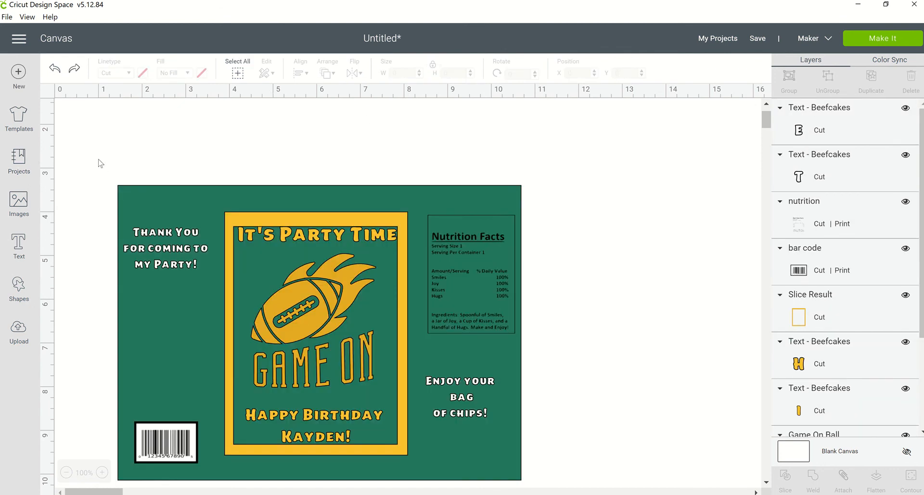
- Group all visible wrapper layers, try attaching the group, and undo the attachment
{"action": "left_click_drag", "start_coordinate": [80, 159], "coordinate": [577, 468]}
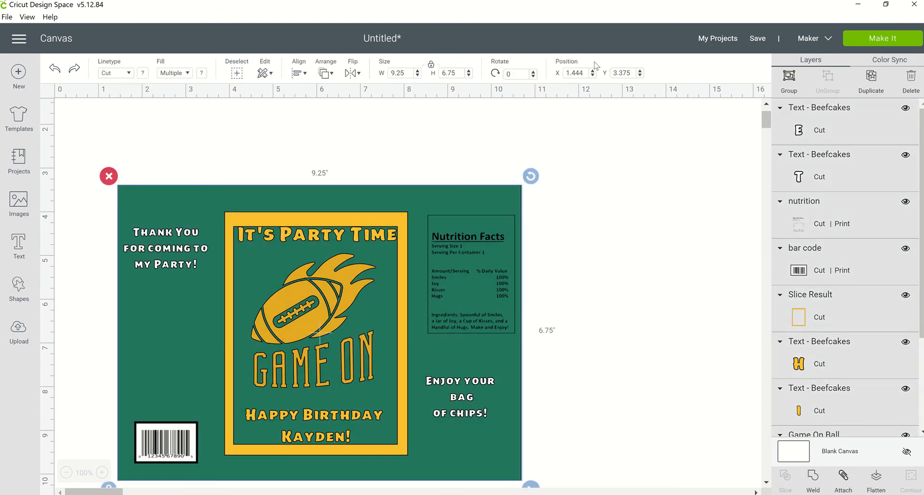
{"action": "left_click", "coordinate": [790, 83]}
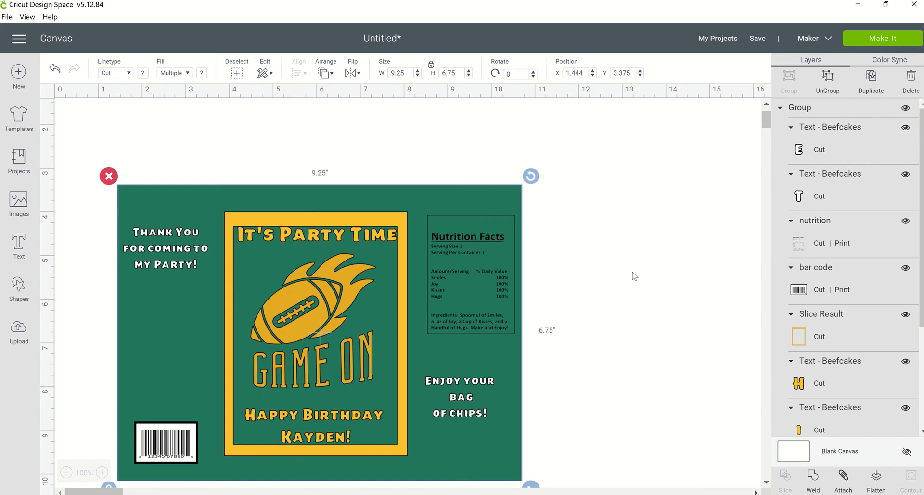
{"action": "left_click", "coordinate": [844, 477]}
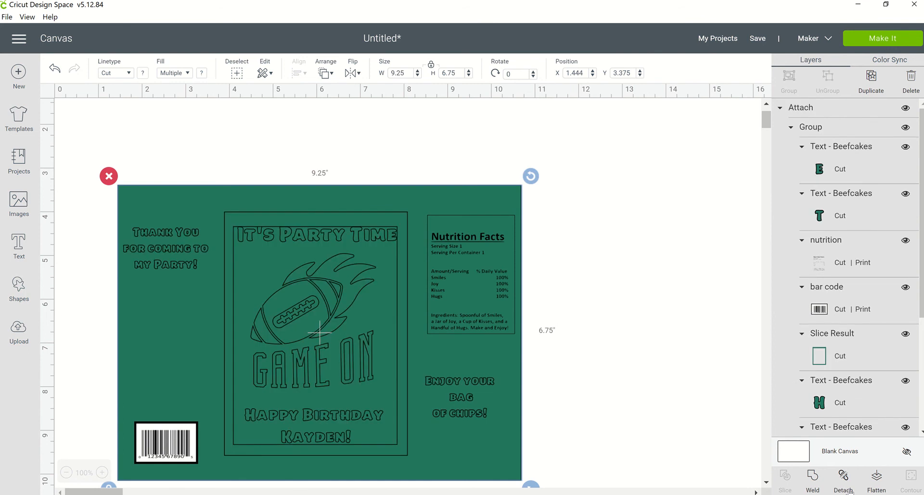
{"action": "left_click", "coordinate": [55, 72]}
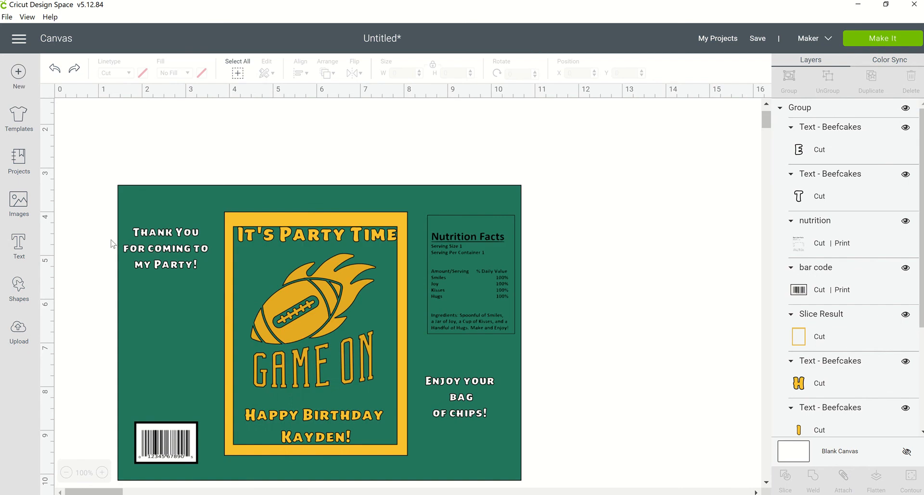
- Flatten the grouped wrapper into a single printable layer and move it to about X 1.60, Y 2.57
{"action": "left_click_drag", "start_coordinate": [95, 174], "coordinate": [568, 492]}
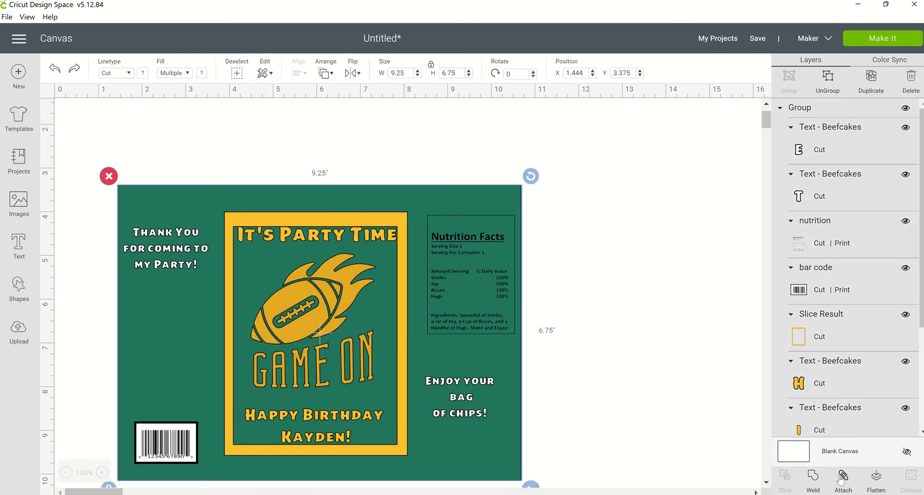
{"action": "left_click", "coordinate": [876, 478]}
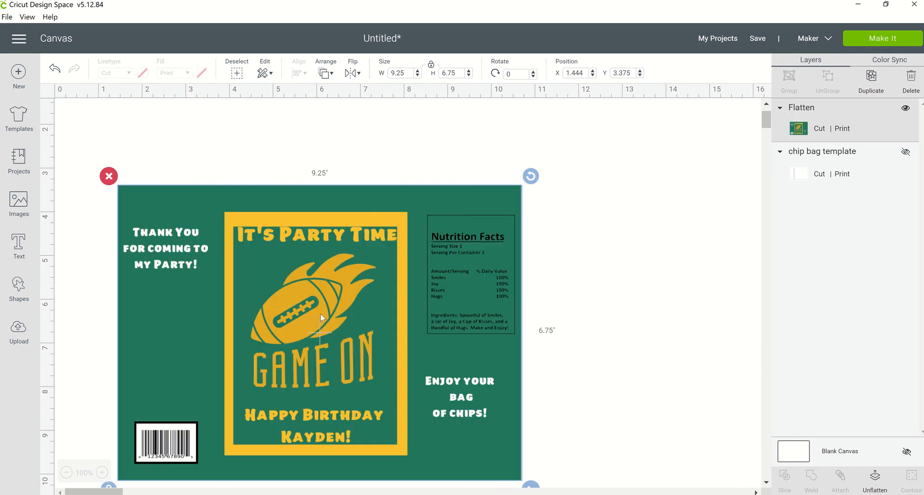
{"action": "left_click_drag", "start_coordinate": [310, 317], "coordinate": [318, 281]}
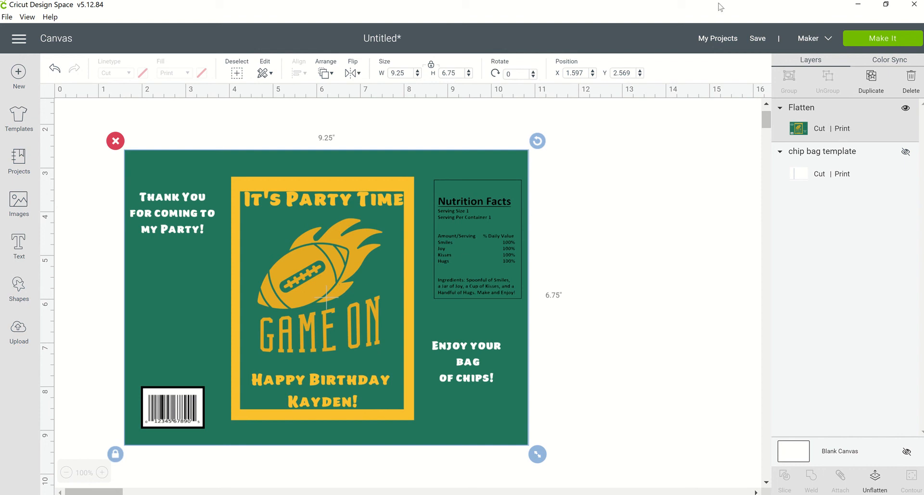
- Send the flattened wrapper on to the Make It stage
{"action": "left_click", "coordinate": [869, 41]}
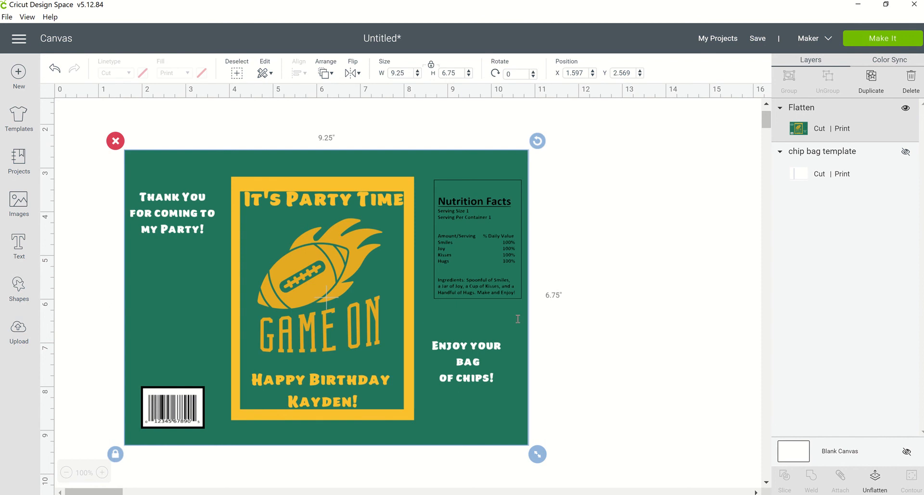